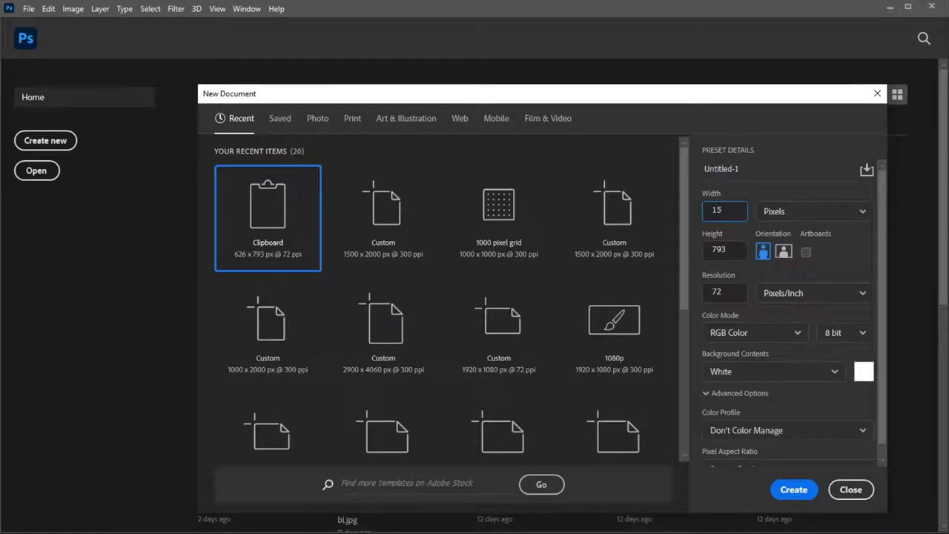
Create a new 1500 × 2000 px document at 300 pixels/inch.
double_click(728, 257)
text(2000)
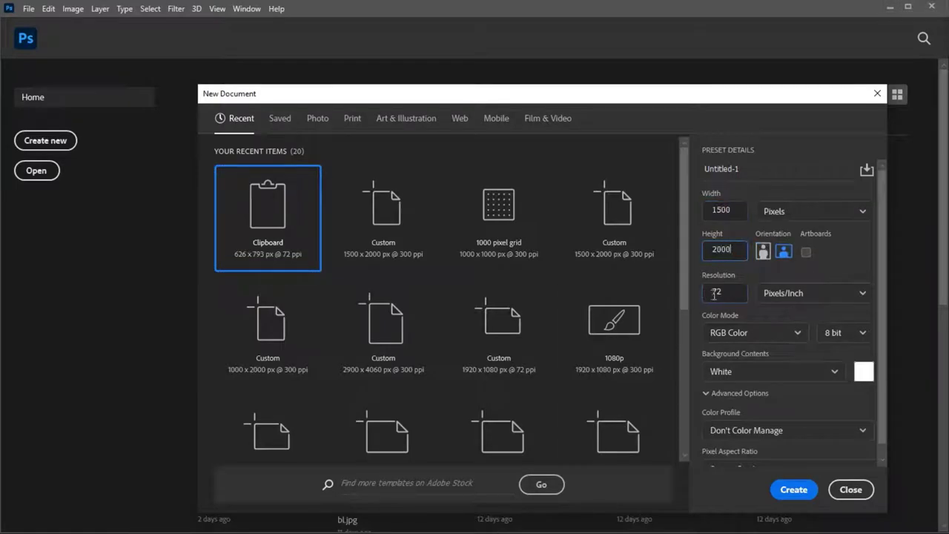
double_click(716, 295)
text(300)
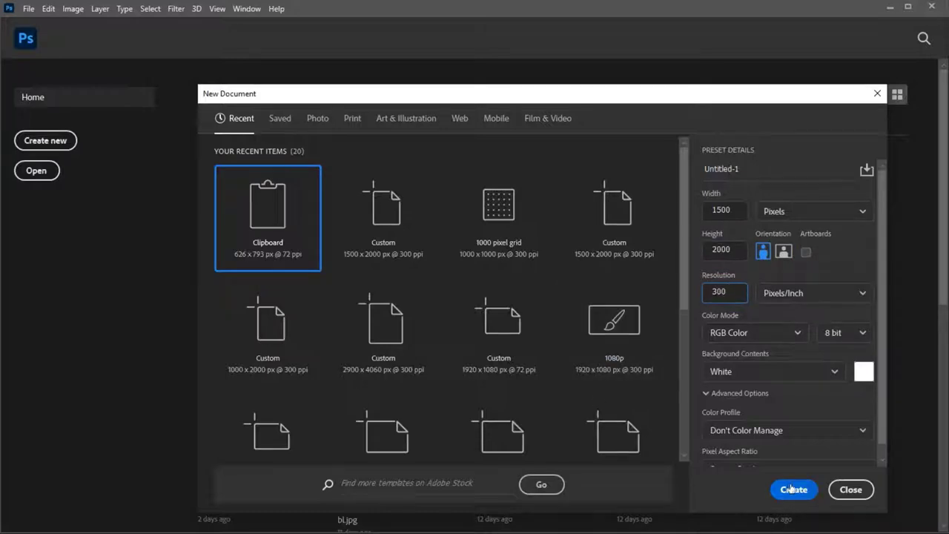
click(792, 489)
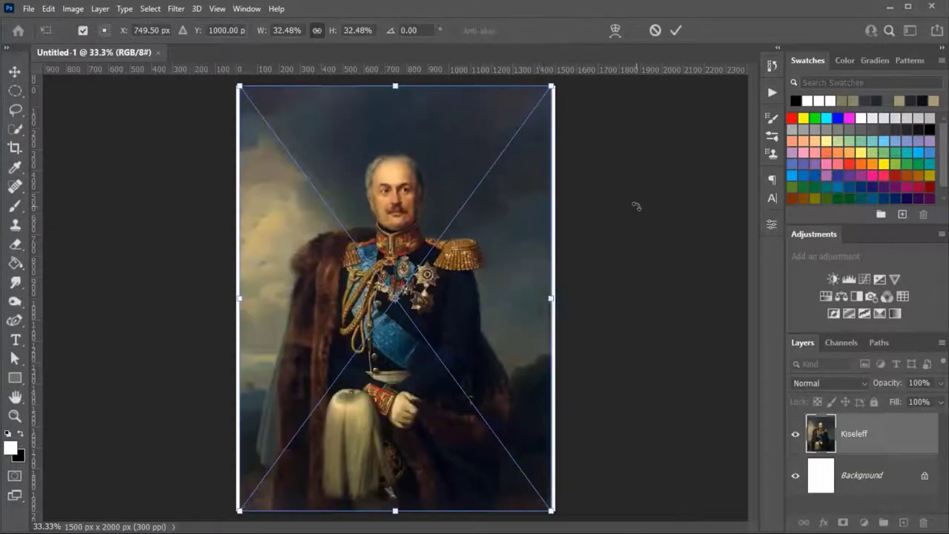
Enlarge the placed Kiseleff portrait, move it to fill the page, and commit it.
drag(552, 299, 657, 299)
mouse_move(352, 200)
mouse_down()
mouse_move(376, 280)
mouse_move(393, 277)
mouse_up()
click(677, 30)
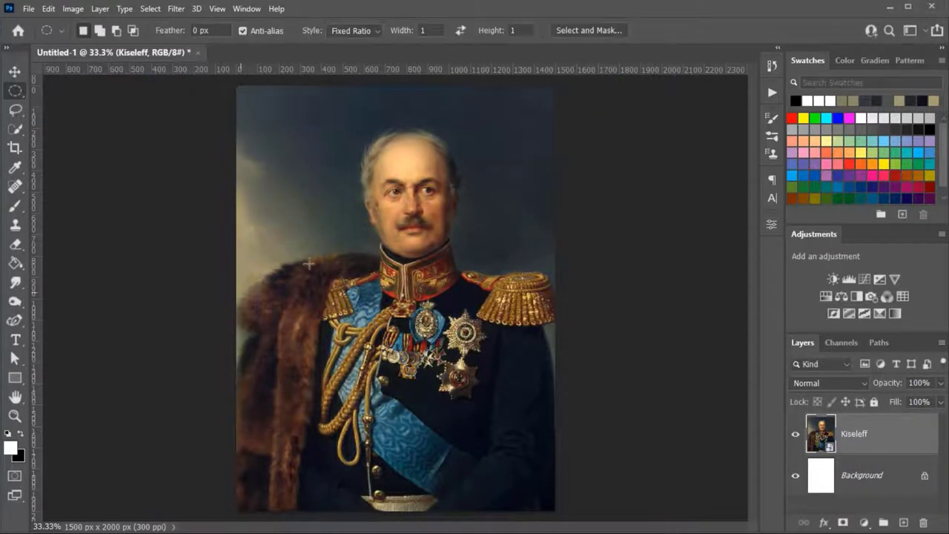
Zoom in on the general's face and rasterize the portrait layer.
drag(401, 158, 448, 166)
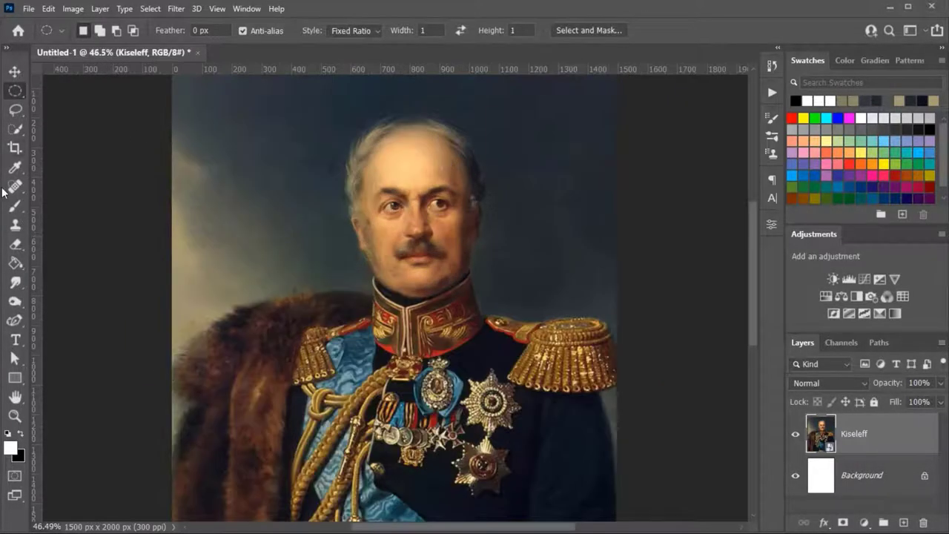
click(14, 206)
click(114, 169)
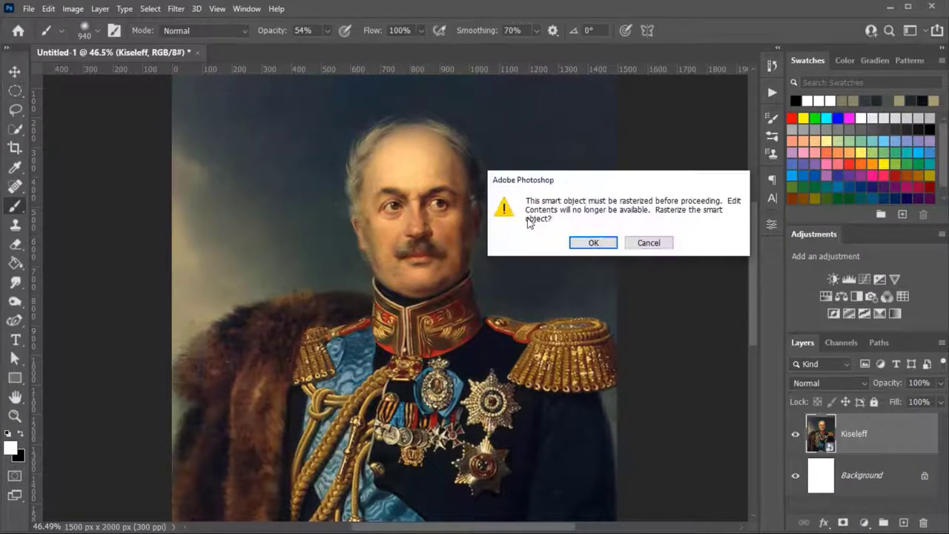
click(594, 241)
click(15, 110)
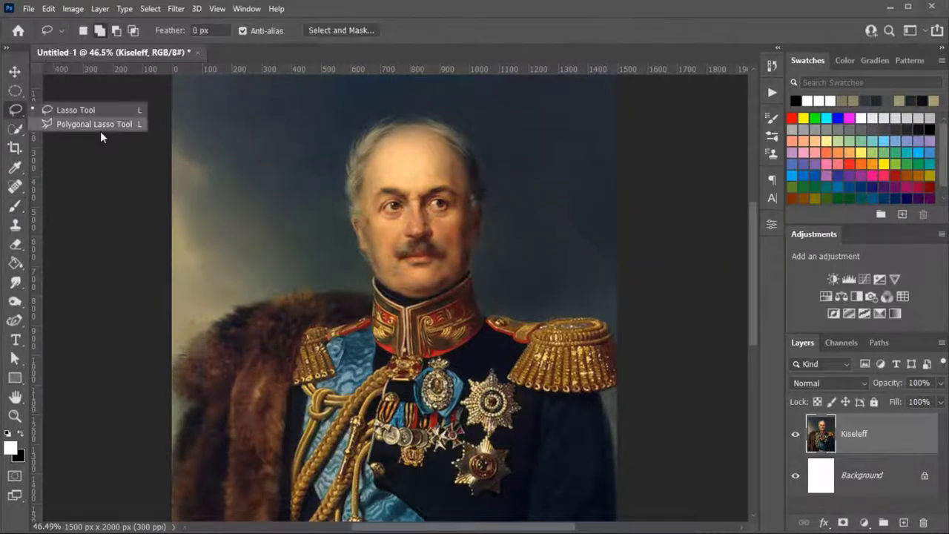
Draw a closed Polygonal Lasso selection around the general's head and surrounding background.
click(117, 123)
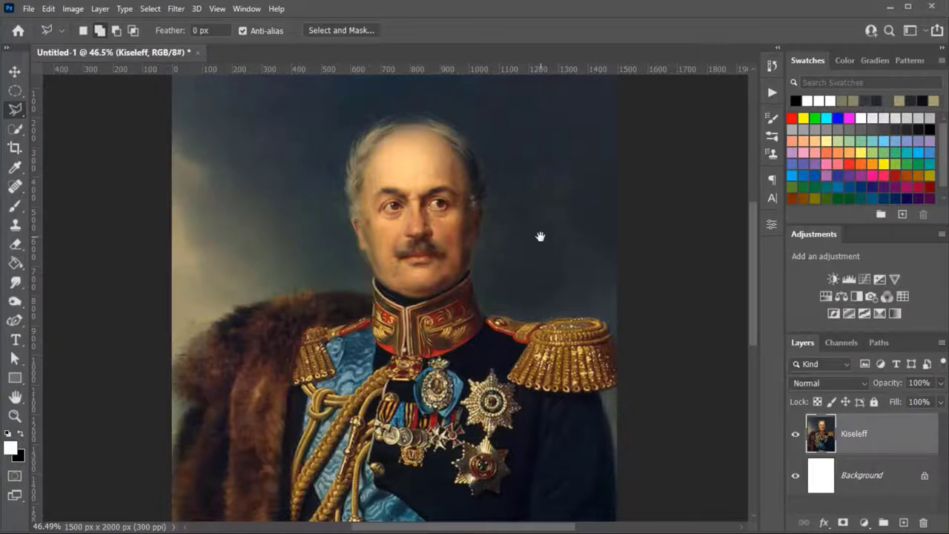
scroll(469, 286, up, 3)
drag(248, 241, 242, 363)
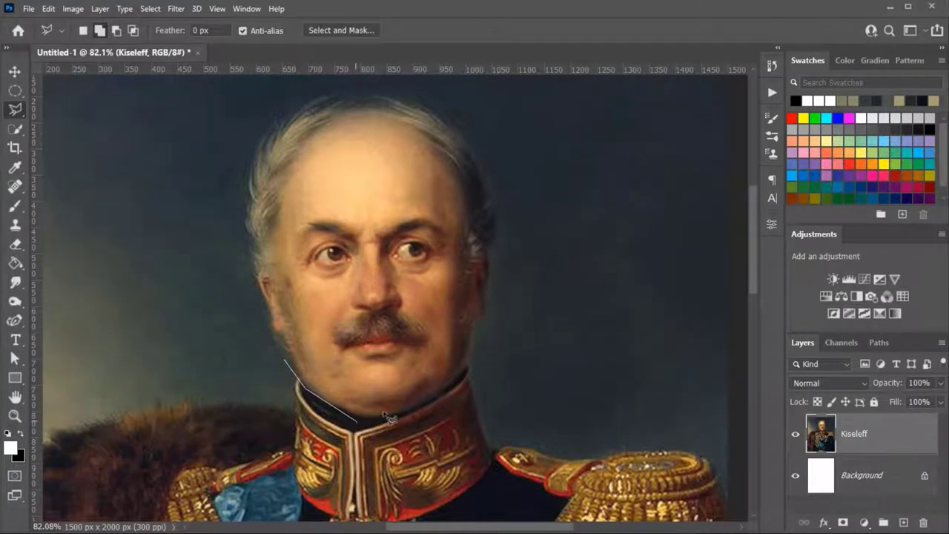
click(483, 343)
click(502, 228)
click(466, 104)
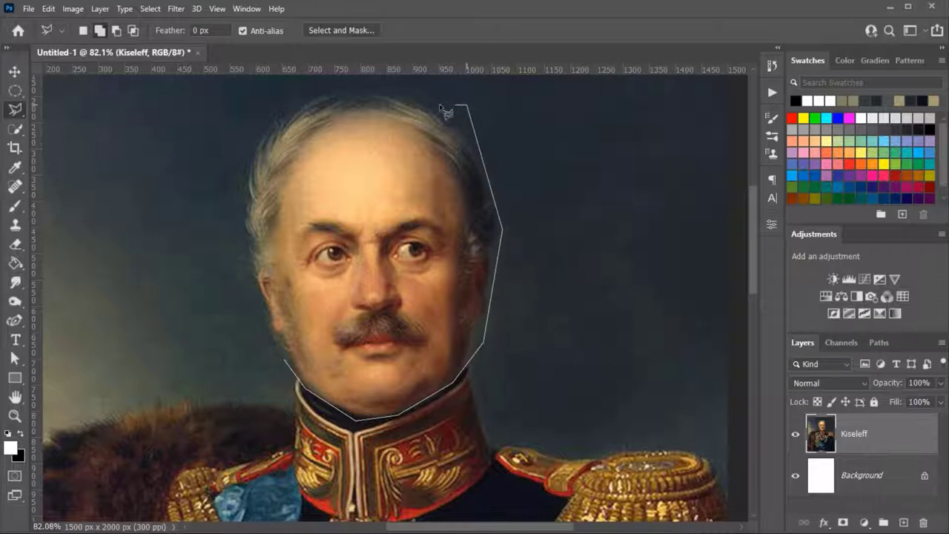
scroll(353, 93, up, 1)
click(340, 81)
click(231, 144)
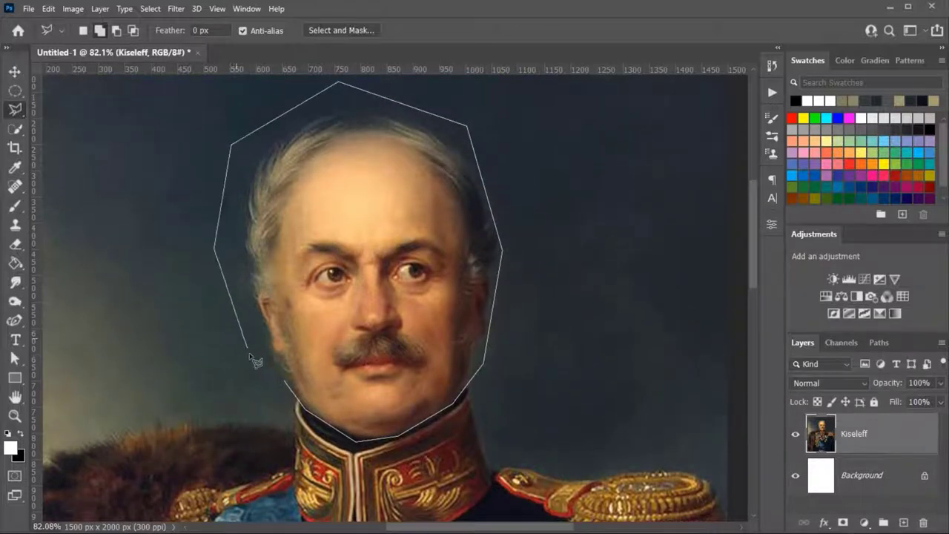
click(282, 381)
click(48, 8)
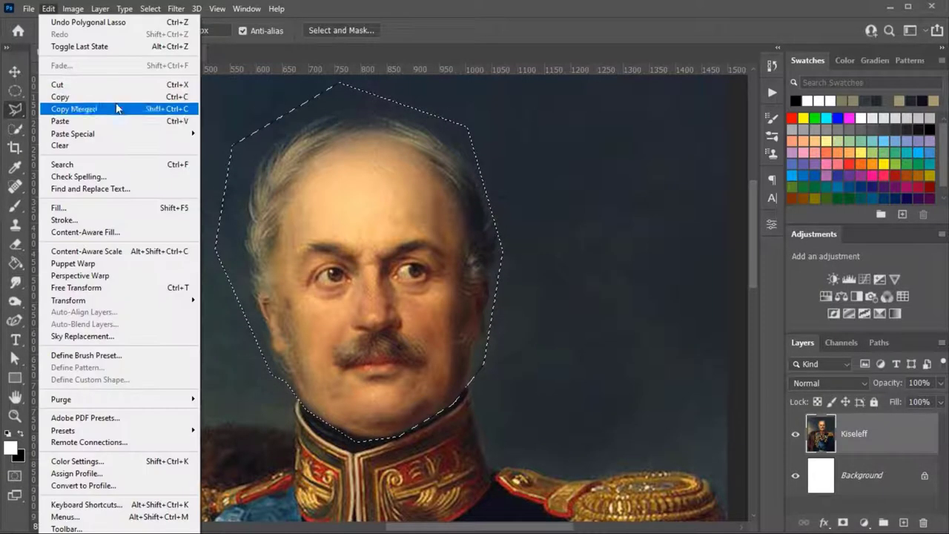
Remove the general's head with a Content-Aware fill, then deselect.
click(78, 208)
click(332, 154)
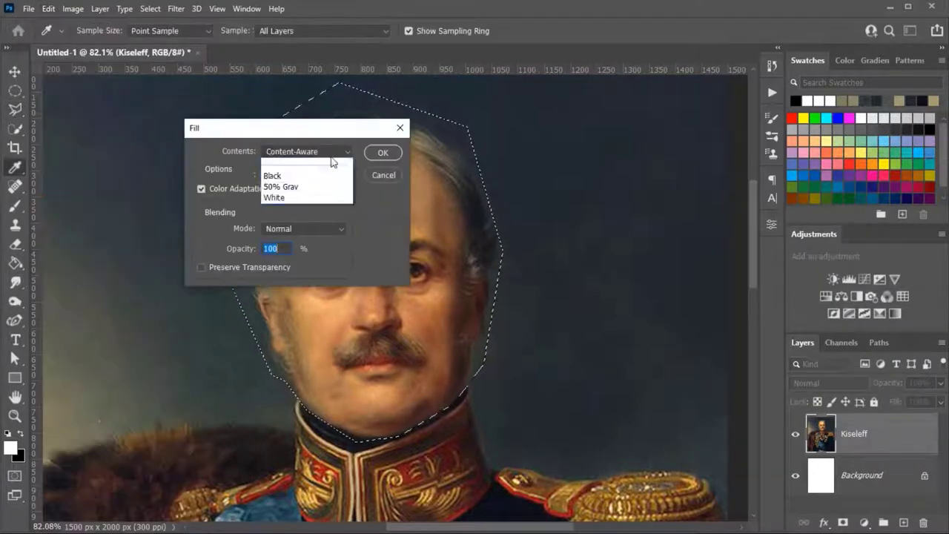
click(296, 206)
click(382, 152)
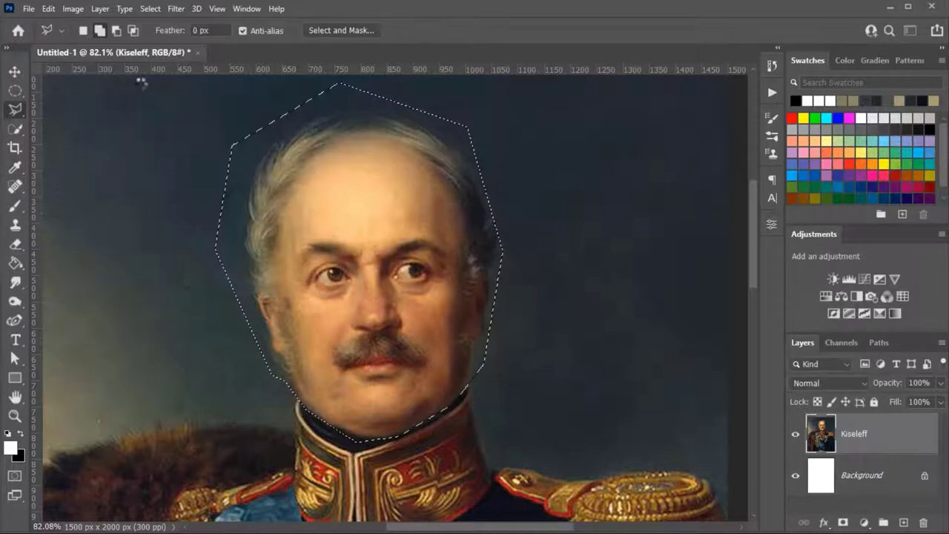
key(ctrl+d)
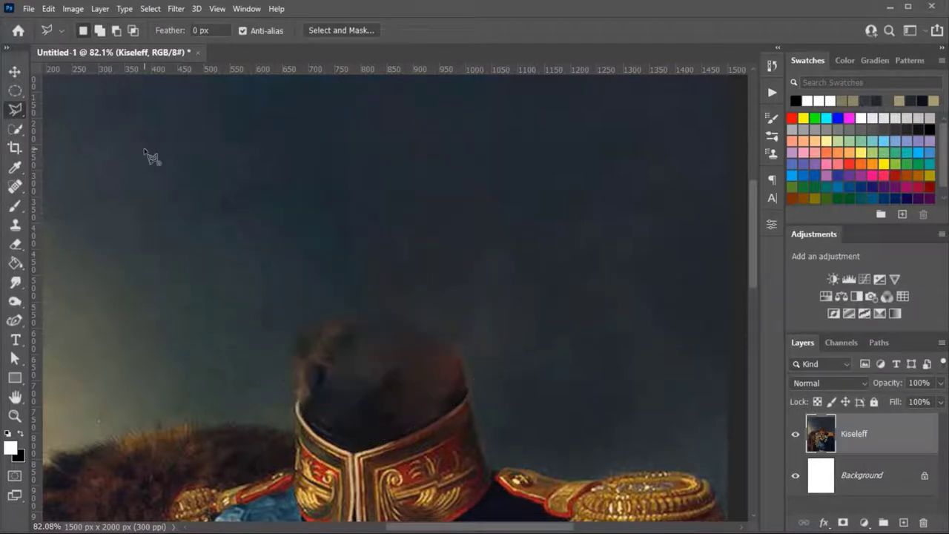
Flip the placed cat photo horizontally, commit it, and zoom in on the cat's face.
click(15, 416)
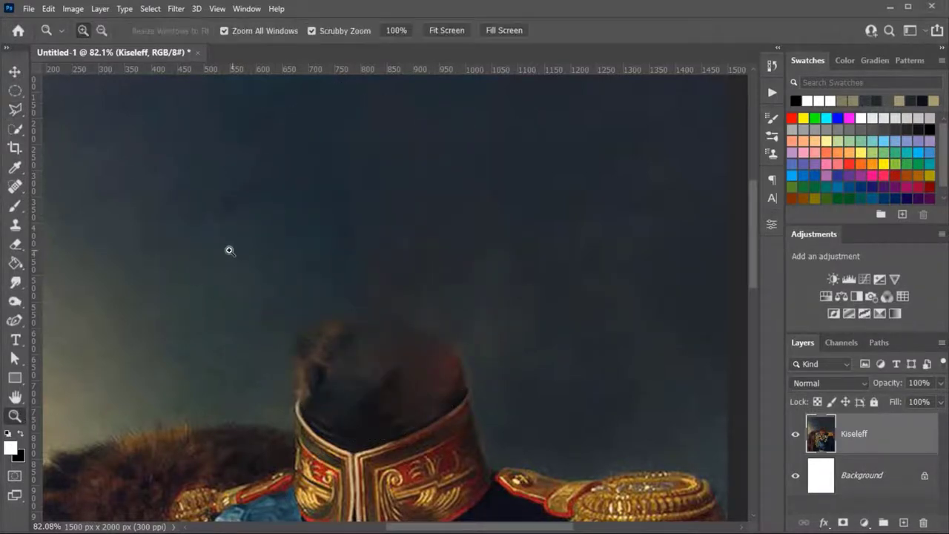
drag(229, 250, 170, 390)
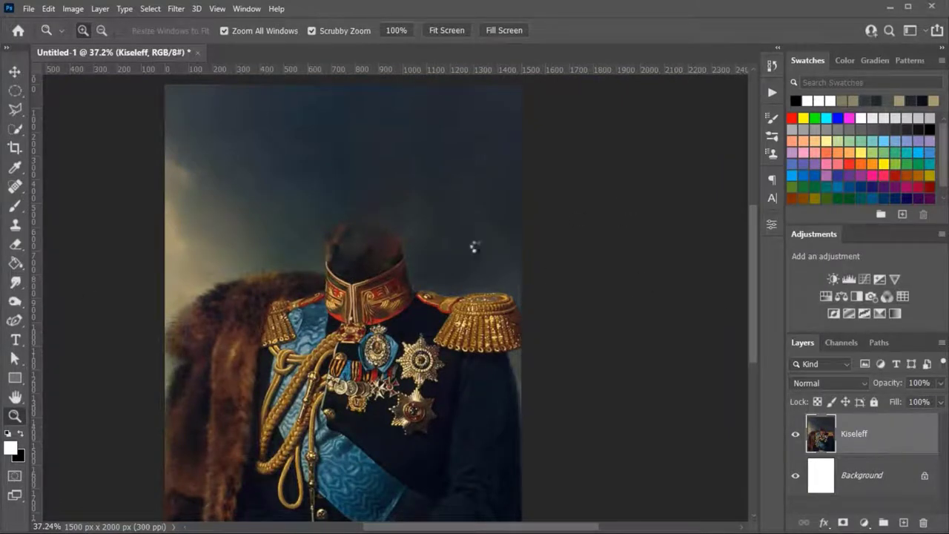
right_click(388, 220)
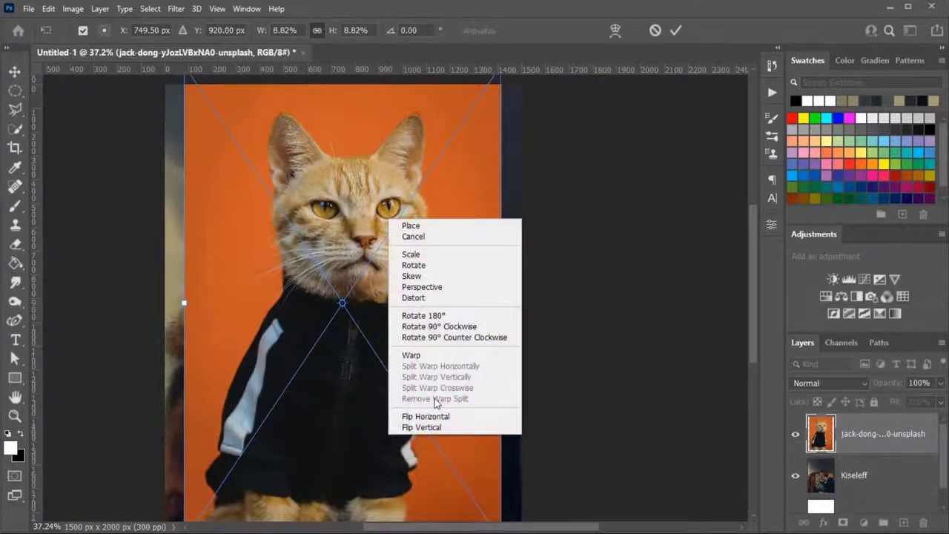
click(413, 417)
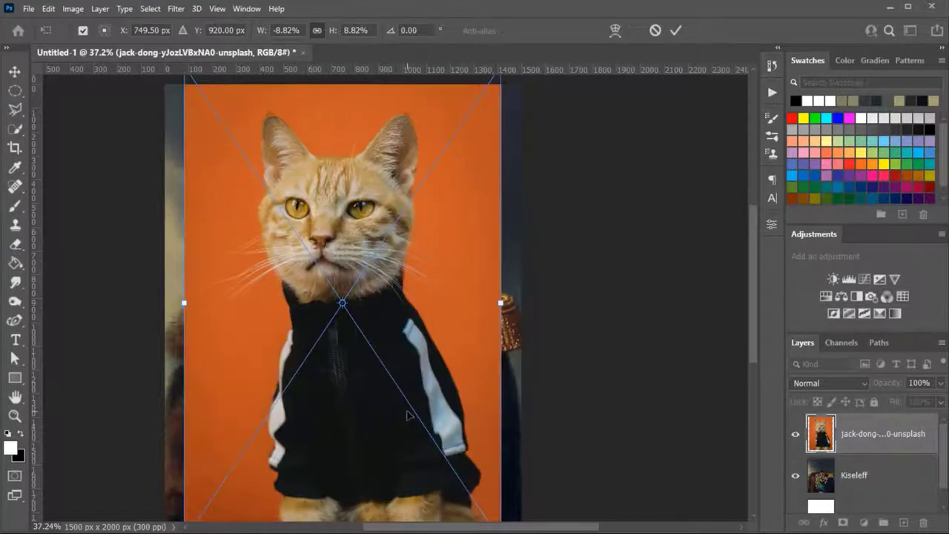
click(676, 31)
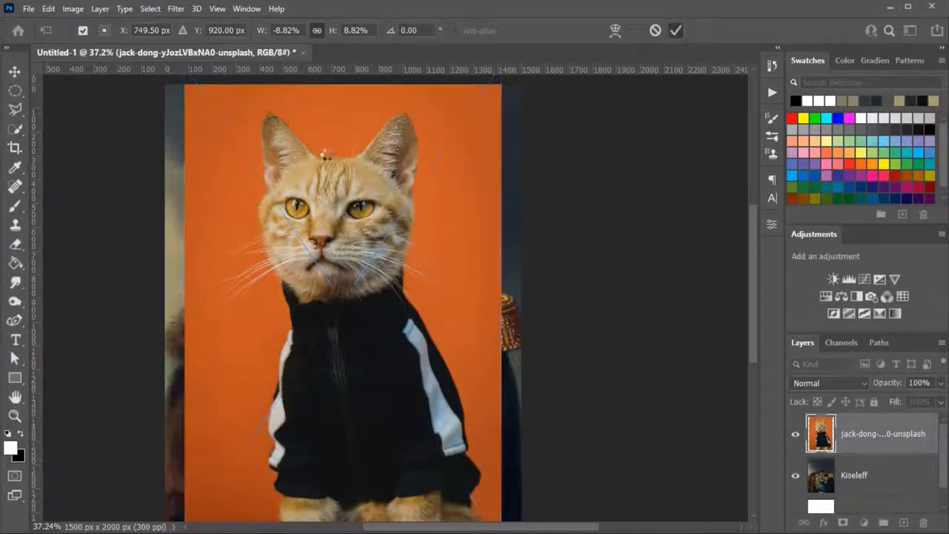
key(z)
click(328, 255)
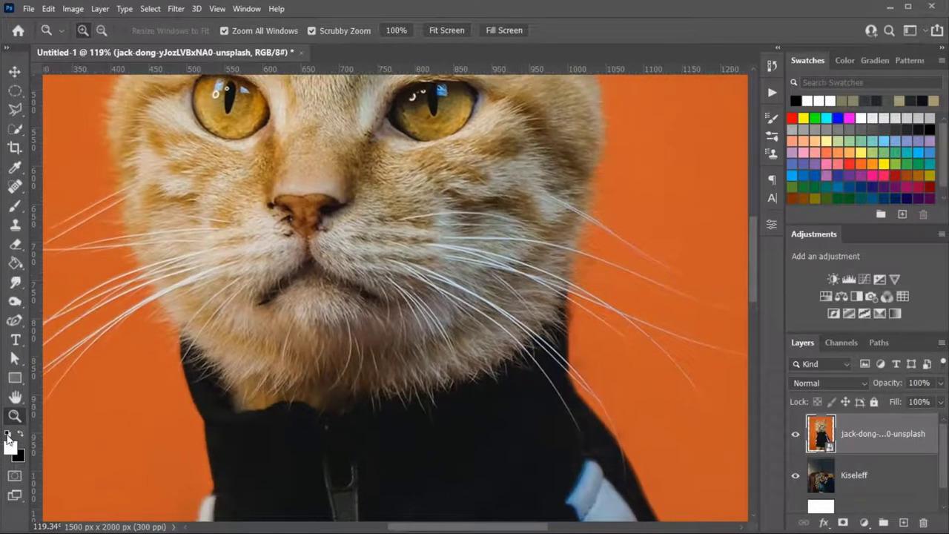
Start a Curvature Pen path along the cat's jaw and under its chin.
click(26, 321)
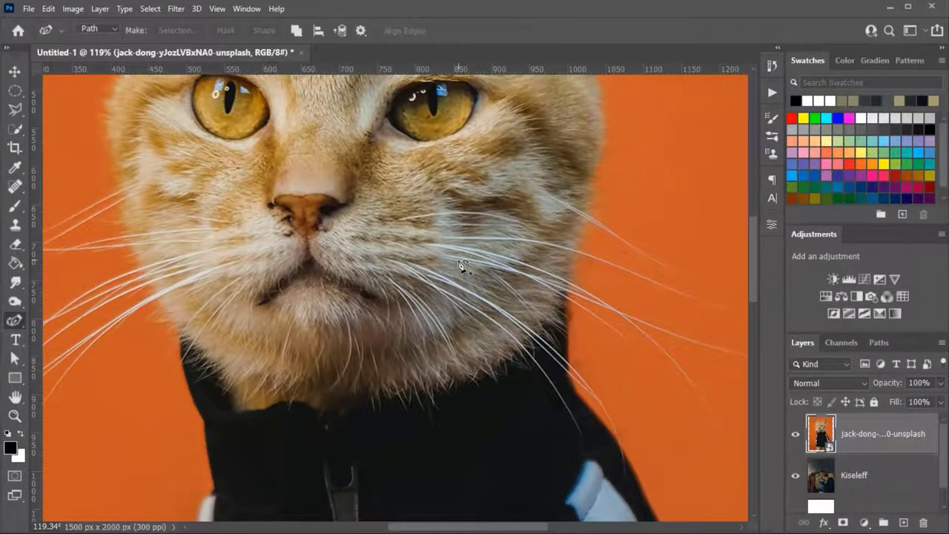
drag(356, 383, 384, 386)
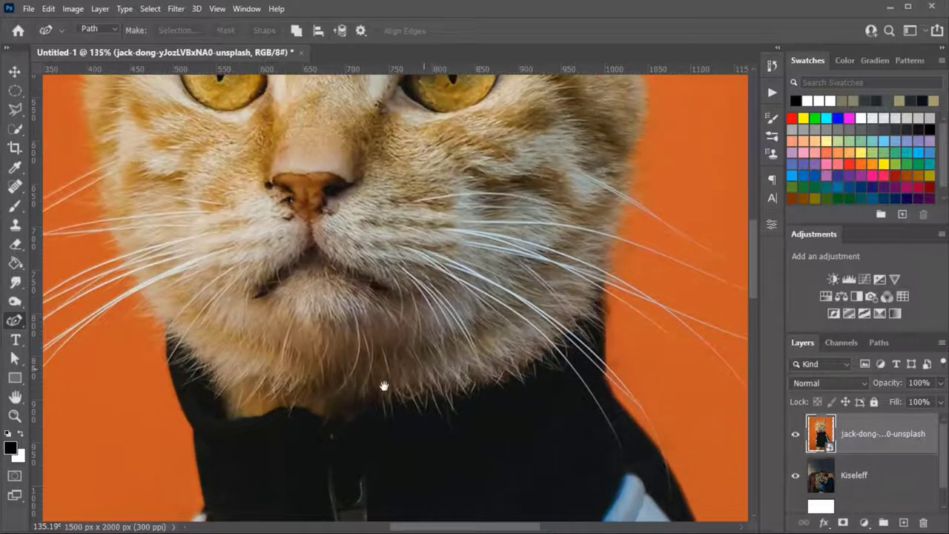
click(163, 333)
click(205, 375)
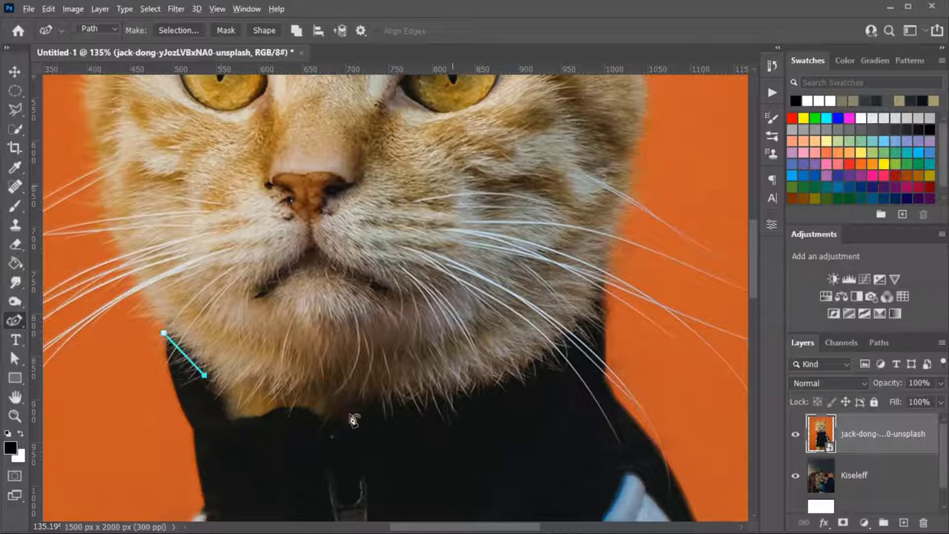
click(252, 409)
click(369, 408)
click(411, 425)
click(486, 396)
click(553, 362)
click(588, 306)
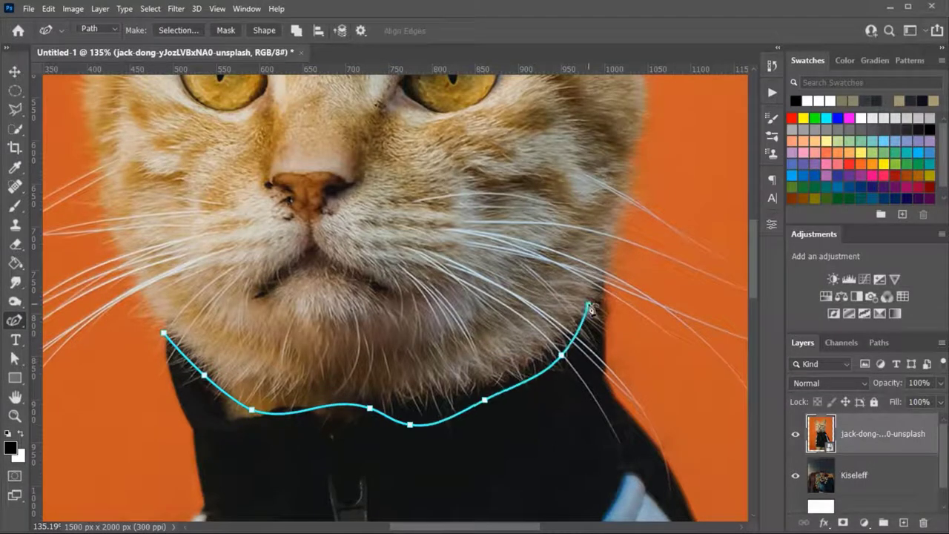
Continue the path up the cat's right cheek to the base of its right ear.
scroll(542, 267, up, 3)
click(444, 318)
click(466, 238)
click(487, 165)
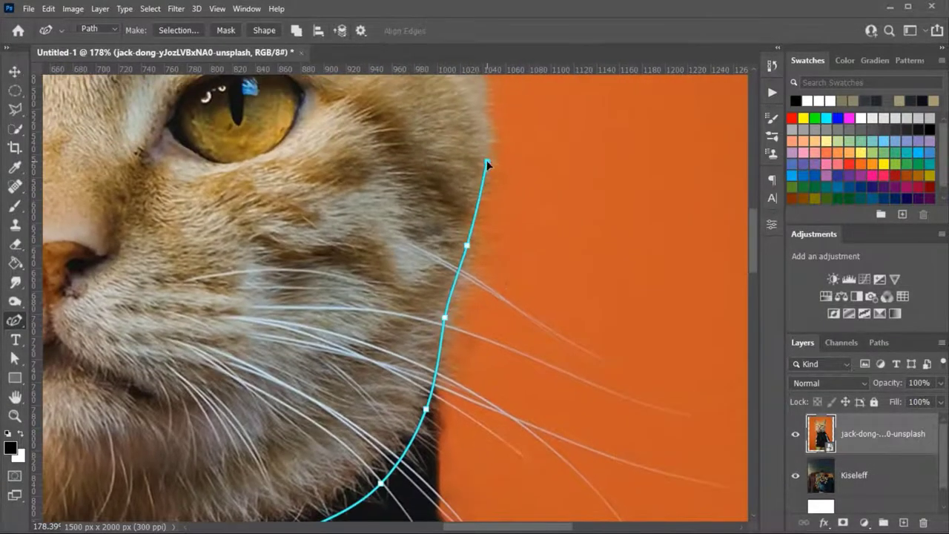
scroll(443, 311, up, 5)
click(423, 296)
scroll(475, 223, up, 2)
click(431, 258)
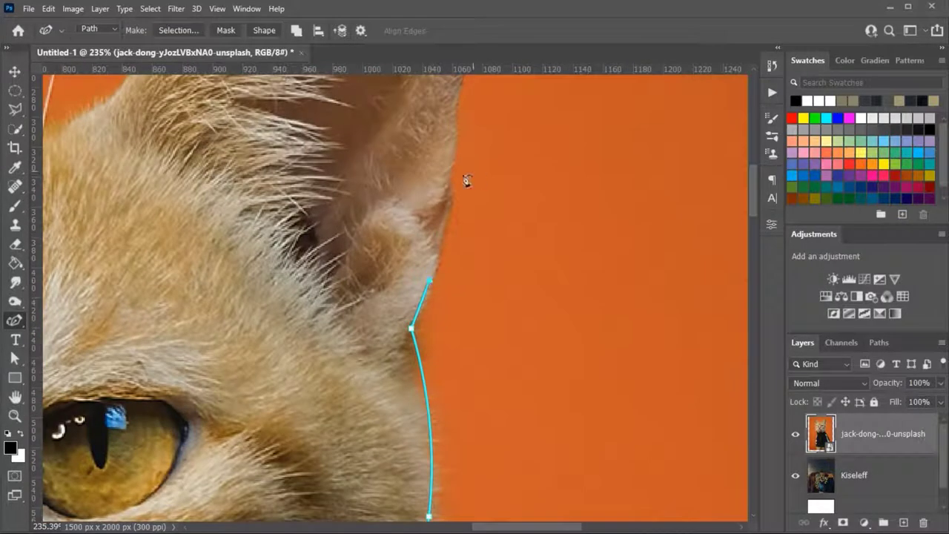
drag(436, 193, 498, 380)
click(515, 341)
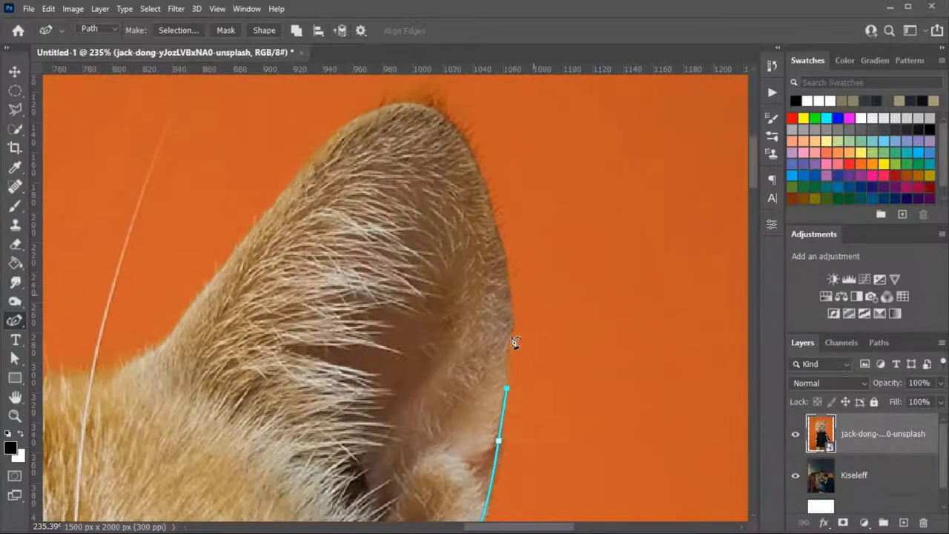
Trace the path up the right ear's outer edge, over its tip, and down its inner edge.
scroll(524, 272, up, 2)
click(523, 400)
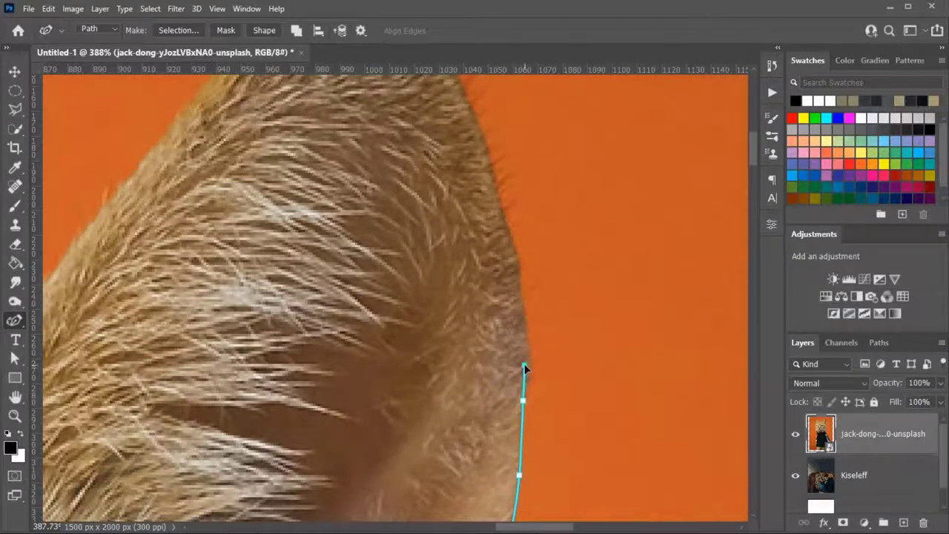
click(521, 285)
click(500, 191)
drag(500, 191, 574, 445)
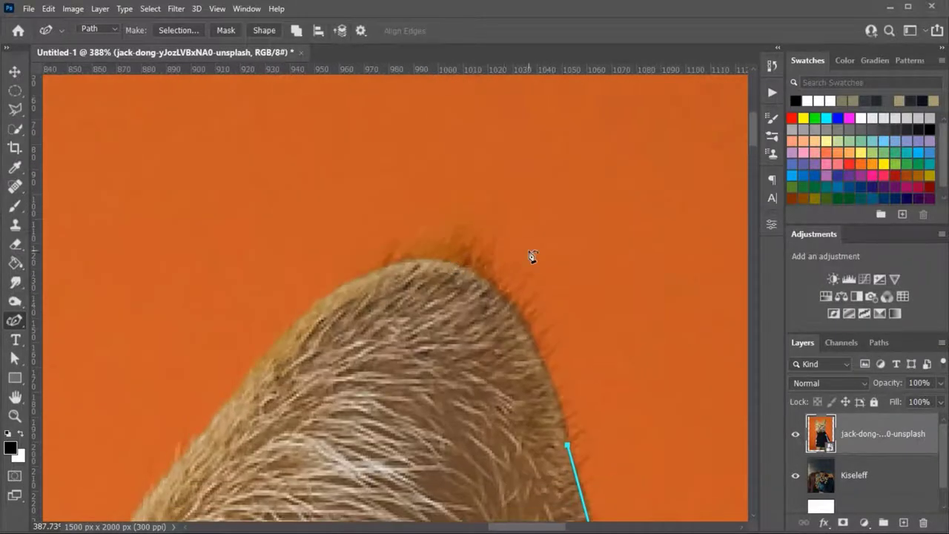
click(517, 309)
click(412, 262)
click(326, 293)
drag(280, 332, 393, 259)
click(516, 229)
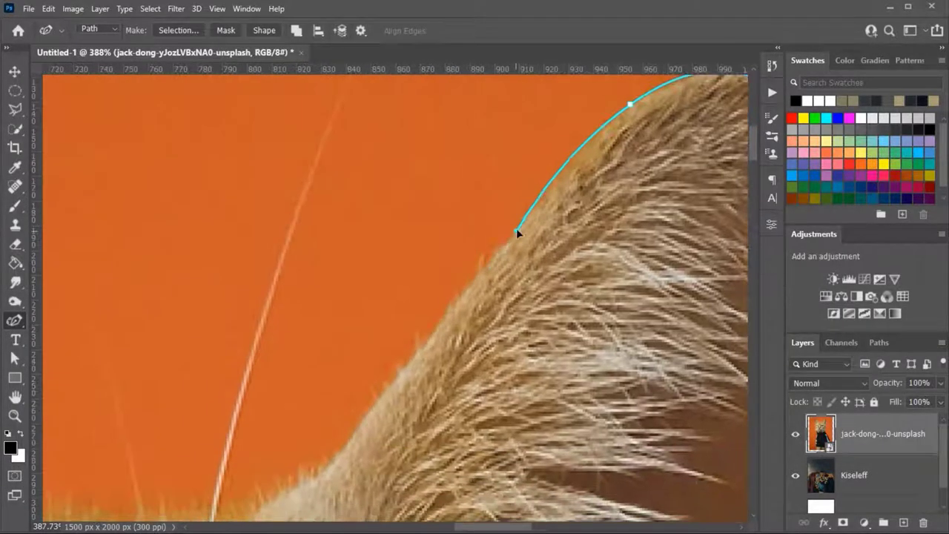
drag(416, 356, 483, 272)
click(599, 130)
Extend the path across the fur between the ears and around the left ear tip.
click(483, 237)
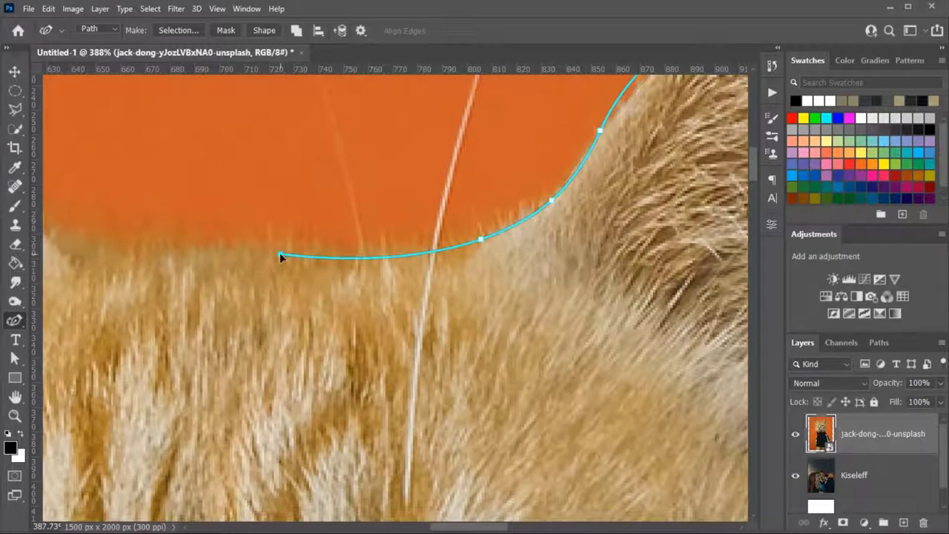
click(279, 256)
drag(280, 257, 534, 267)
drag(356, 109, 483, 281)
click(527, 351)
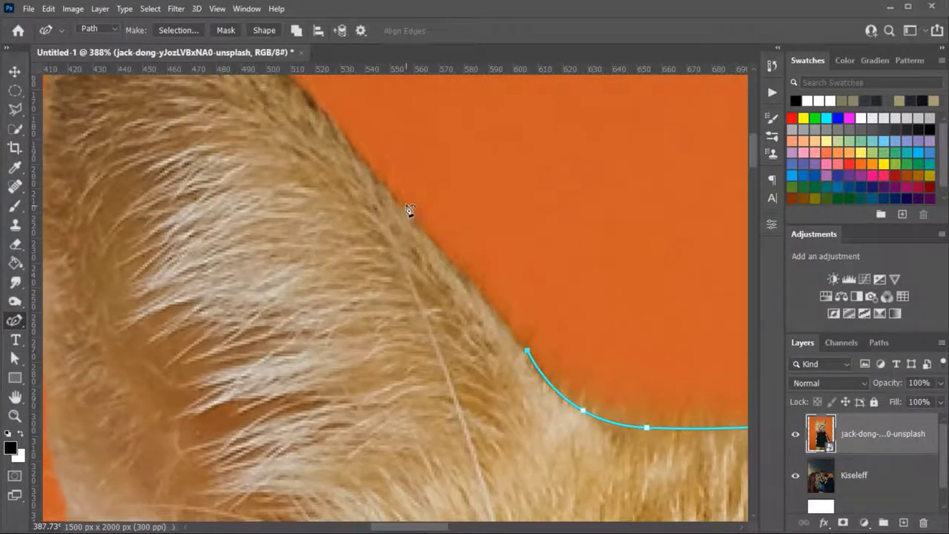
click(449, 264)
drag(286, 74, 483, 258)
click(482, 258)
click(331, 174)
click(258, 227)
click(227, 407)
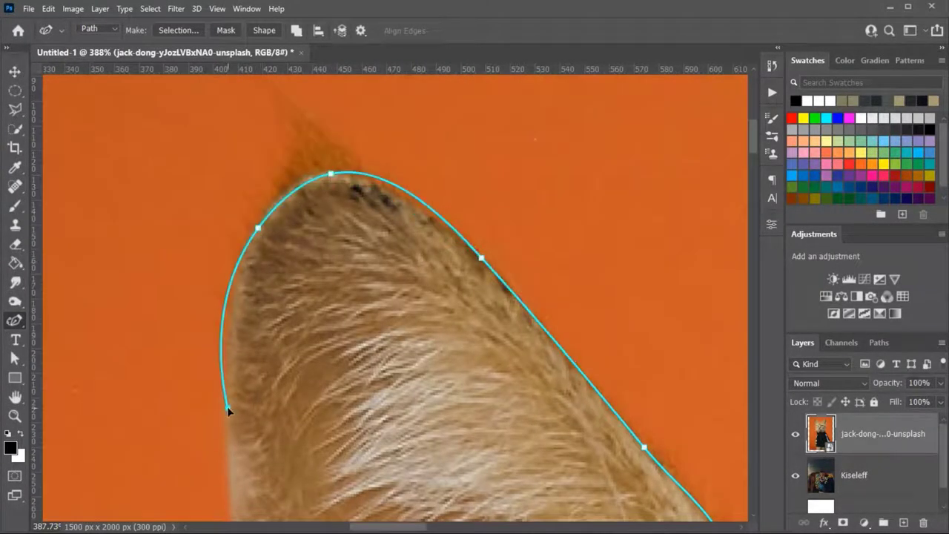
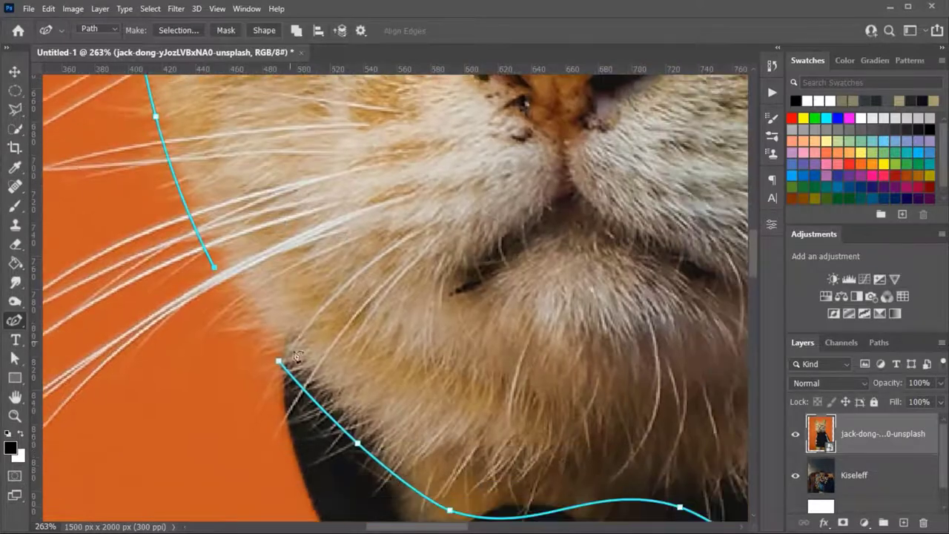
Close the cat-head path along the jaw, shaping the curve to follow the fur edge.
click(280, 363)
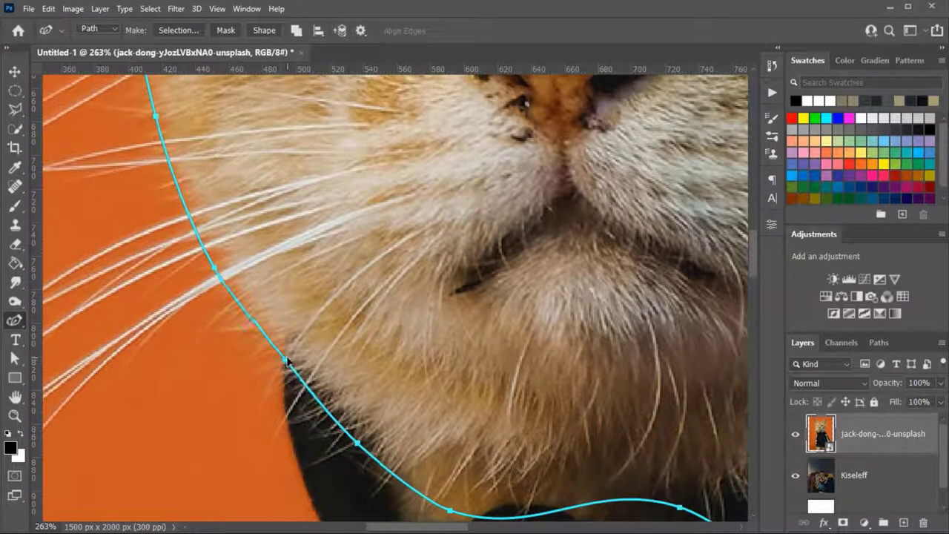
drag(287, 362, 275, 368)
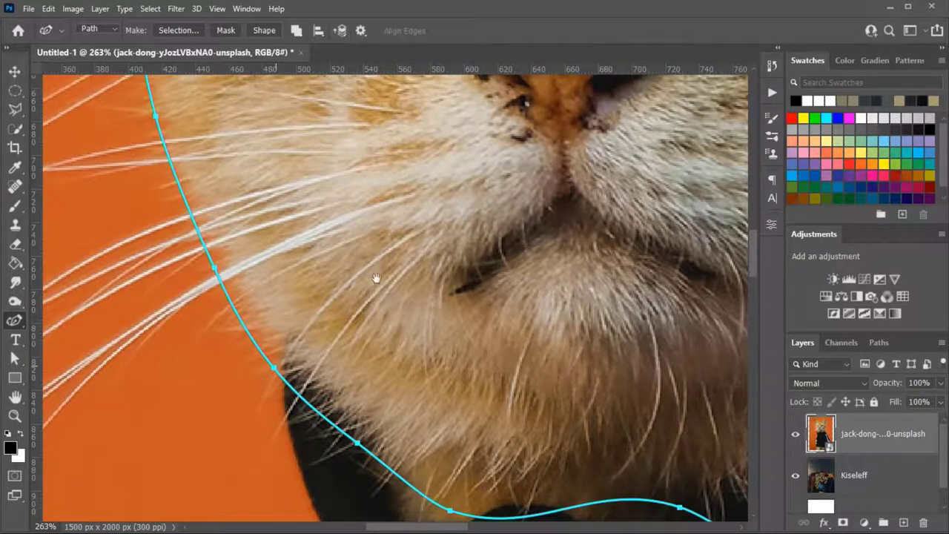
scroll(377, 278, down, 5)
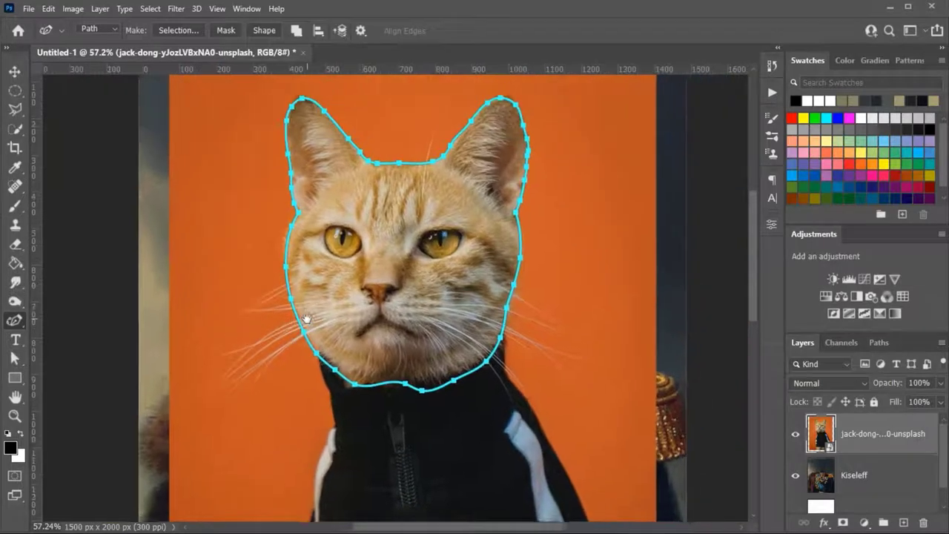
drag(307, 317, 341, 304)
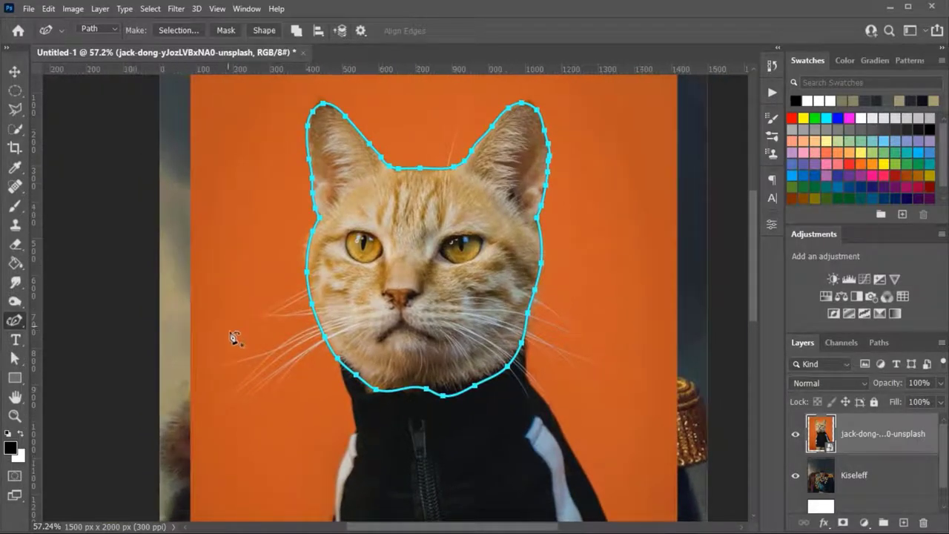
Convert the closed path into a selection with a 1 px feather radius.
click(196, 31)
click(372, 146)
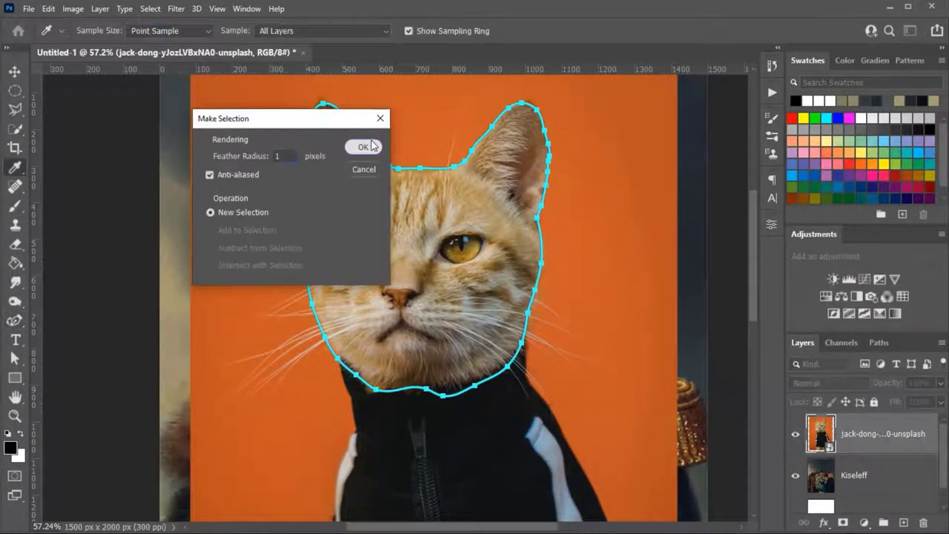
click(372, 146)
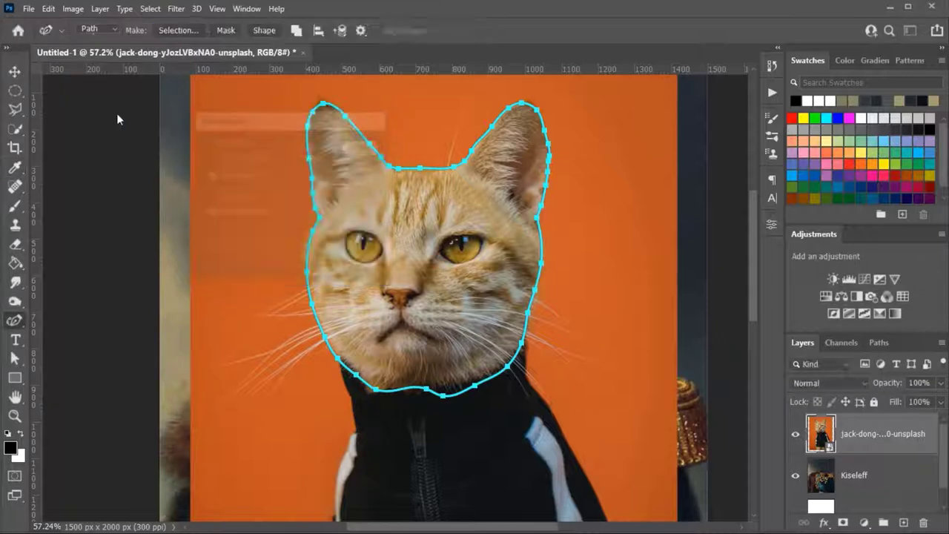
click(14, 94)
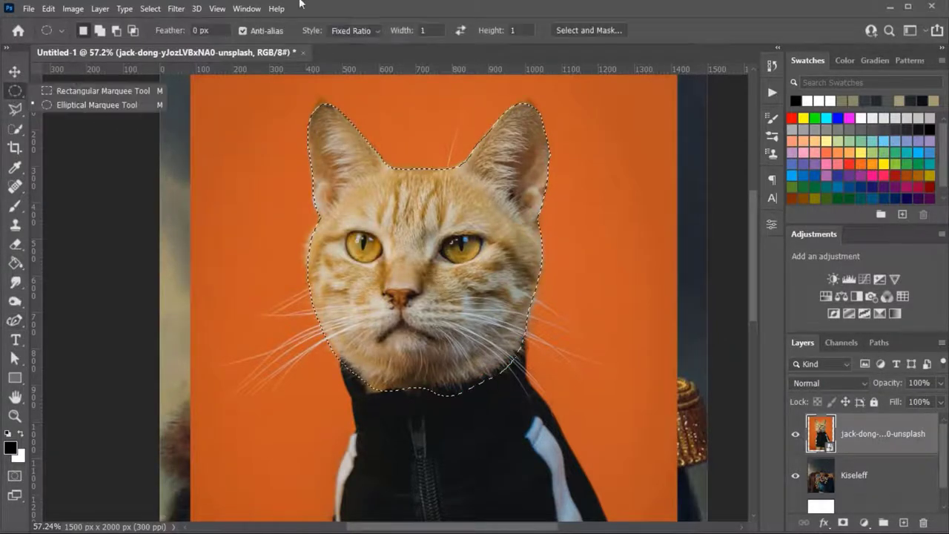
Refine the head selection with Smooth 23 and Feather 3.8 px, outputting to a new layer.
click(584, 28)
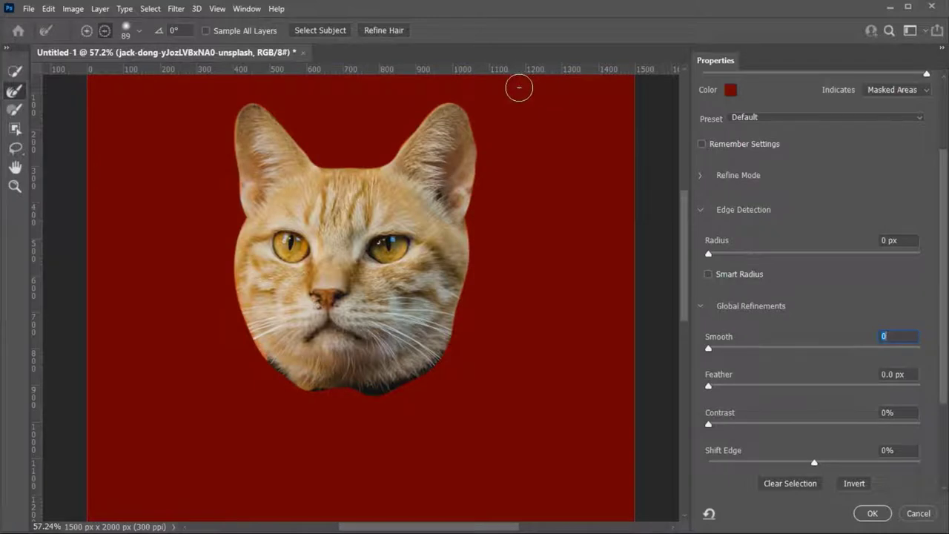
drag(708, 348, 772, 348)
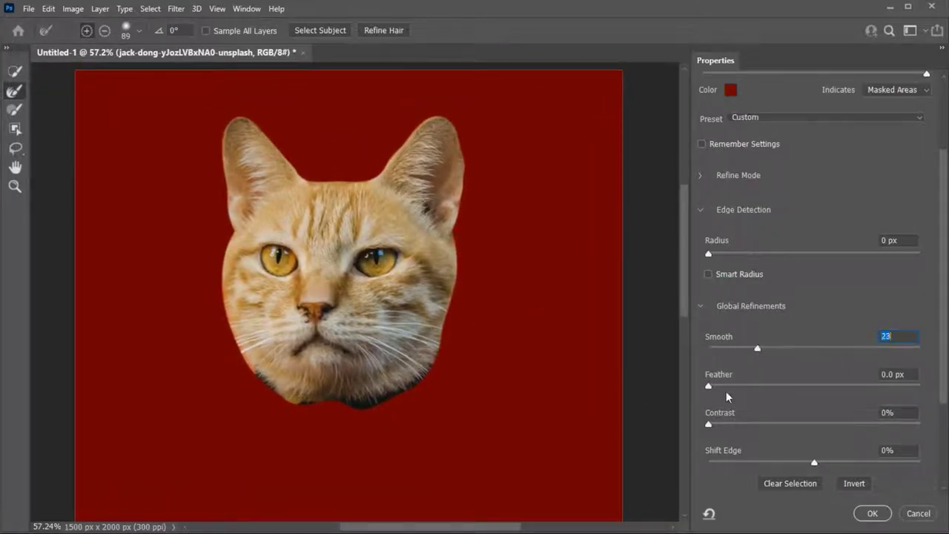
drag(743, 386, 752, 386)
scroll(911, 407, down, 3)
click(776, 458)
click(777, 480)
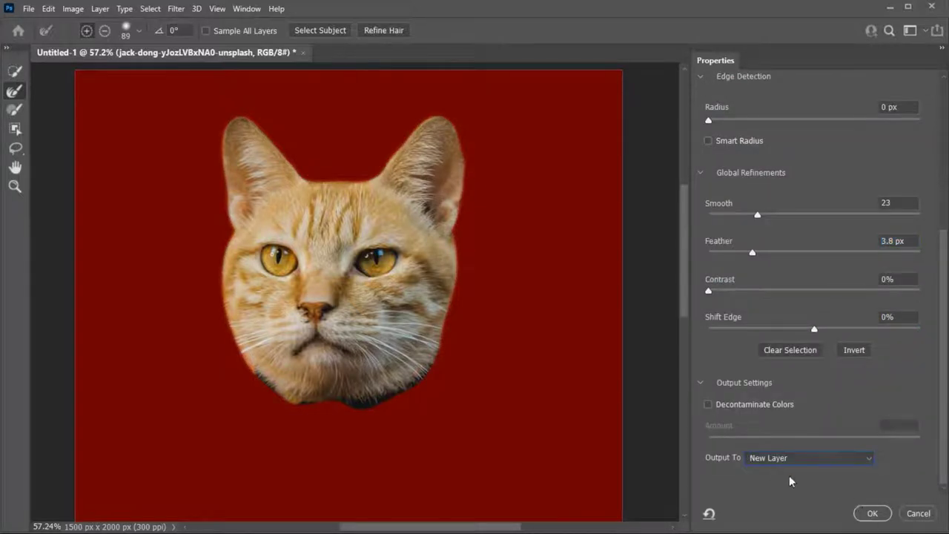
click(876, 515)
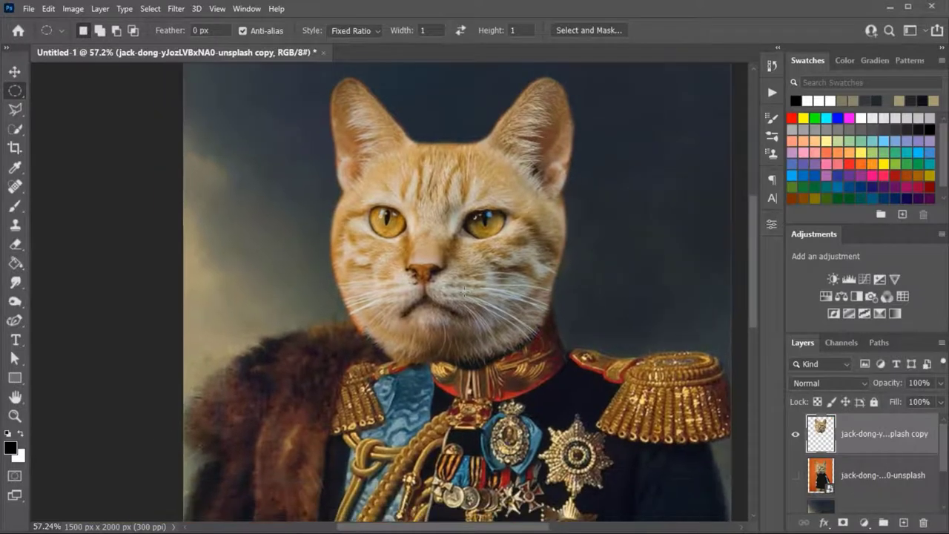
Free Transform the cat head onto the portrait, shrinking it to about 88% and shifting it down-left.
click(48, 8)
click(74, 287)
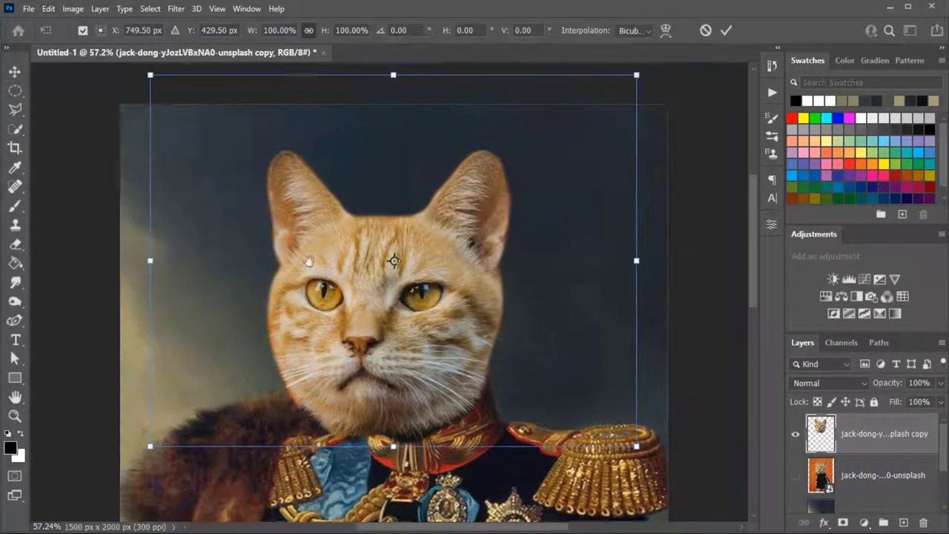
drag(318, 201, 381, 204)
drag(198, 274, 255, 274)
drag(377, 303, 356, 285)
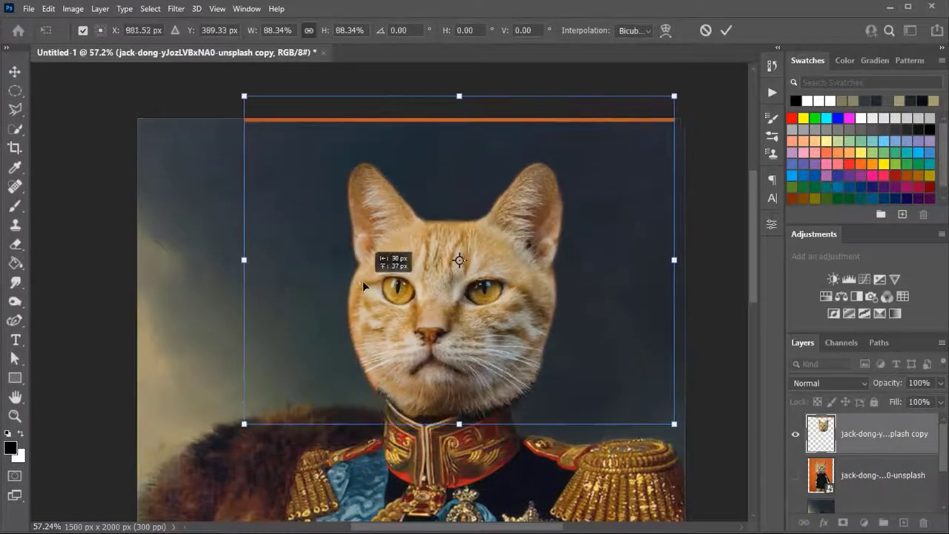
drag(237, 260, 261, 260)
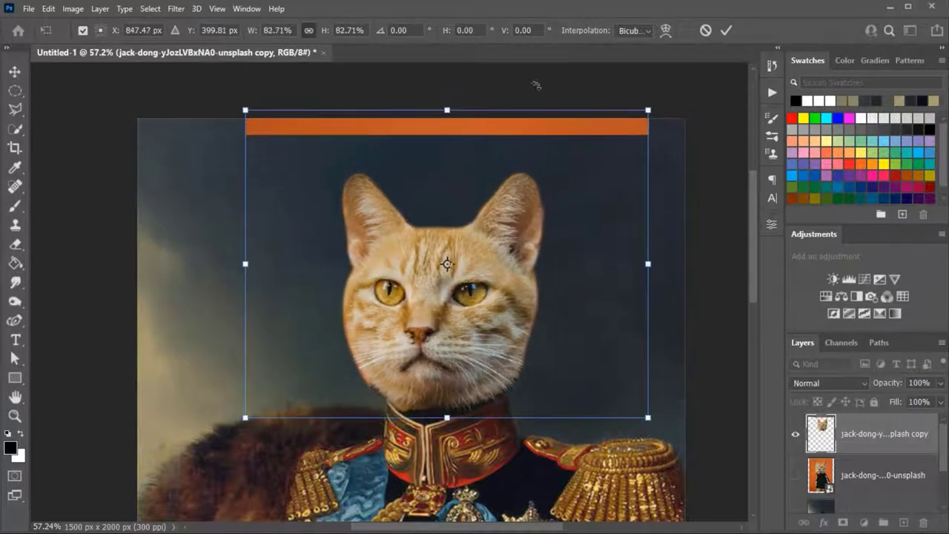
drag(453, 130, 426, 162)
click(728, 30)
Delete the orange strip above the head with a rectangular selection, then deselect.
right_click(15, 91)
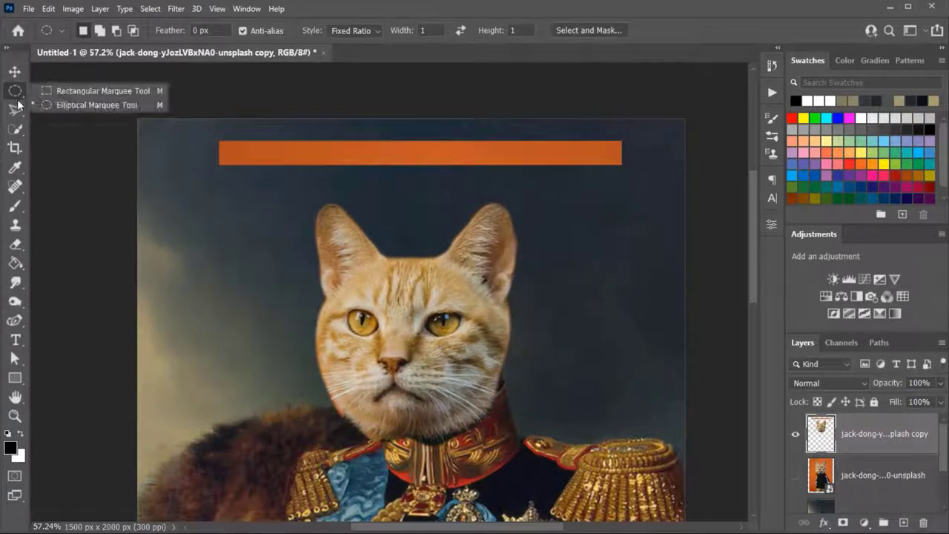
click(74, 93)
drag(172, 117, 648, 177)
key(Delete)
key(ctrl+d)
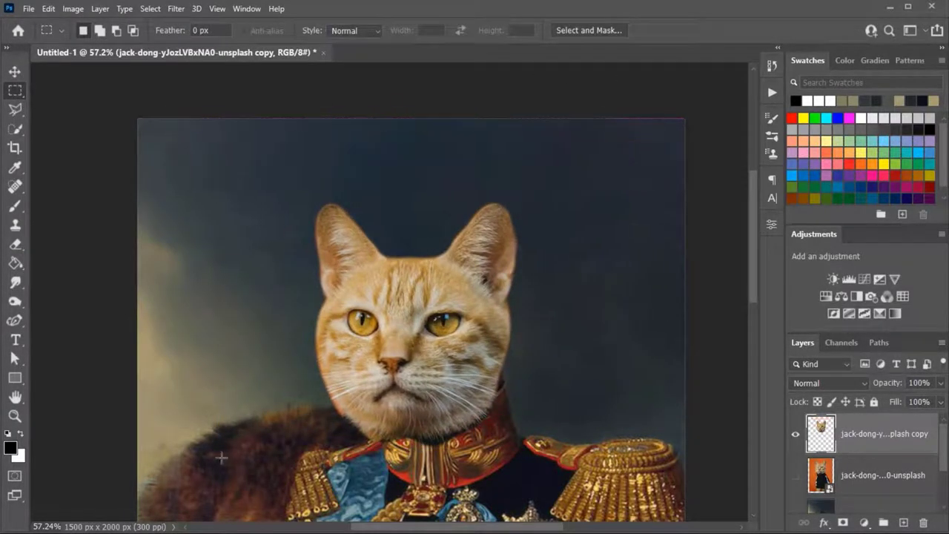
Transform the head again, moving it up-right, scaling to about 92% and lowering it slightly.
click(48, 8)
click(127, 288)
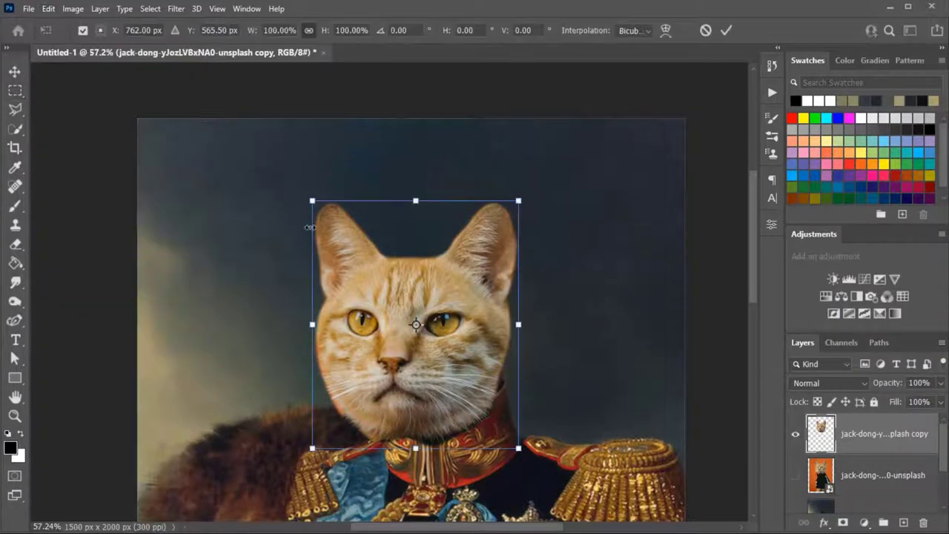
mouse_move(255, 230)
mouse_down()
mouse_move(270, 209)
mouse_move(274, 162)
mouse_up()
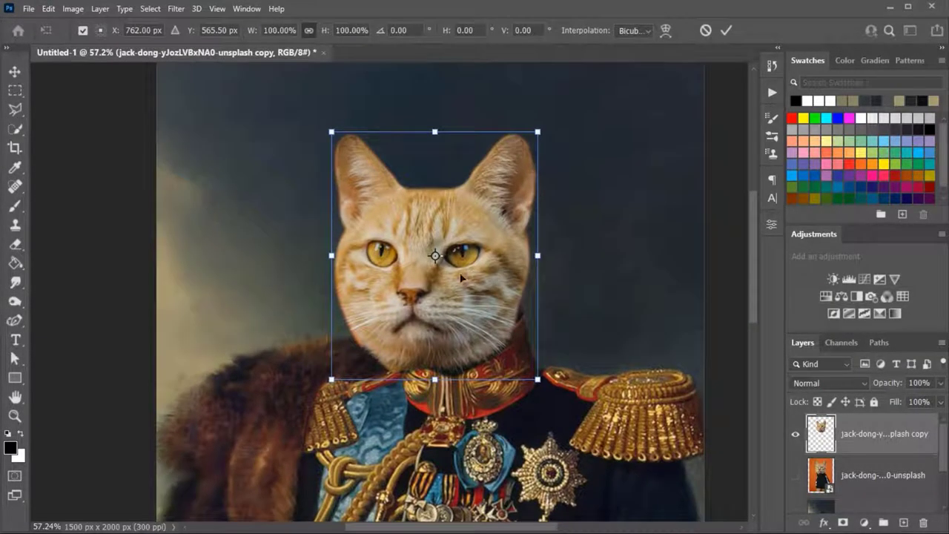
drag(460, 276, 415, 276)
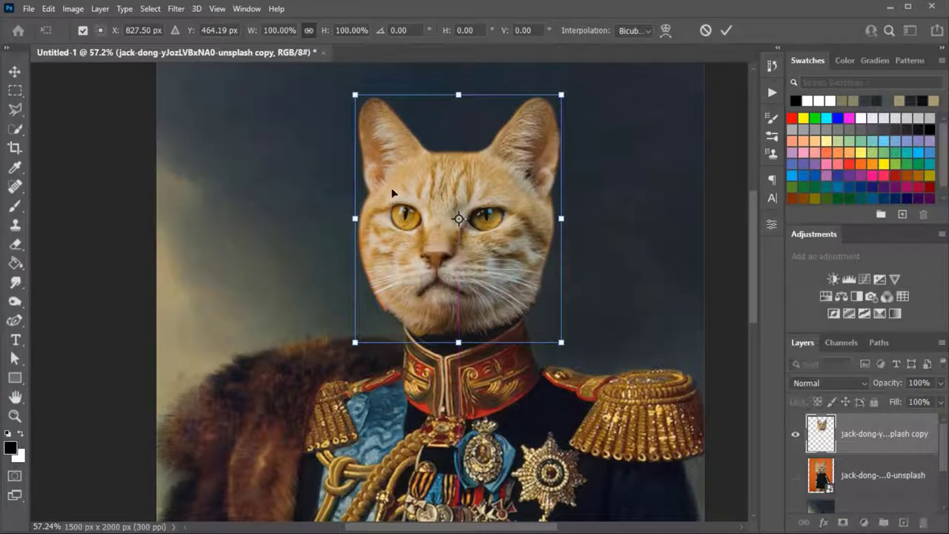
drag(355, 219, 373, 219)
mouse_move(435, 279)
mouse_down()
mouse_move(436, 304)
mouse_move(416, 282)
mouse_up()
Fine-tune the head scale to about 87% above the collar and commit the transform.
scroll(434, 295, up, 5)
drag(691, 65, 678, 75)
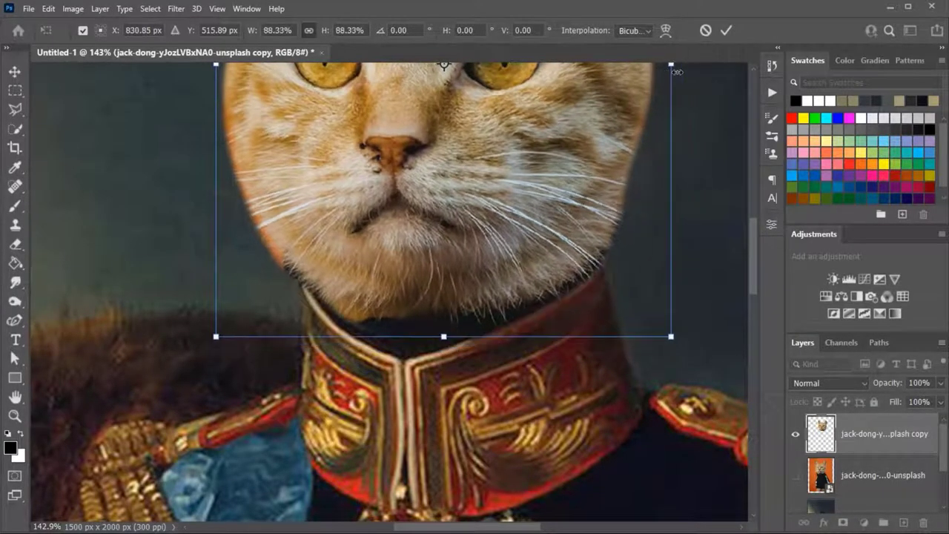
mouse_move(491, 176)
mouse_down()
mouse_move(498, 207)
mouse_move(509, 206)
mouse_up()
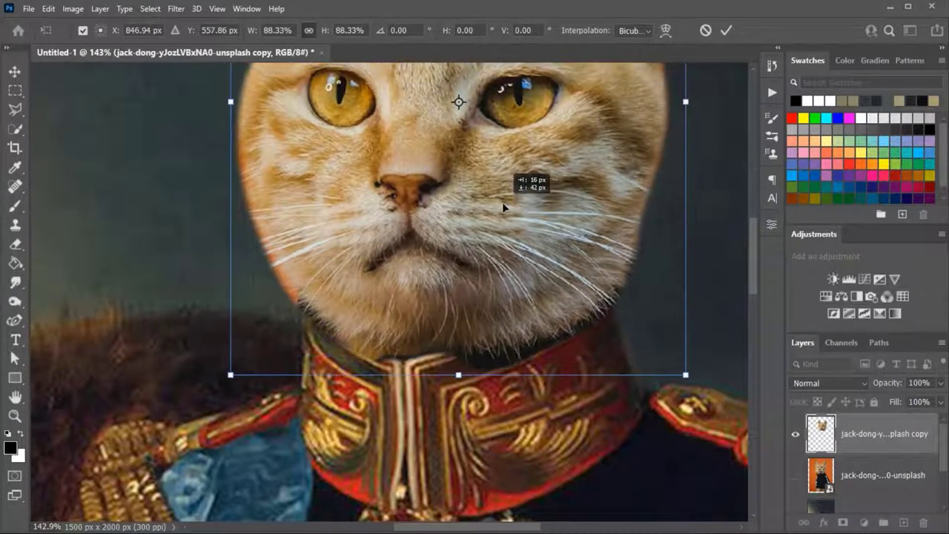
scroll(445, 200, down, 5)
scroll(438, 198, up, 2)
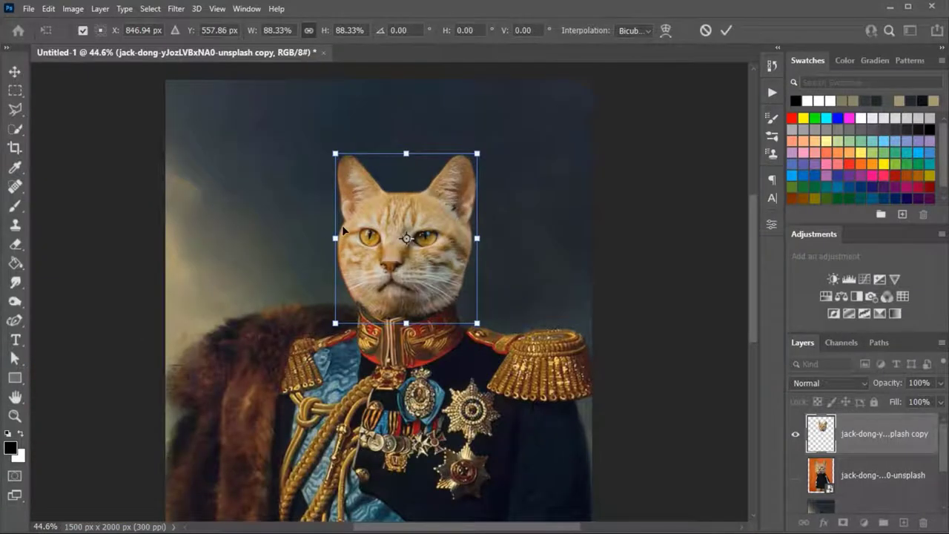
drag(335, 238, 338, 238)
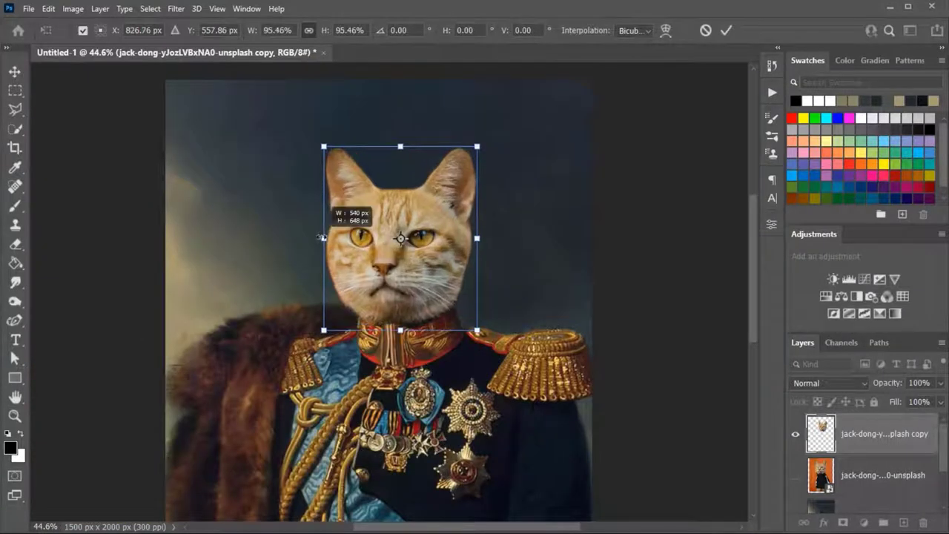
click(725, 30)
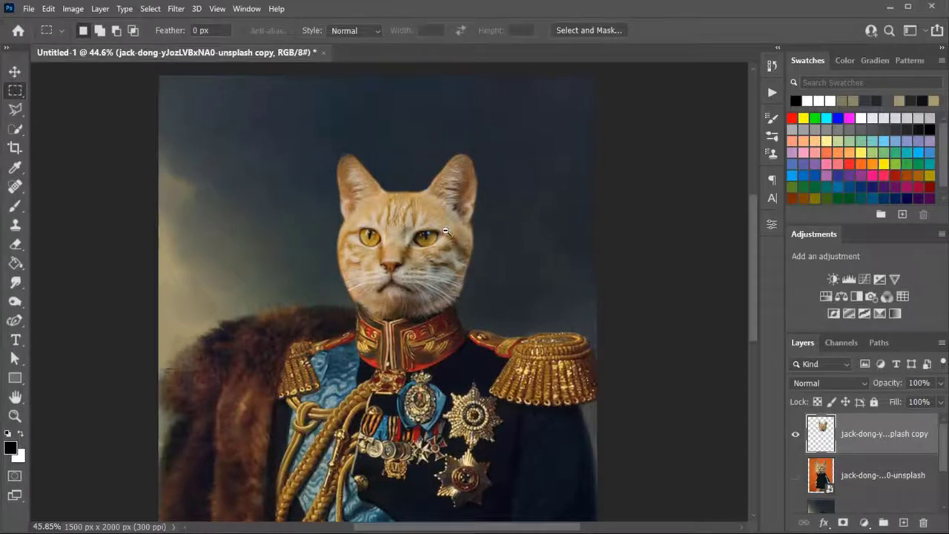
Switch to the Smudge tool with the Hair base brush from the Skin and Hair set.
scroll(445, 230, up, 3)
scroll(441, 194, up, 6)
scroll(438, 200, down, 4)
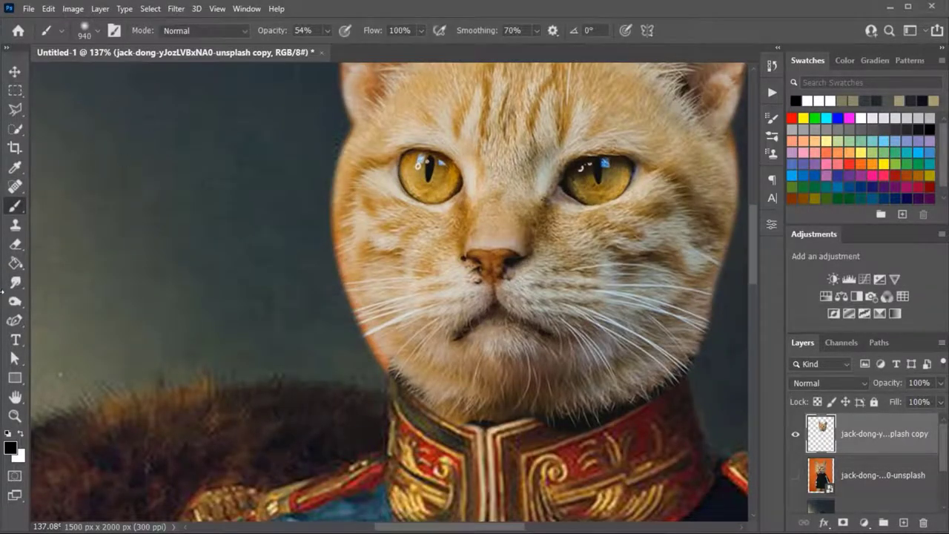
click(13, 301)
click(15, 282)
click(97, 32)
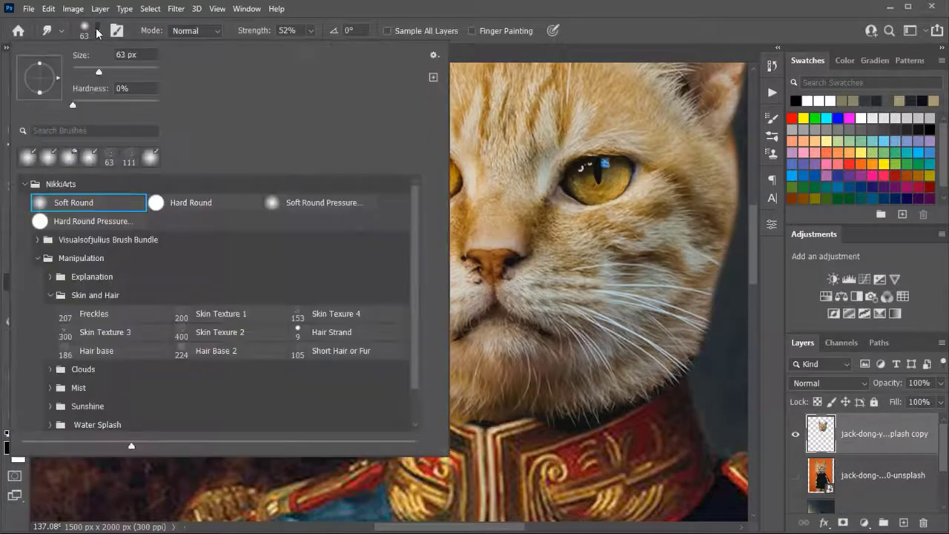
click(96, 296)
click(106, 353)
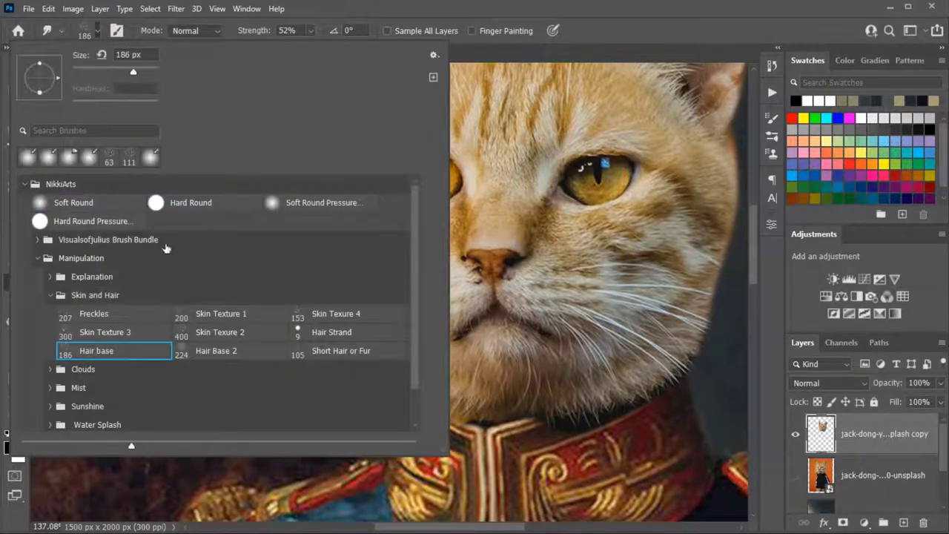
click(334, 9)
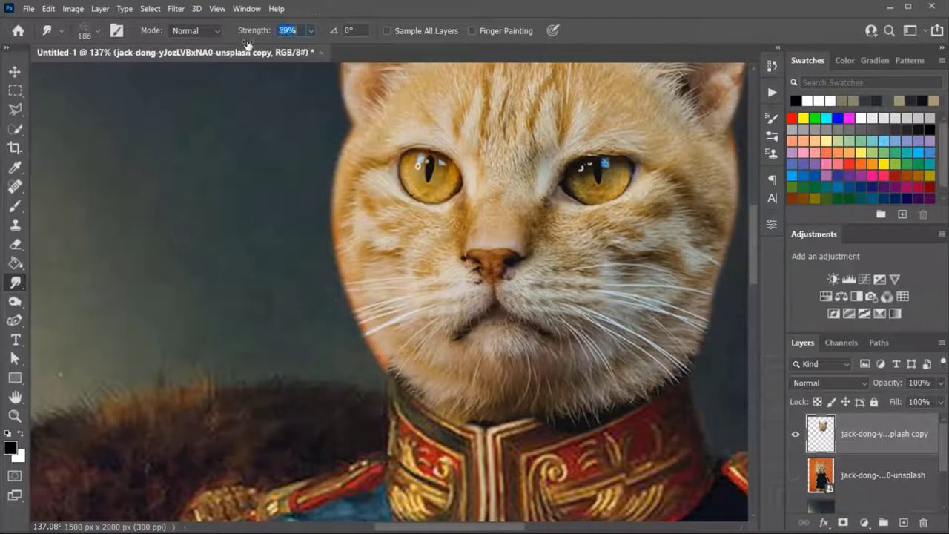
text(53)
Reduce the brush size and smudge the left cheek fur outward into the dark background.
click(85, 31)
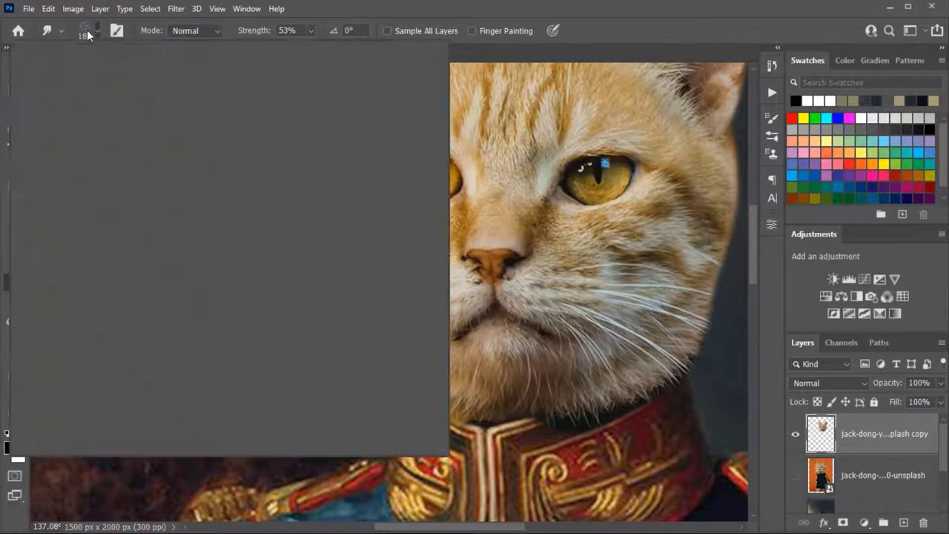
drag(111, 72, 102, 74)
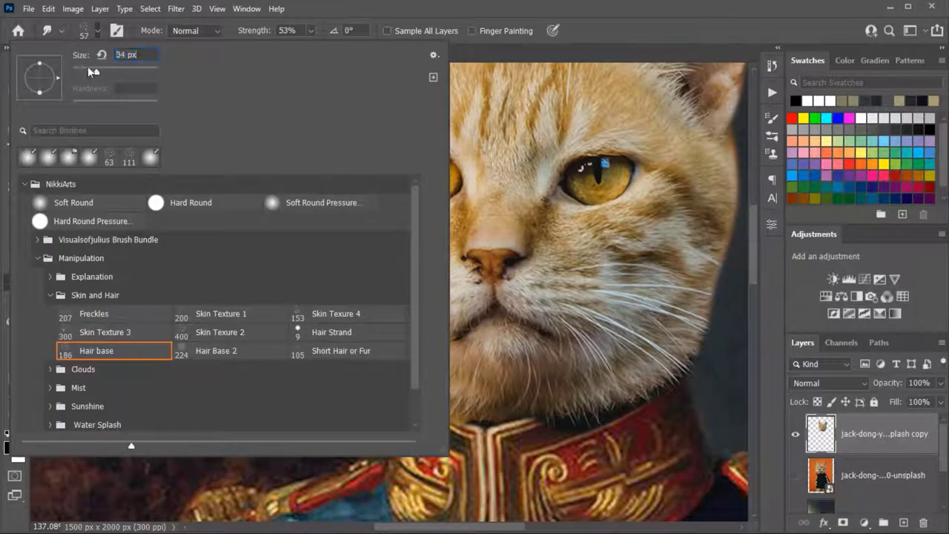
click(312, 27)
scroll(360, 159, up, 5)
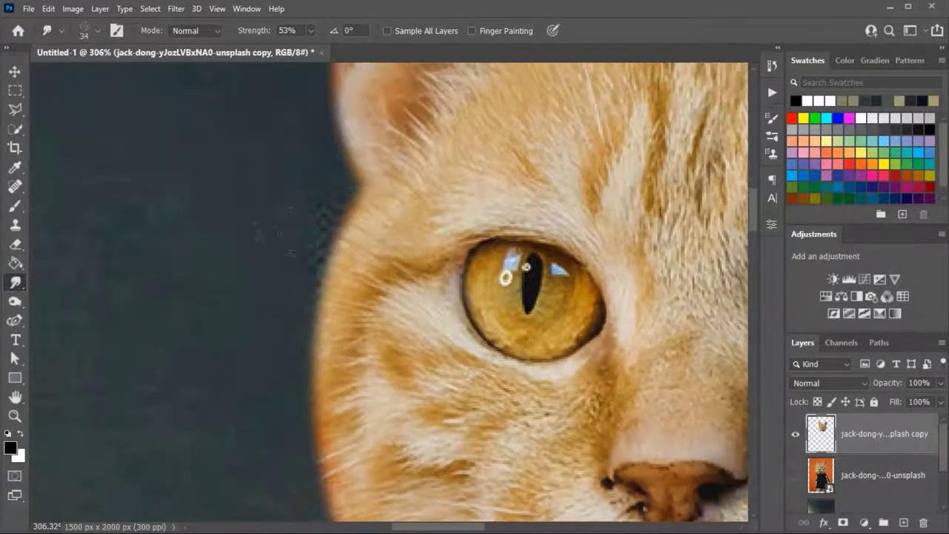
mouse_move(367, 204)
mouse_down()
mouse_move(319, 238)
mouse_move(308, 304)
mouse_up()
mouse_move(230, 404)
mouse_down()
mouse_move(268, 339)
mouse_move(265, 250)
mouse_up()
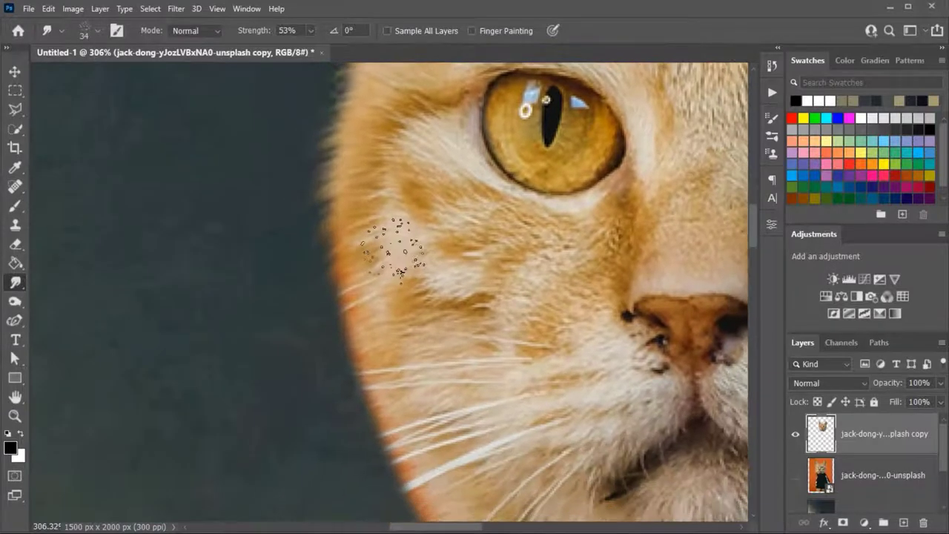
drag(368, 319, 307, 255)
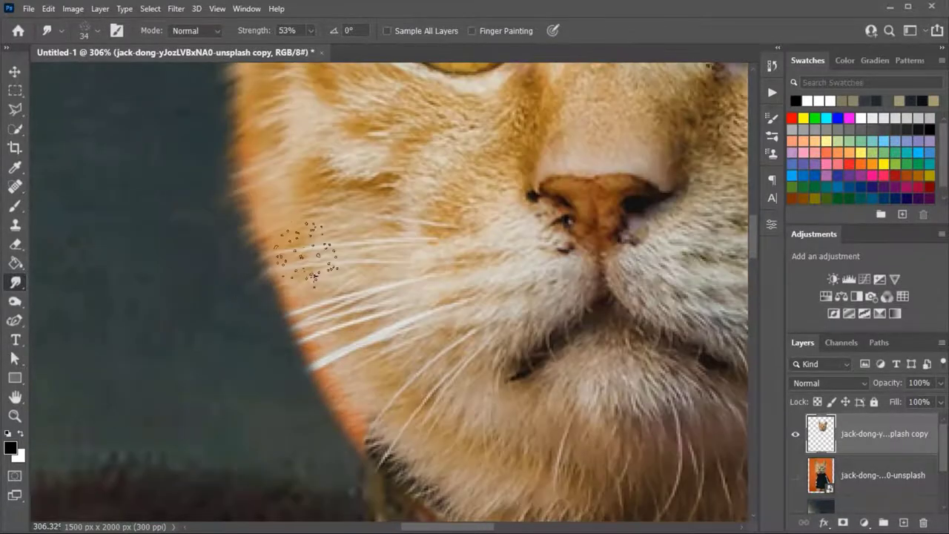
Set the Eraser brush to a smaller 33 px size.
key(e)
click(84, 31)
click(329, 14)
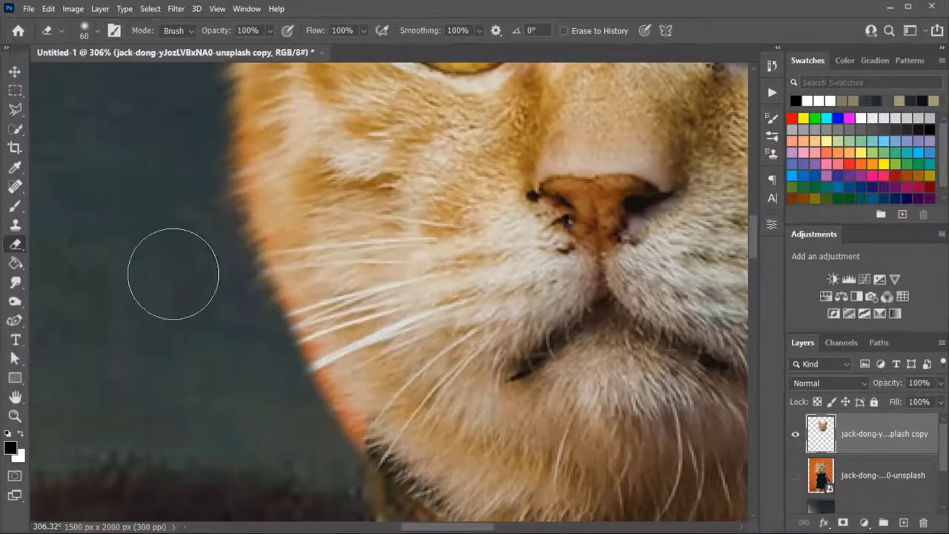
click(48, 8)
click(81, 18)
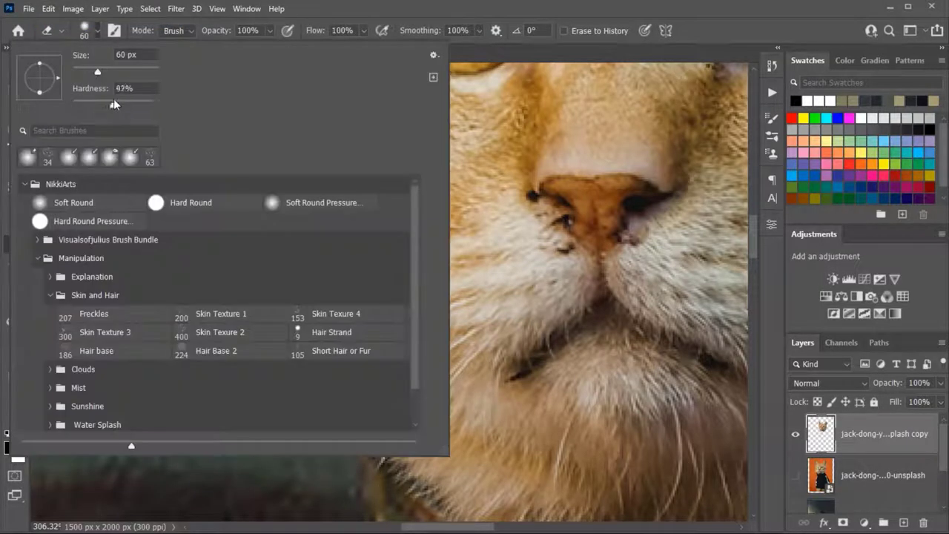
drag(100, 72, 89, 73)
click(325, 14)
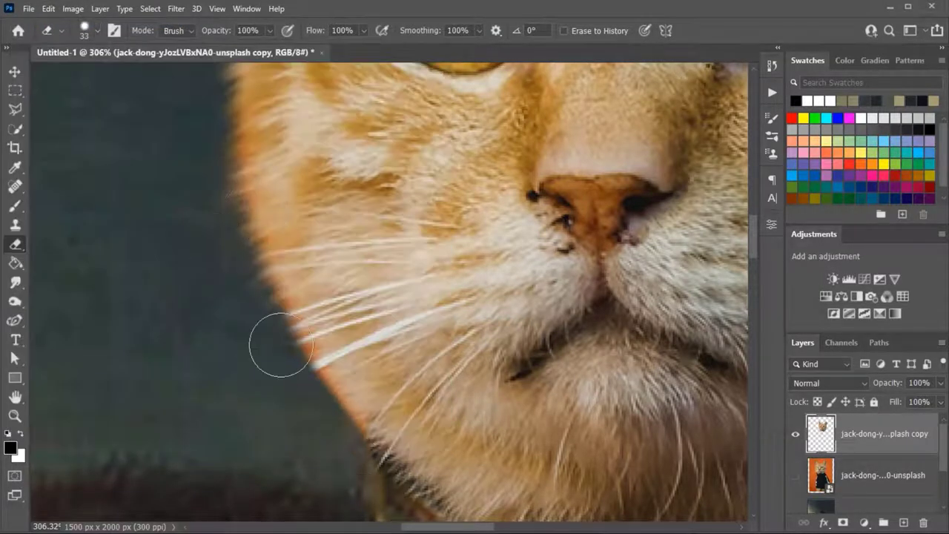
Smudge the cat's edge near the whiskers, then work up to the left ear tip.
click(14, 282)
mouse_move(319, 315)
mouse_down()
mouse_move(293, 356)
mouse_move(334, 401)
mouse_up()
drag(266, 219, 285, 257)
drag(438, 307, 348, 443)
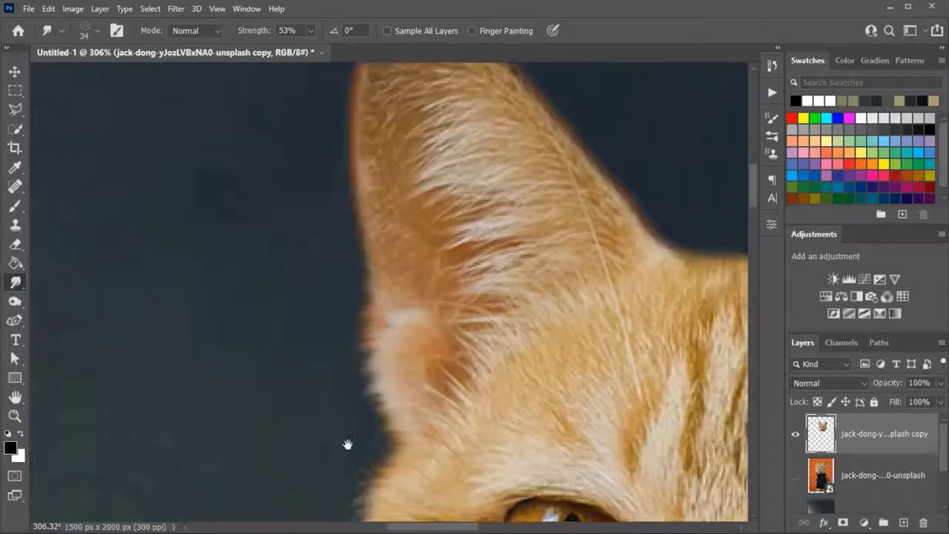
drag(405, 170, 364, 244)
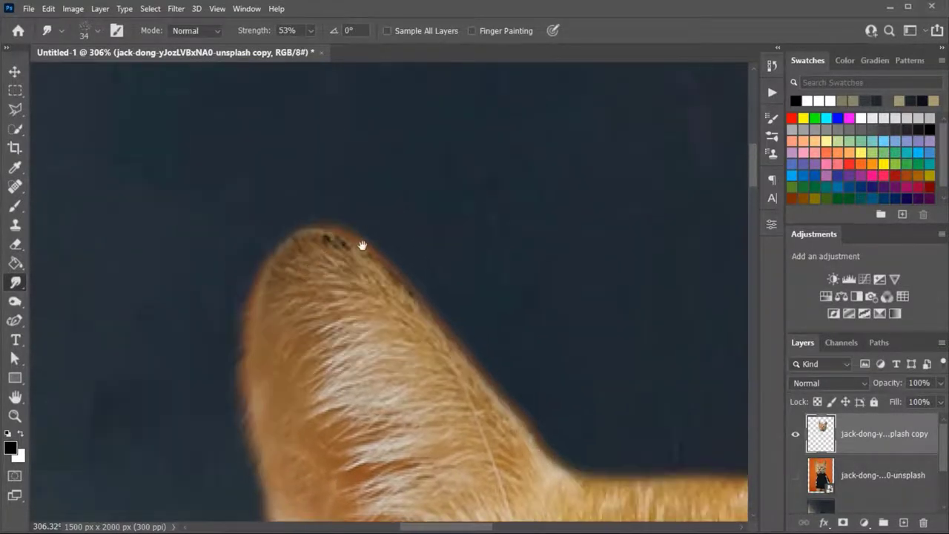
drag(470, 281, 381, 277)
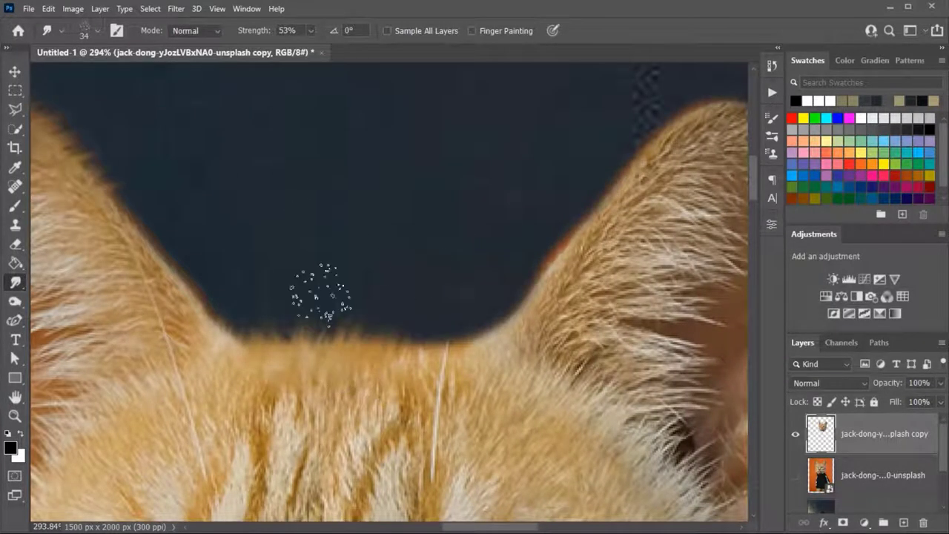
drag(519, 308, 378, 371)
Soften the fur between the ears, alternating between the Eraser and Smudge tools.
scroll(413, 197, up, 1)
scroll(413, 197, right, 2)
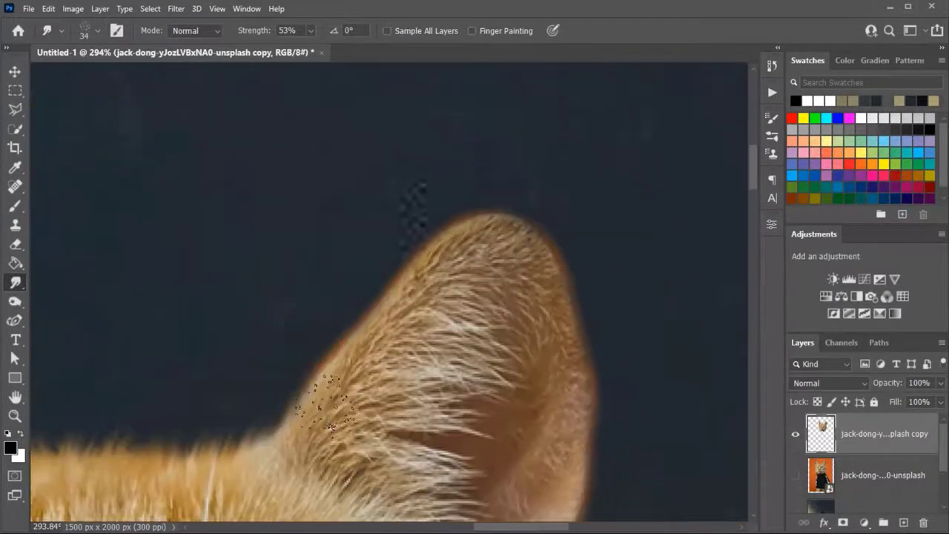
scroll(423, 201, up, 1)
scroll(423, 201, right, 2)
key(e)
key(shift+e)
scroll(482, 178, up, 2)
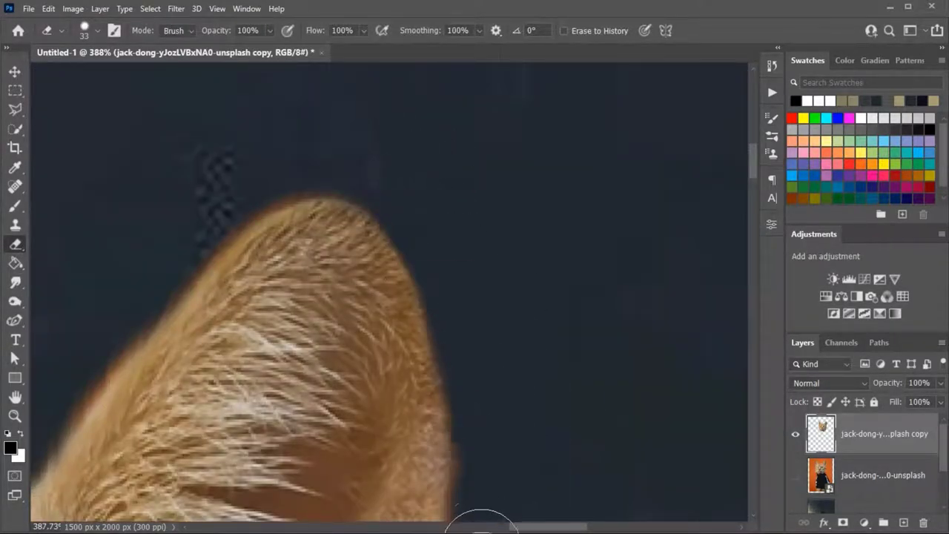
scroll(344, 371, left, 5)
click(15, 282)
Smudge fur wisps beside the ear, then along the cheek, whiskers and chin above the collar.
drag(452, 184, 265, 269)
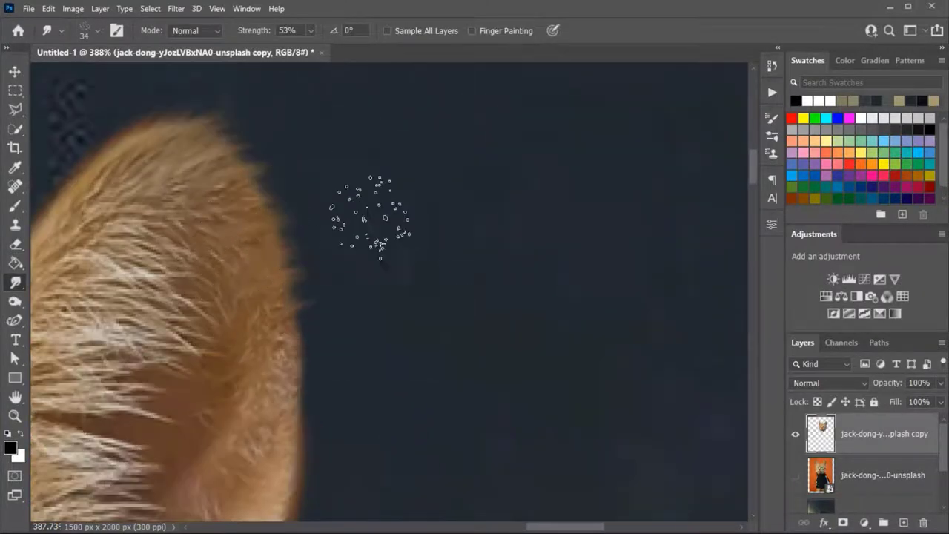
scroll(307, 339, down, 5)
scroll(361, 315, down, 2)
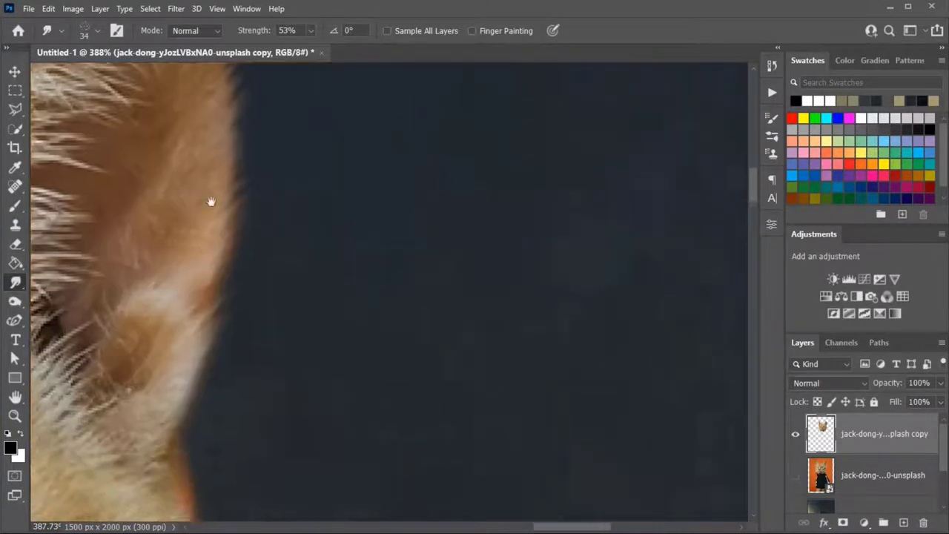
scroll(210, 201, down, 2)
scroll(318, 186, down, 2)
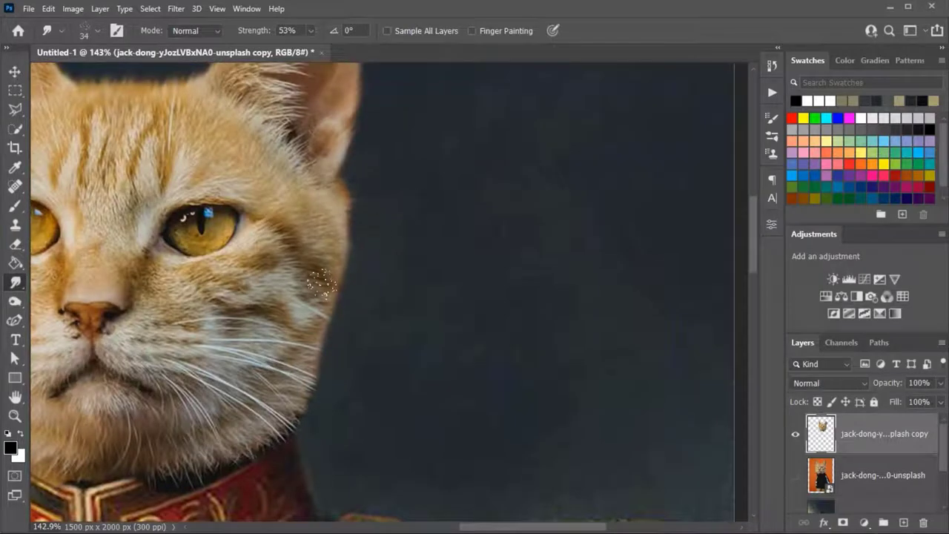
scroll(320, 284, up, 2)
drag(303, 373, 382, 282)
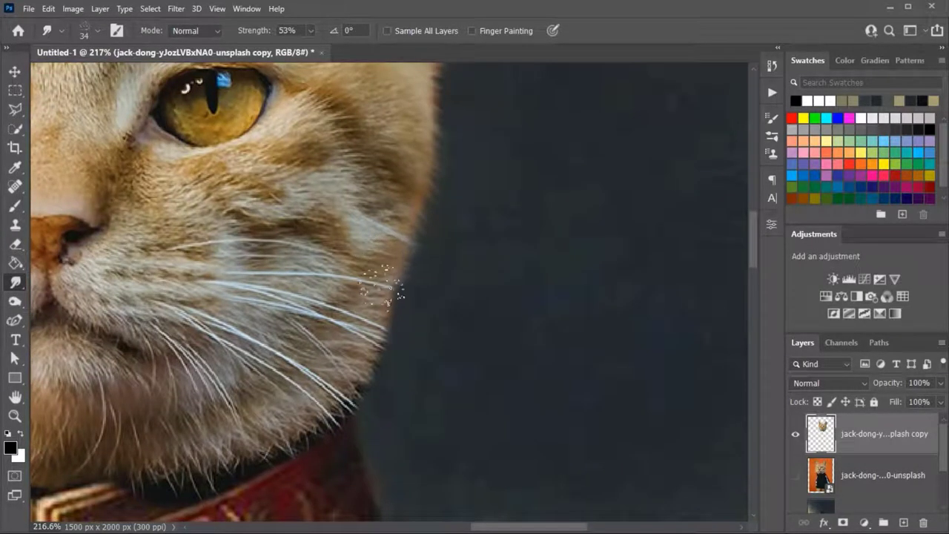
drag(353, 401, 452, 238)
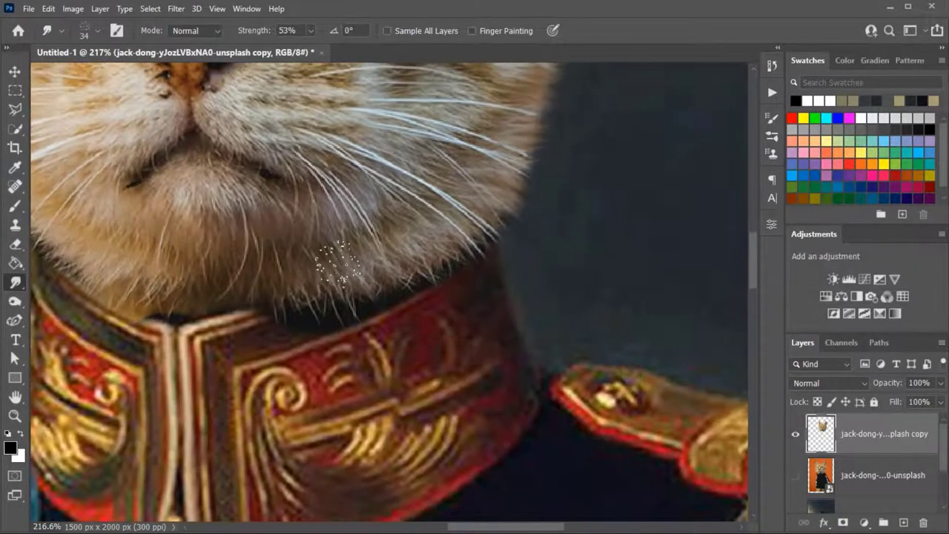
drag(337, 263, 419, 271)
Zoom in and out to inspect the softened fur along the chin and collar.
scroll(423, 241, down, 3)
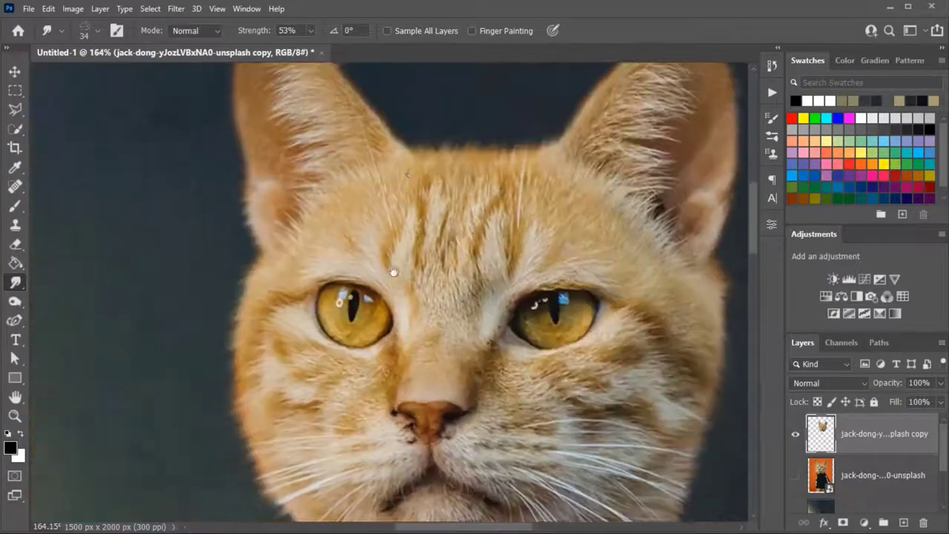
scroll(371, 134, up, 5)
scroll(339, 325, down, 2)
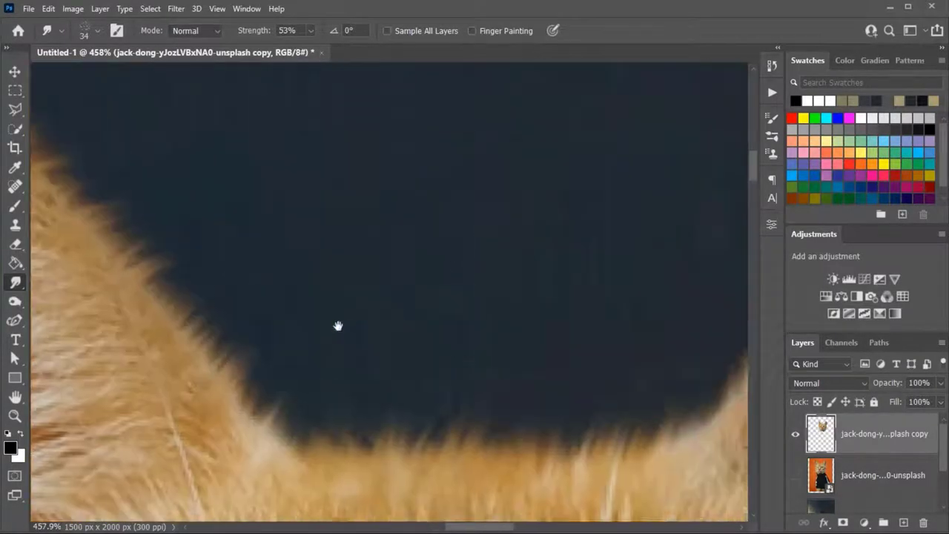
scroll(159, 403, up, 2)
scroll(266, 354, down, 5)
scroll(265, 354, up, 4)
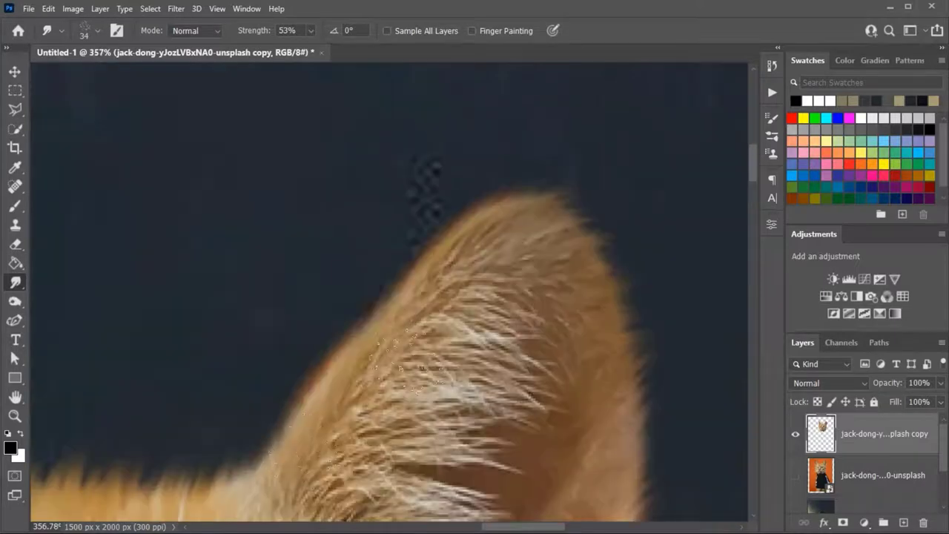
scroll(432, 285, down, 6)
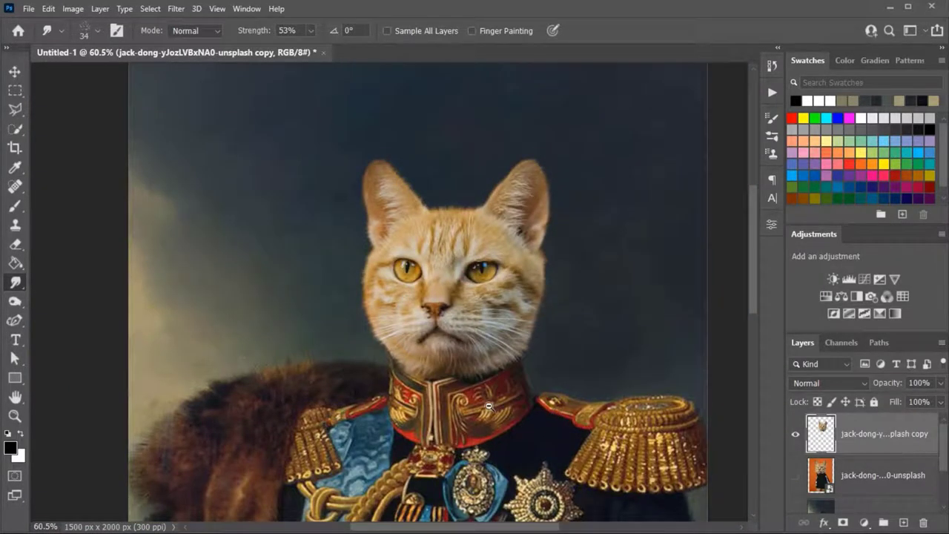
scroll(489, 406, down, 2)
scroll(511, 422, up, 3)
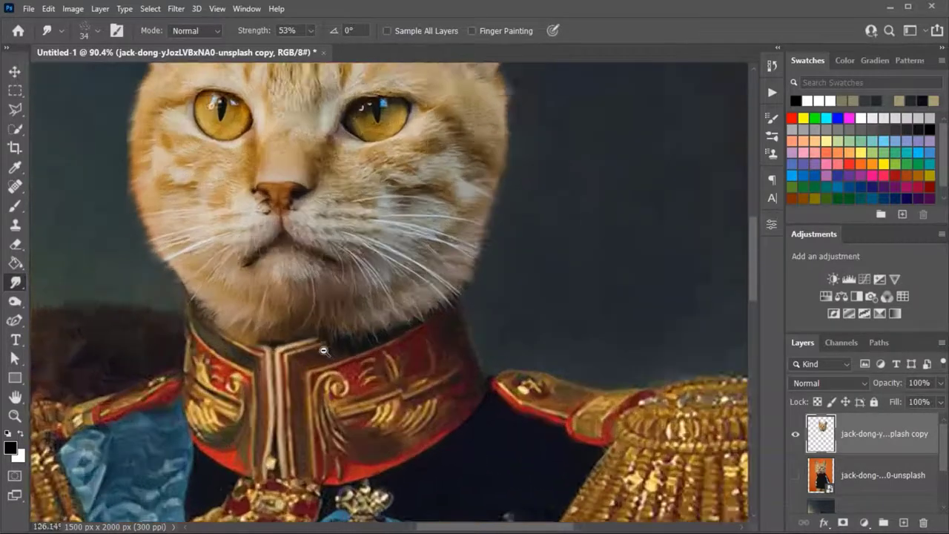
scroll(325, 350, up, 2)
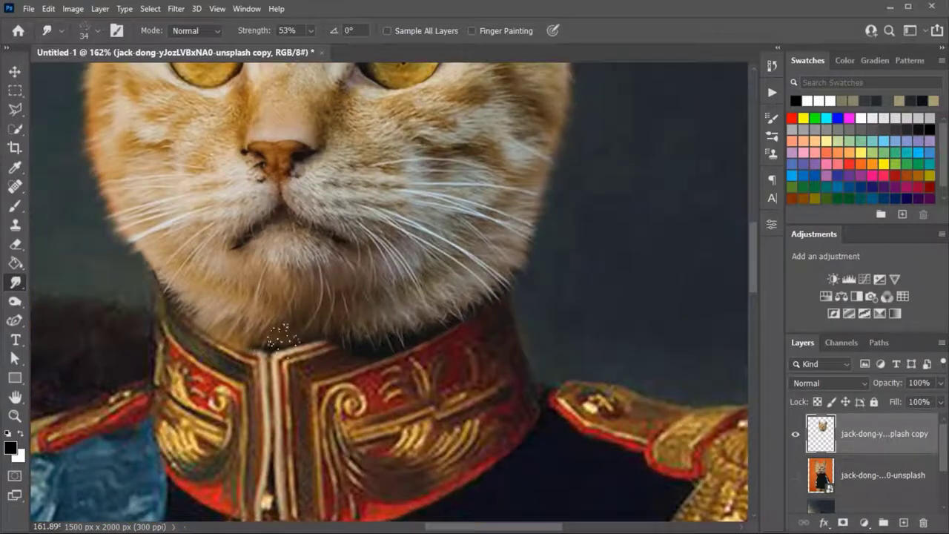
Fade the chin fur along the collar's top edge with a soft 67 px Eraser at about 57% opacity.
click(15, 244)
scroll(66, 148, up, 1)
click(88, 29)
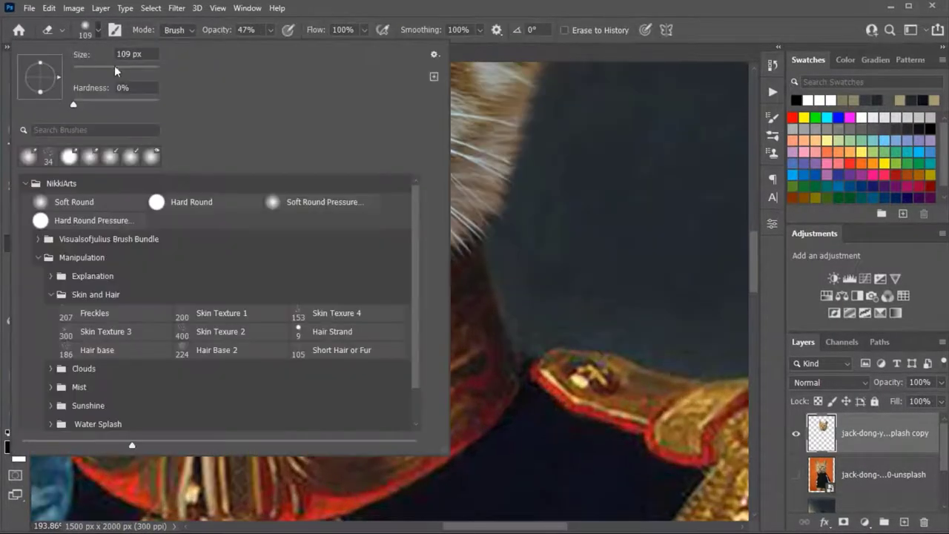
drag(114, 67, 102, 66)
drag(215, 31, 219, 31)
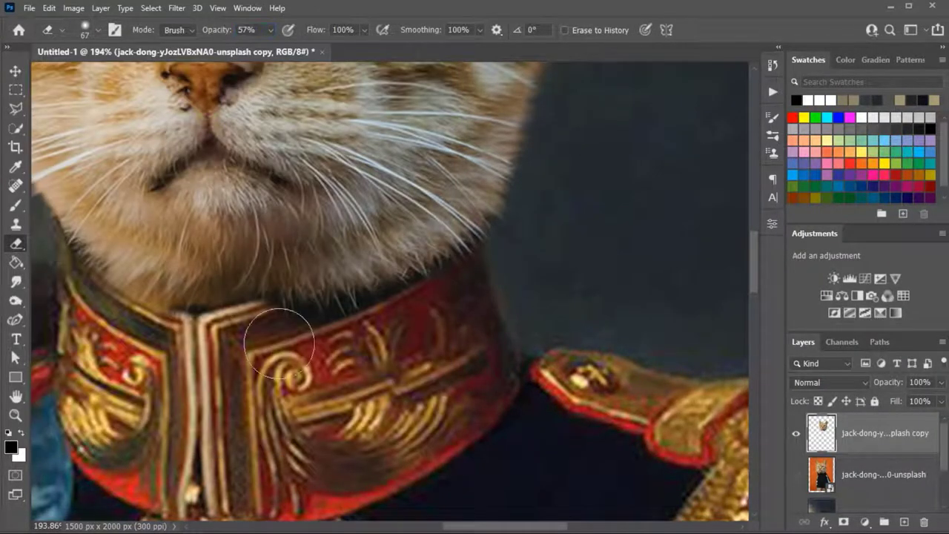
mouse_move(275, 339)
mouse_down()
mouse_move(466, 318)
mouse_move(483, 284)
mouse_move(388, 325)
mouse_move(328, 335)
mouse_move(413, 311)
mouse_move(344, 322)
mouse_move(450, 282)
mouse_move(361, 334)
mouse_move(496, 246)
mouse_up()
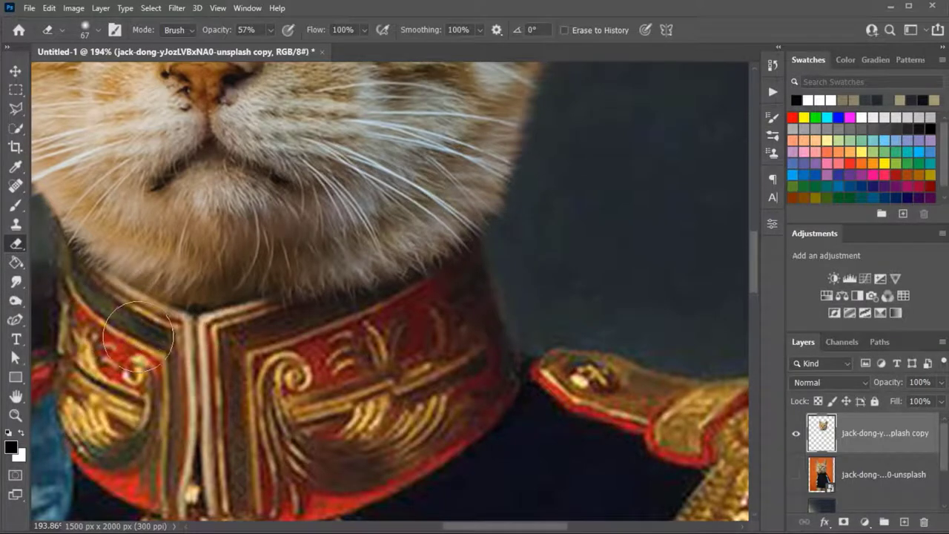
drag(118, 297, 208, 359)
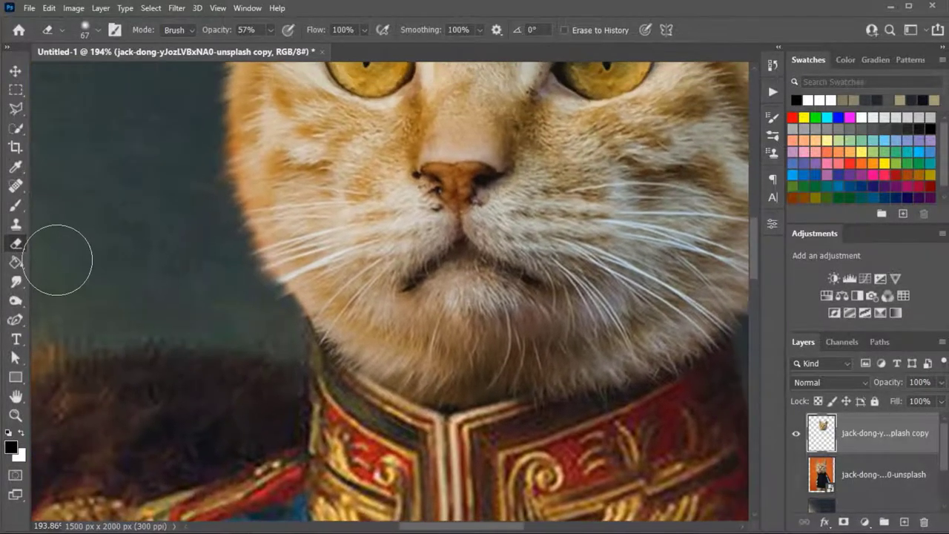
Smudge the chin fur into the red collar, then fit the whole portrait in the window.
click(13, 280)
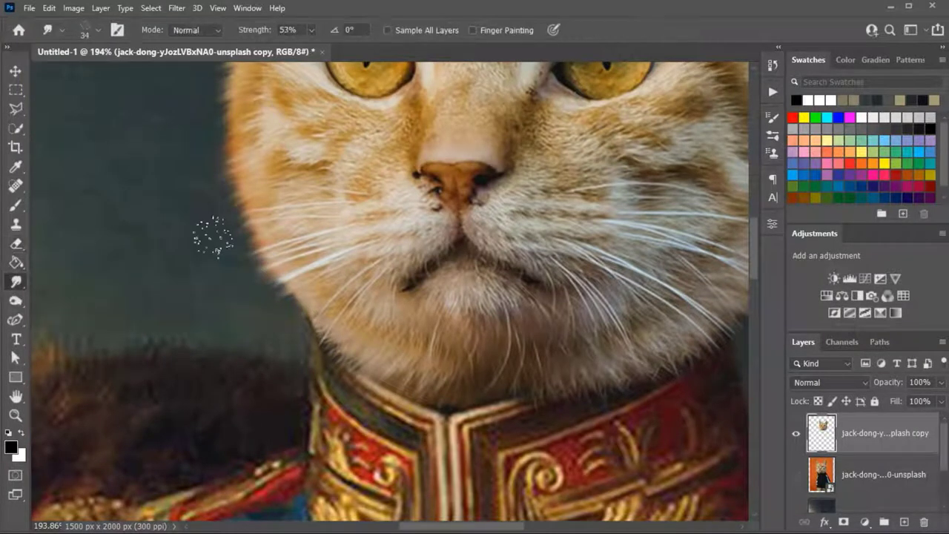
scroll(326, 323, down, 2)
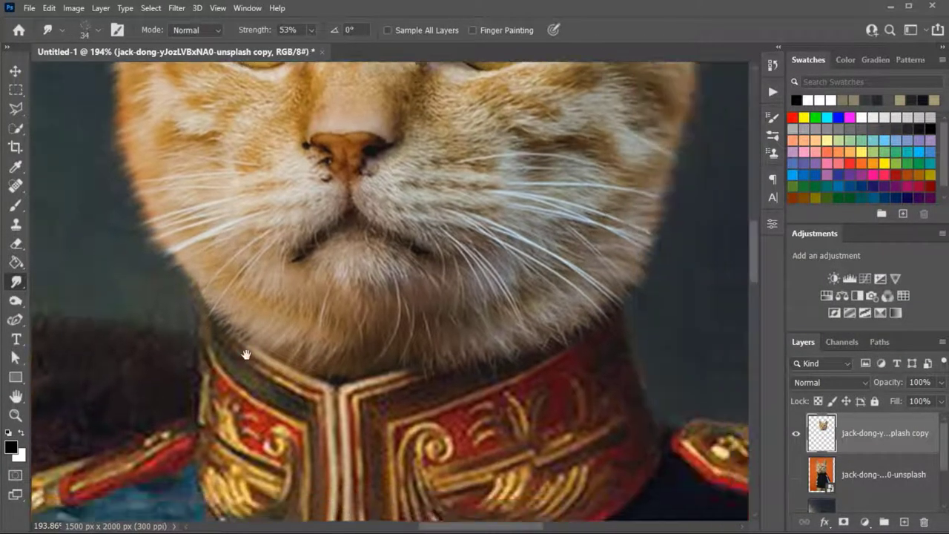
scroll(297, 319, right, 5)
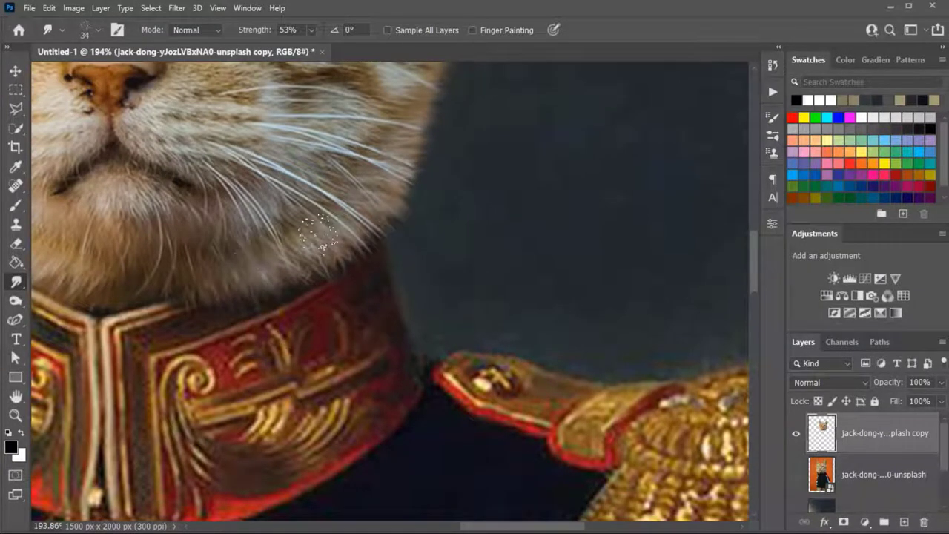
scroll(379, 226, up, 4)
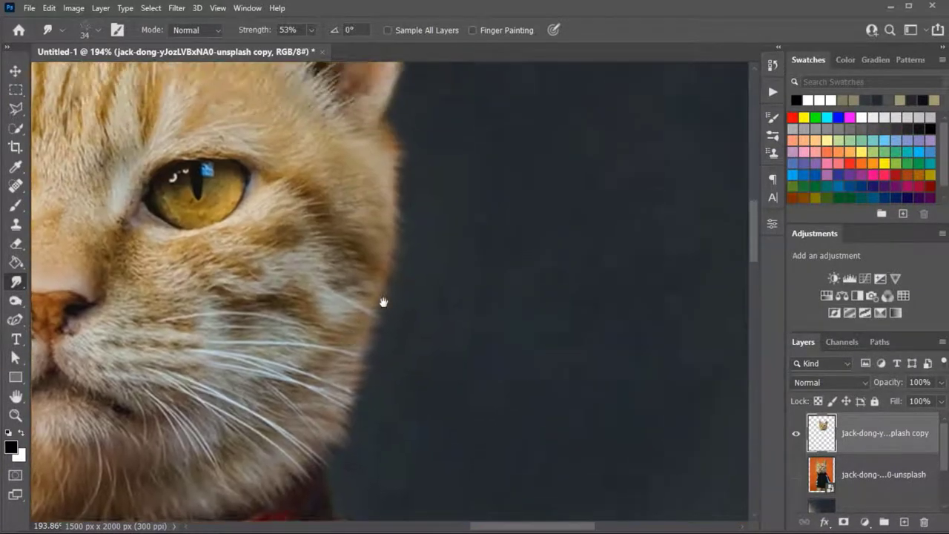
key(ctrl+0)
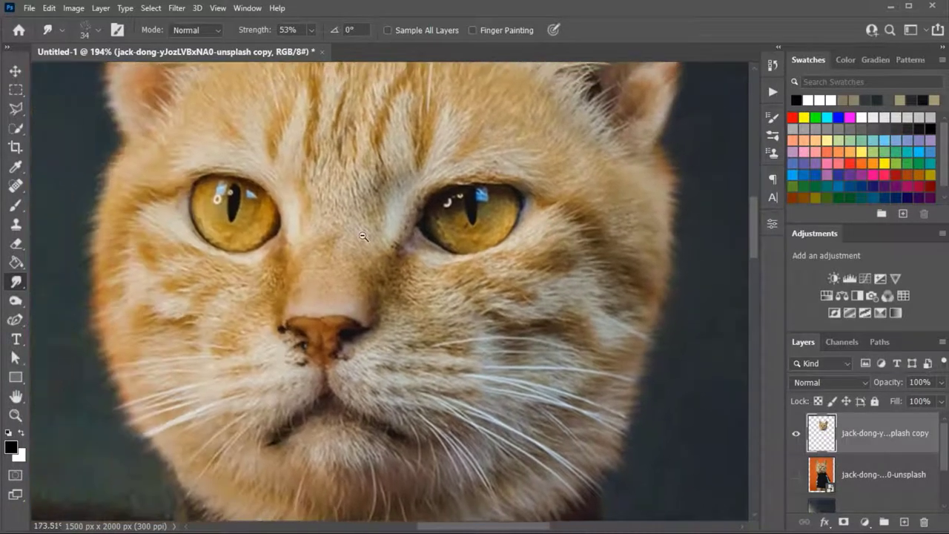
scroll(428, 255, up, 5)
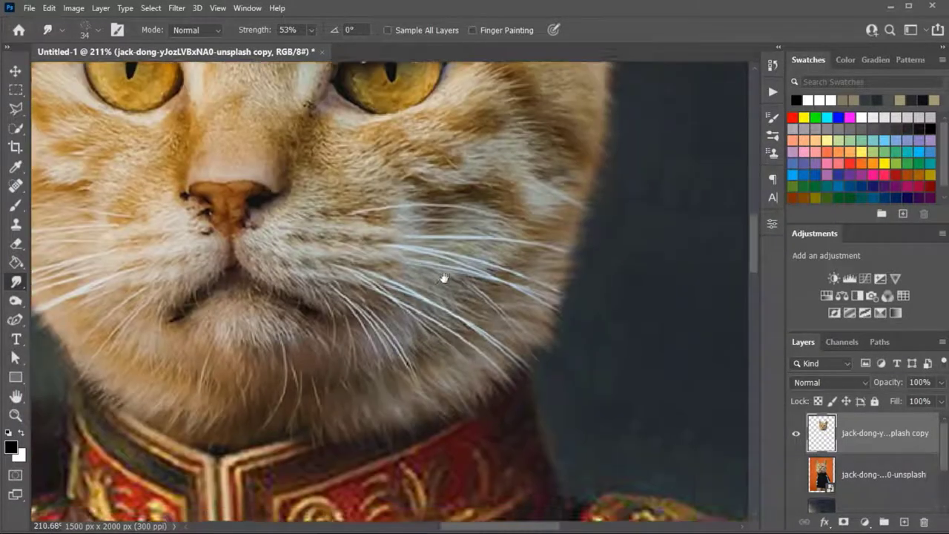
scroll(471, 312, down, 5)
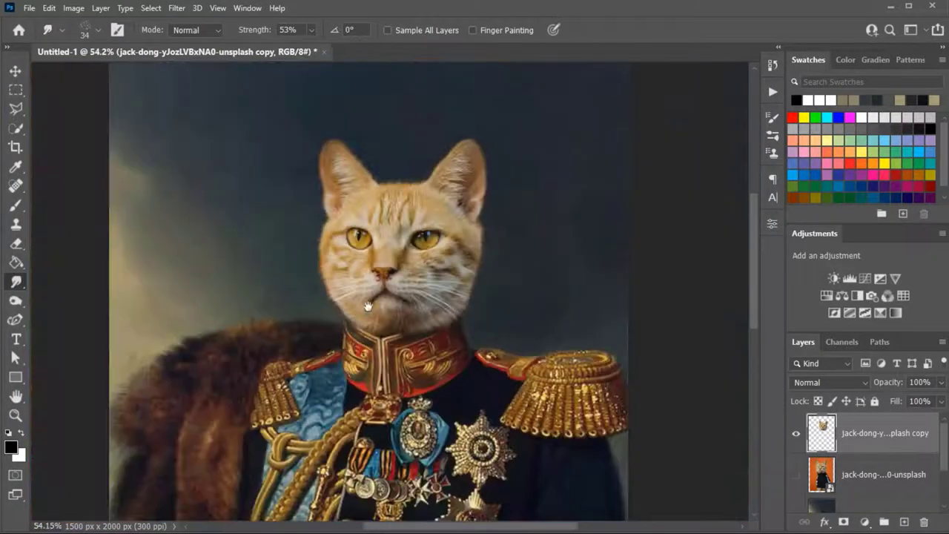
Convert the cat layer to a Smart Object and apply Oil Paint with Stylization 2.2, Cleanliness 1.6.
right_click(853, 440)
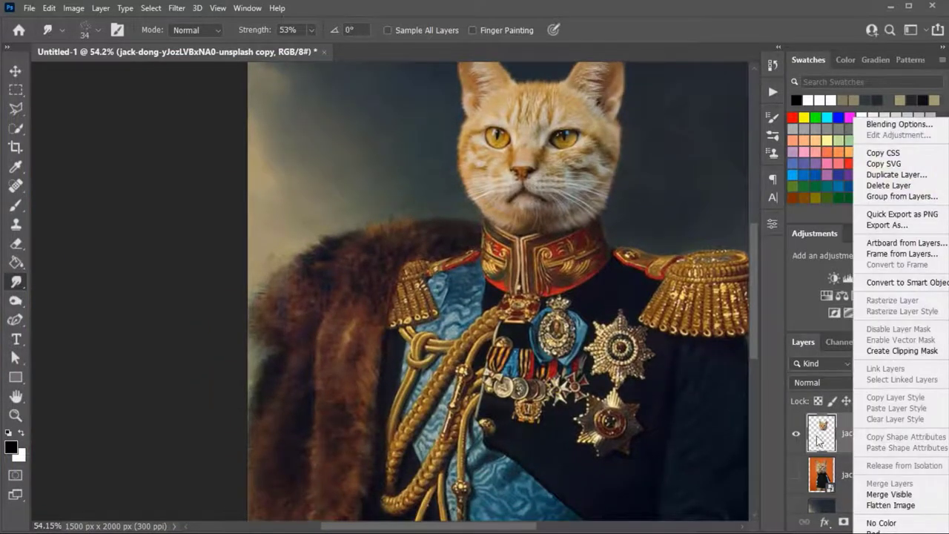
click(877, 277)
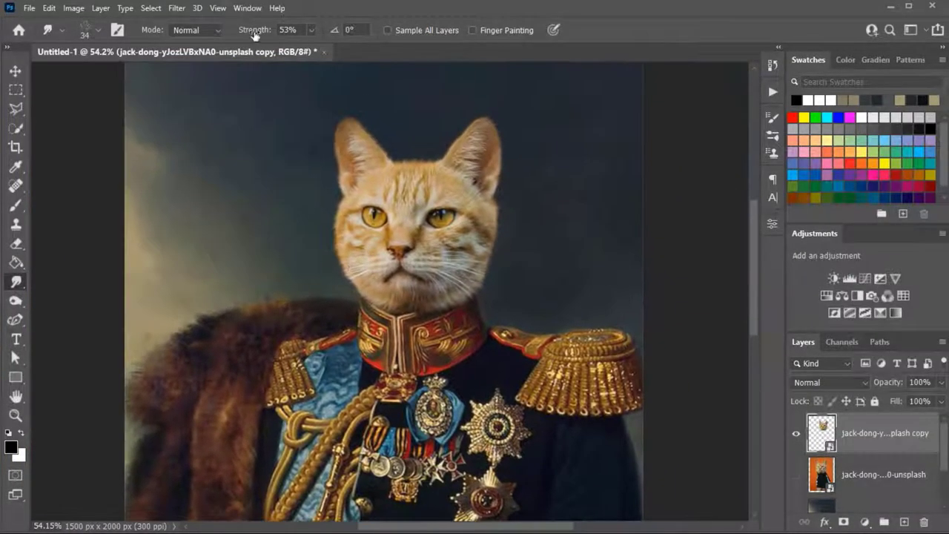
click(177, 8)
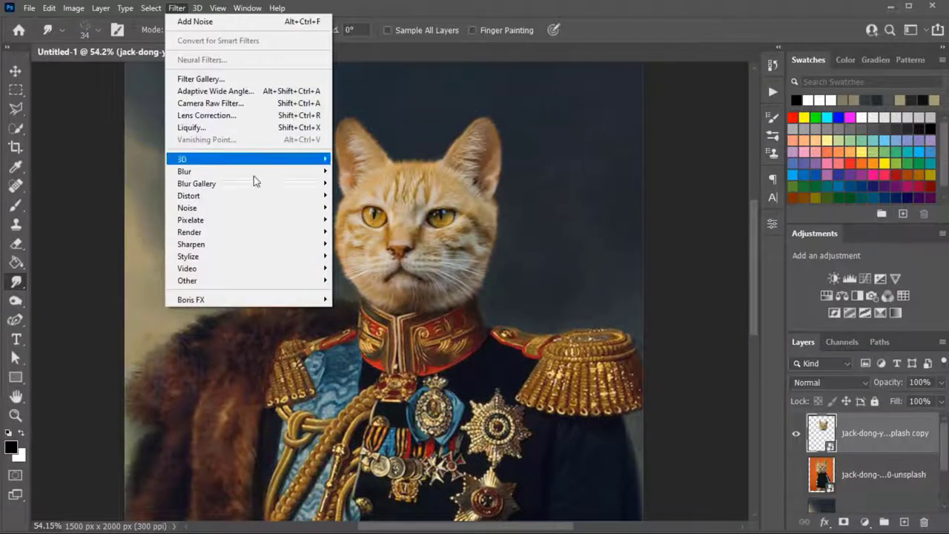
click(354, 304)
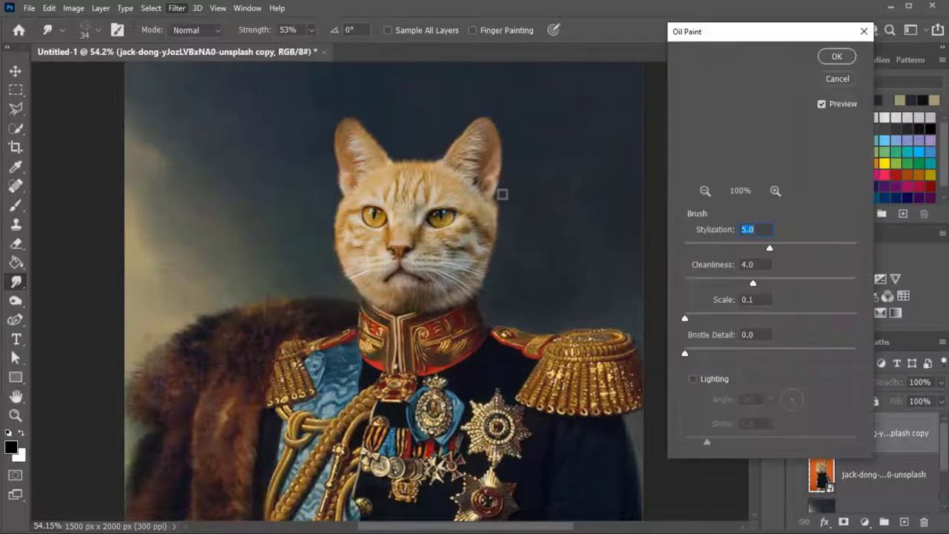
scroll(424, 195, up, 5)
text(3)
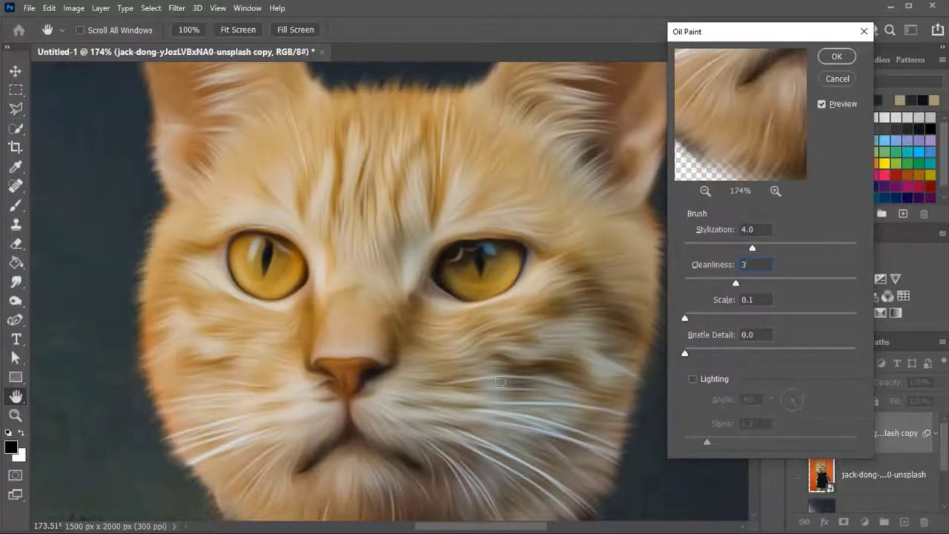
click(824, 249)
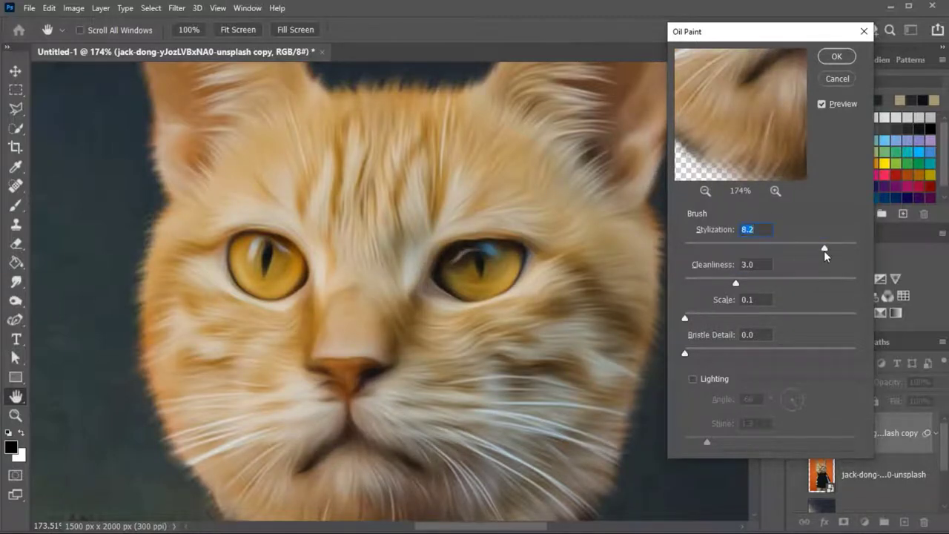
click(725, 281)
click(744, 249)
drag(734, 249, 721, 250)
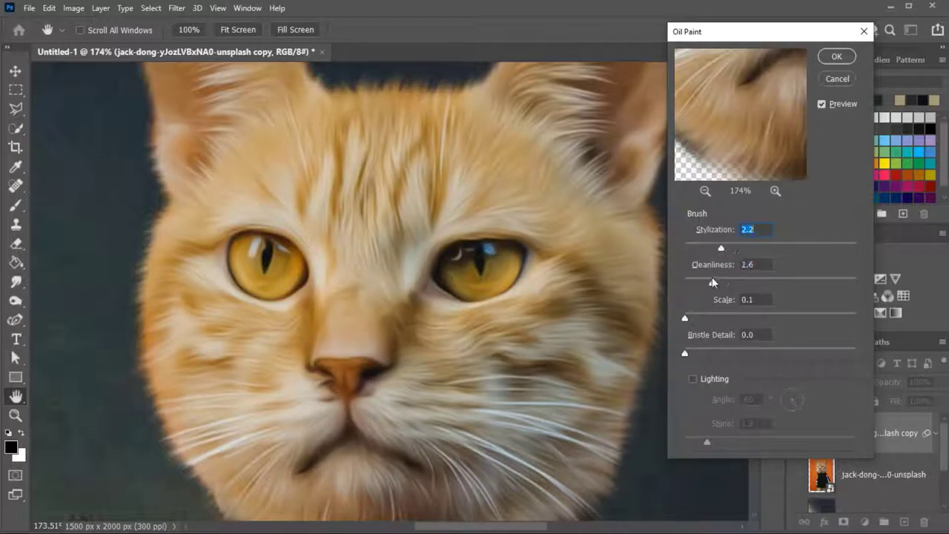
click(711, 281)
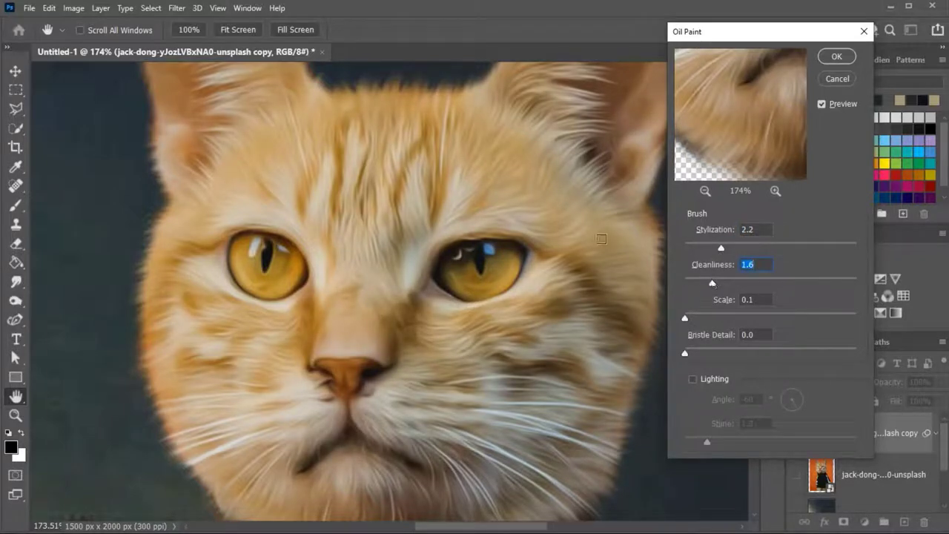
click(831, 56)
scroll(489, 241, down, 5)
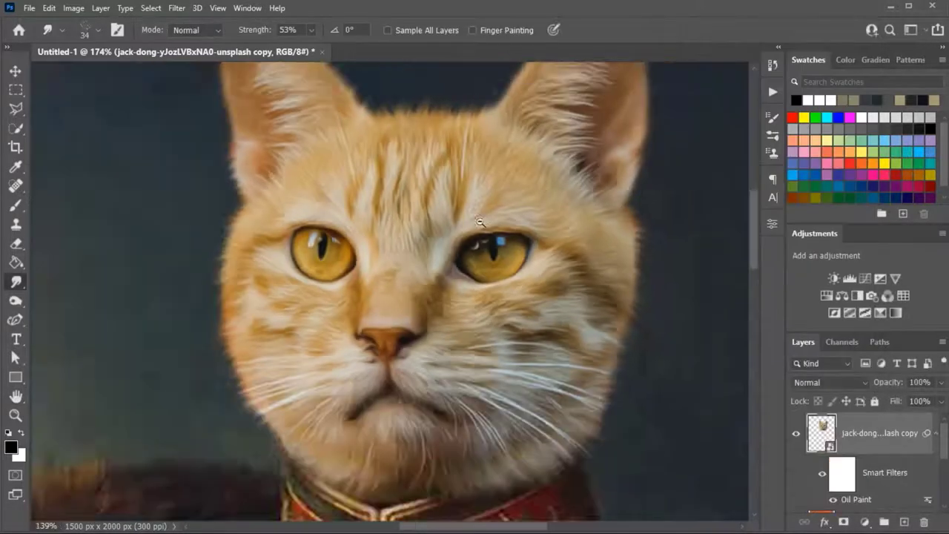
Add a Gaussian Add Noise smart filter of about 7% to the cat head.
click(177, 8)
mouse_move(189, 257)
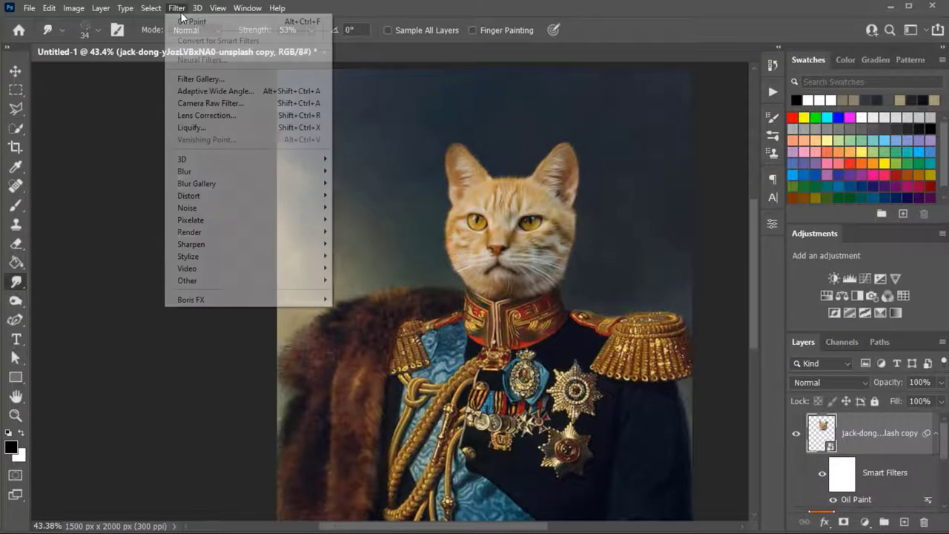
key(Escape)
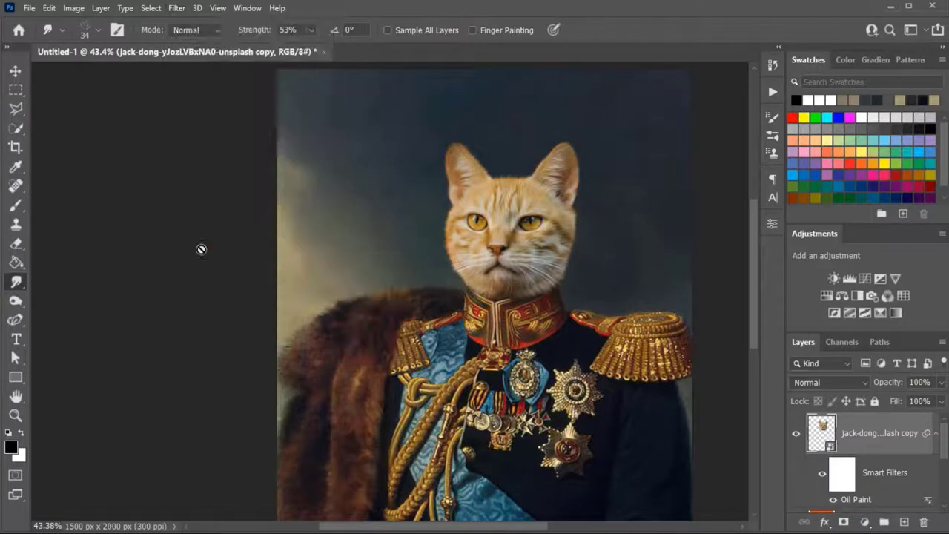
click(177, 8)
click(389, 206)
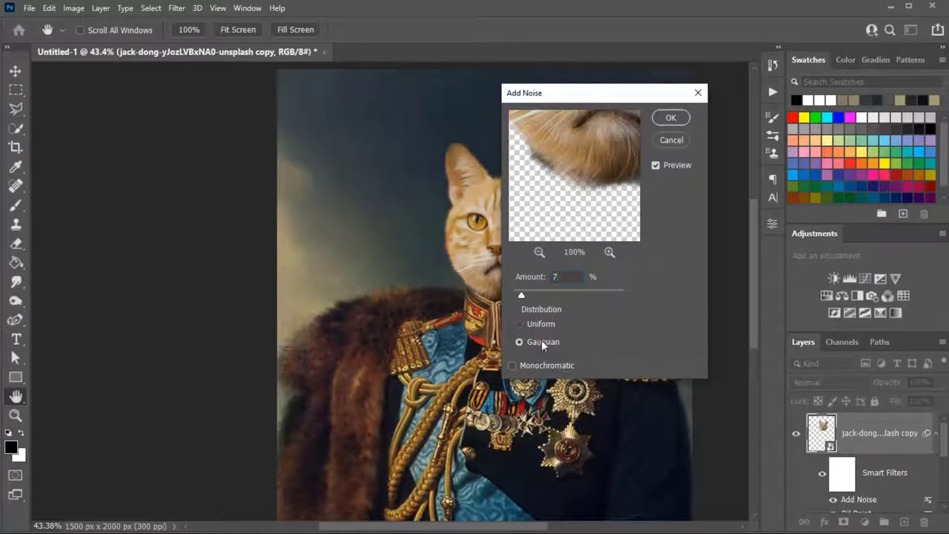
click(678, 120)
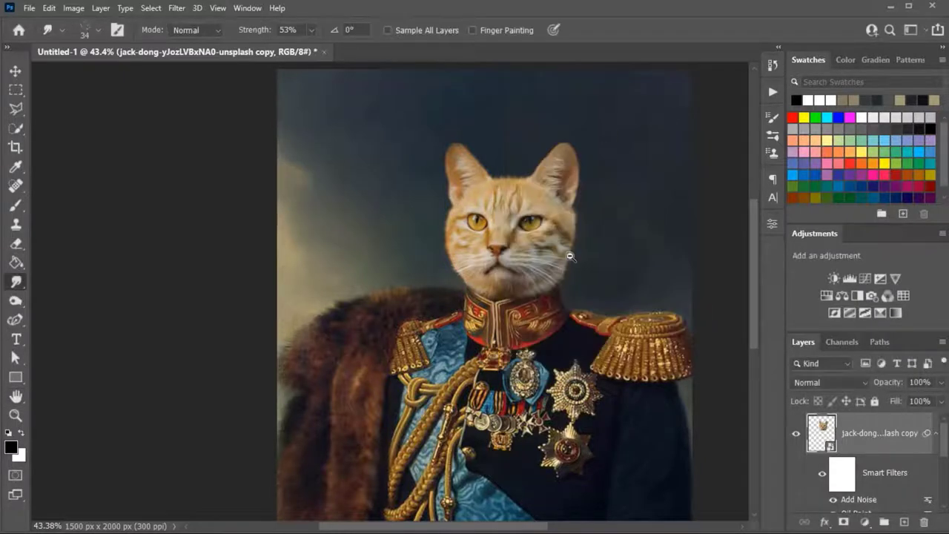
Add a Color Balance adjustment shifting the cat's midtones to Cyan −15.
scroll(504, 230, up, 5)
scroll(633, 274, down, 5)
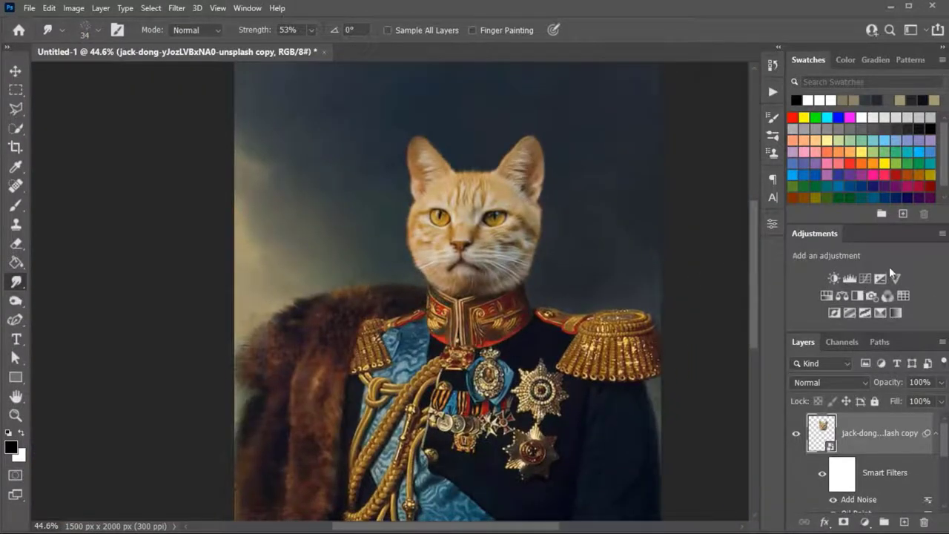
click(836, 296)
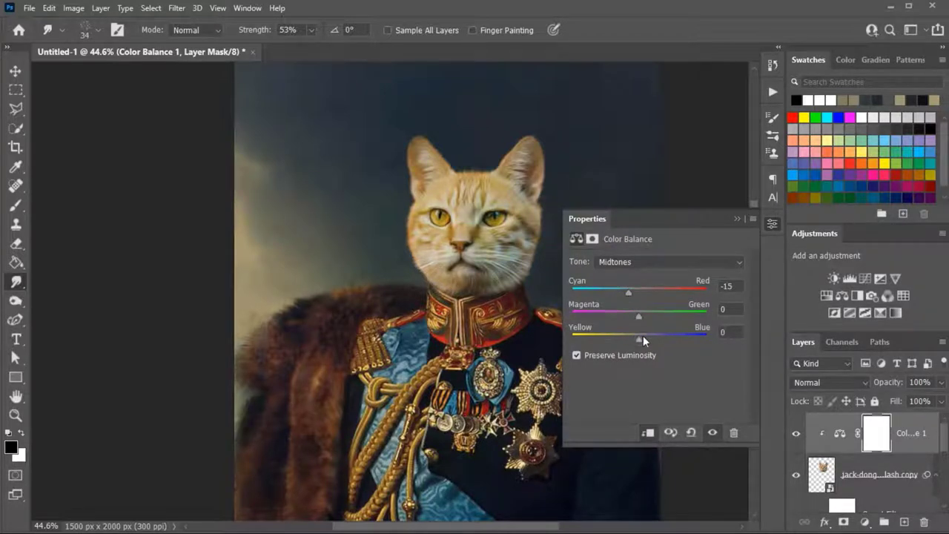
drag(640, 336, 649, 336)
click(738, 218)
Add a clipped Brightness/Contrast adjustment darkening the cat to Brightness about −56.
click(834, 279)
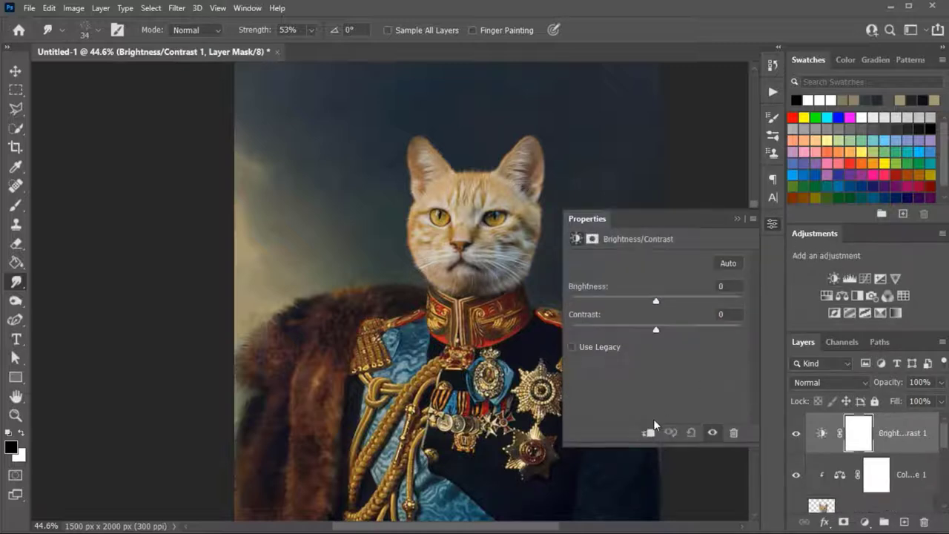
drag(623, 290, 625, 316)
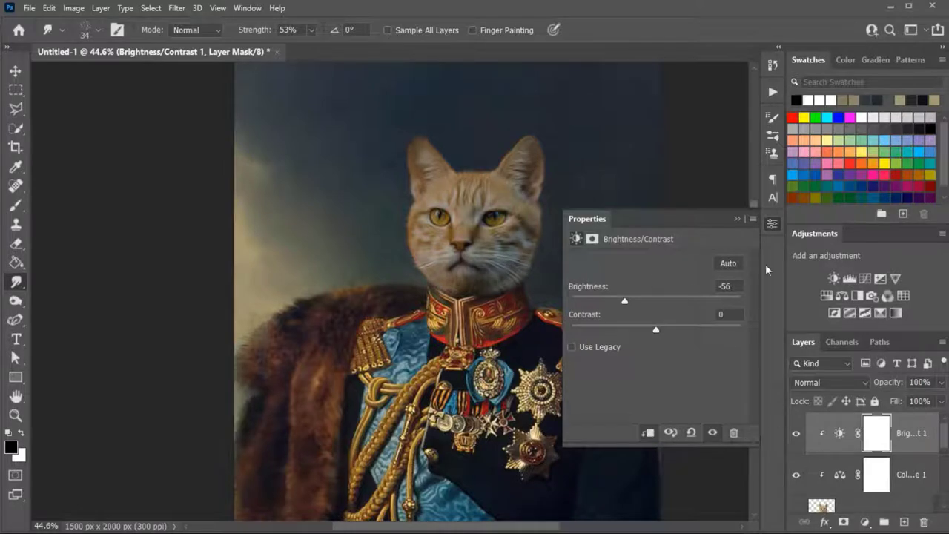
click(741, 218)
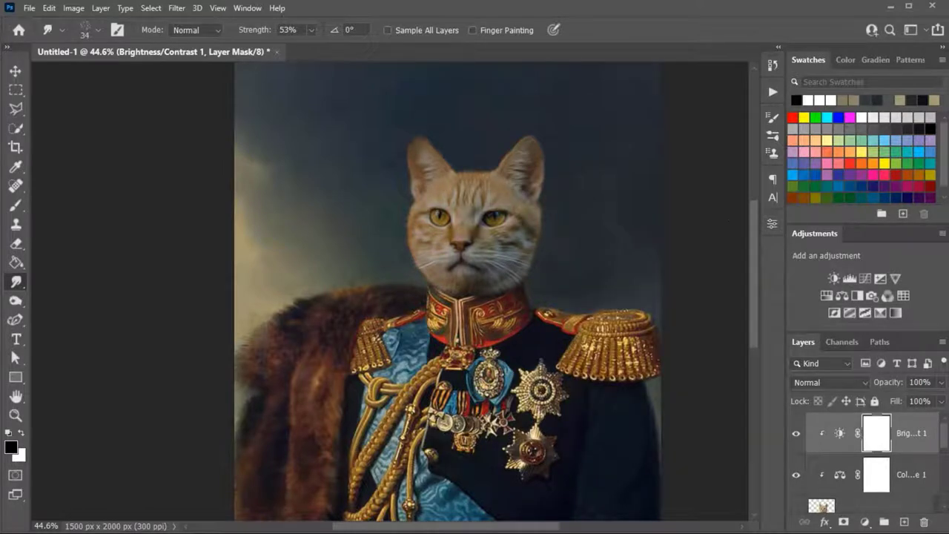
key(b)
click(98, 30)
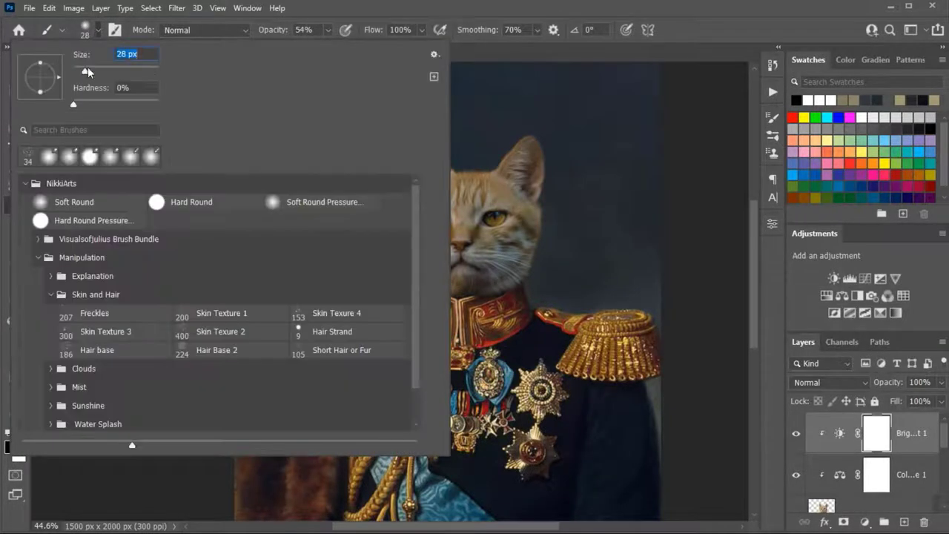
Paint black over both cat eyes on the Brightness/Contrast mask with a 155 px Soft Round brush.
double_click(80, 207)
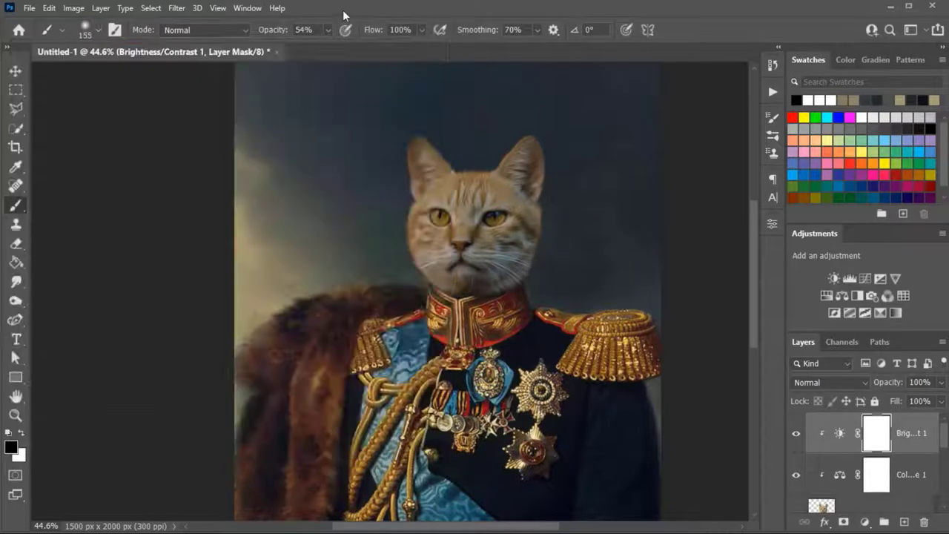
scroll(451, 173, up, 5)
click(383, 289)
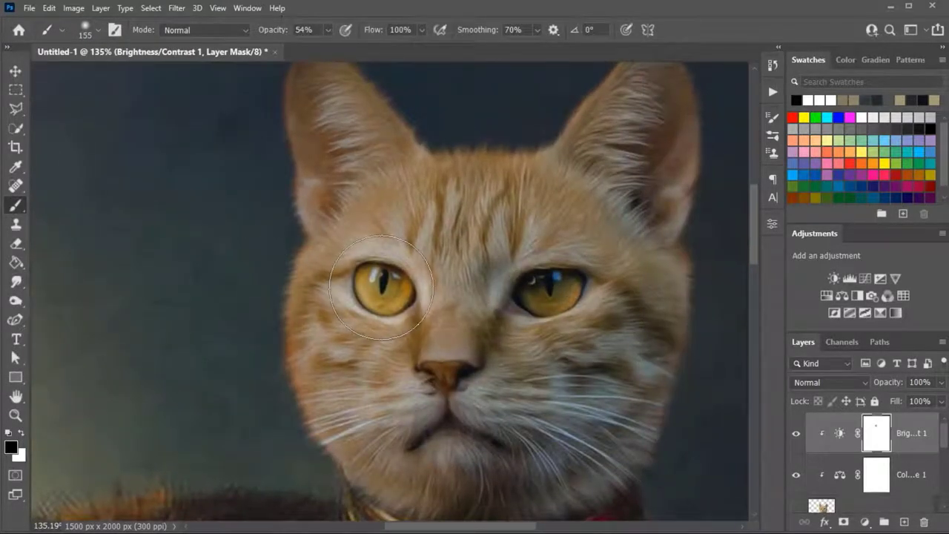
click(549, 291)
scroll(549, 291, down, 6)
scroll(393, 229, up, 6)
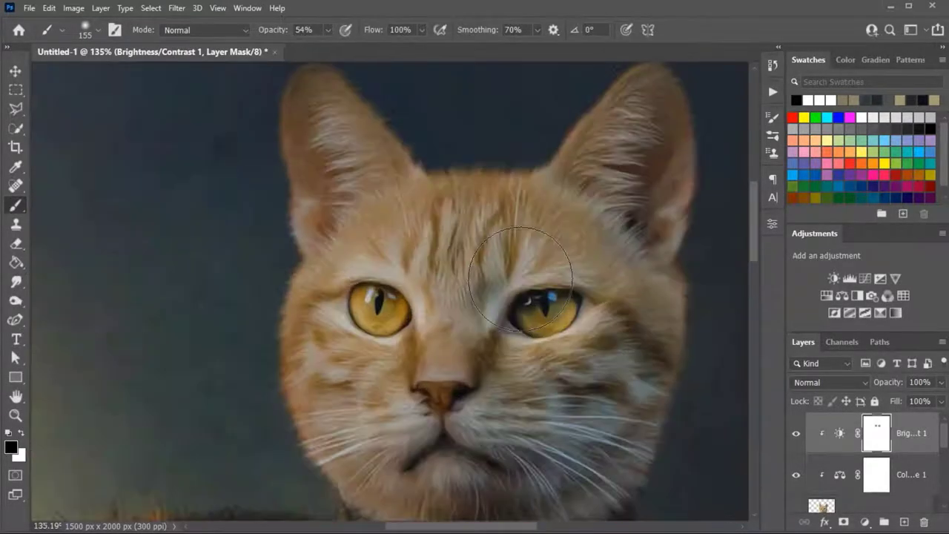
Return to the brush, swap to white, and toggle the Brightness/Contrast layer to compare.
key(c)
click(16, 205)
key(x)
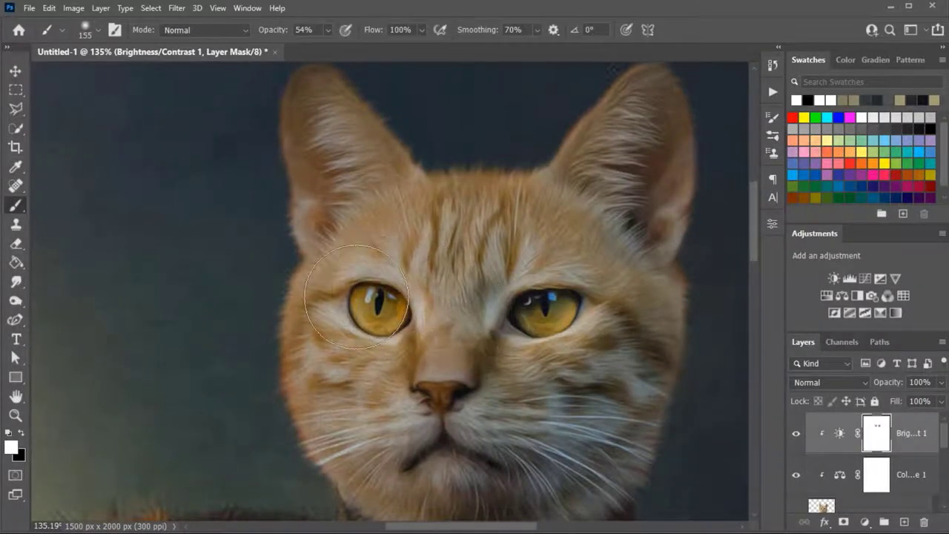
scroll(350, 297, down, 3)
scroll(349, 297, down, 2)
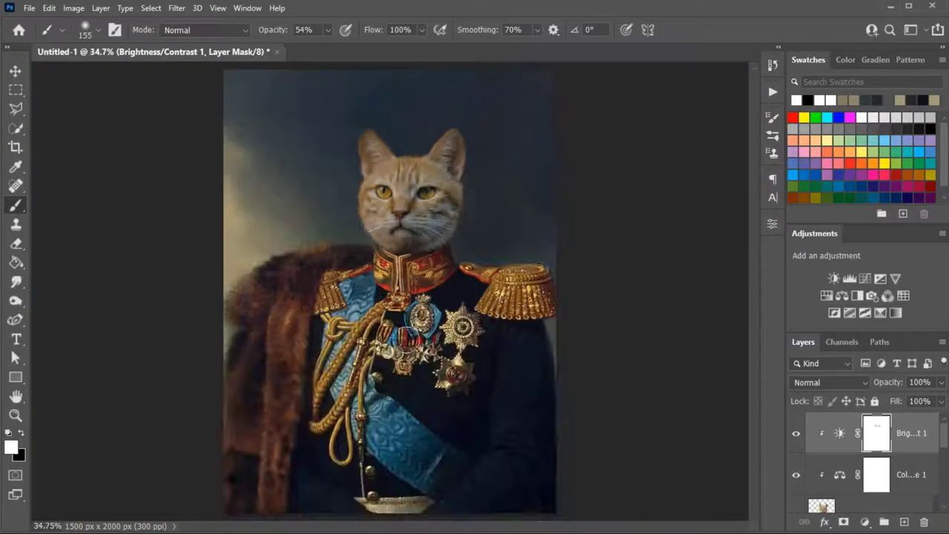
click(796, 432)
Add a clipped Curves adjustment with its upper point nudged to darken slightly.
click(866, 278)
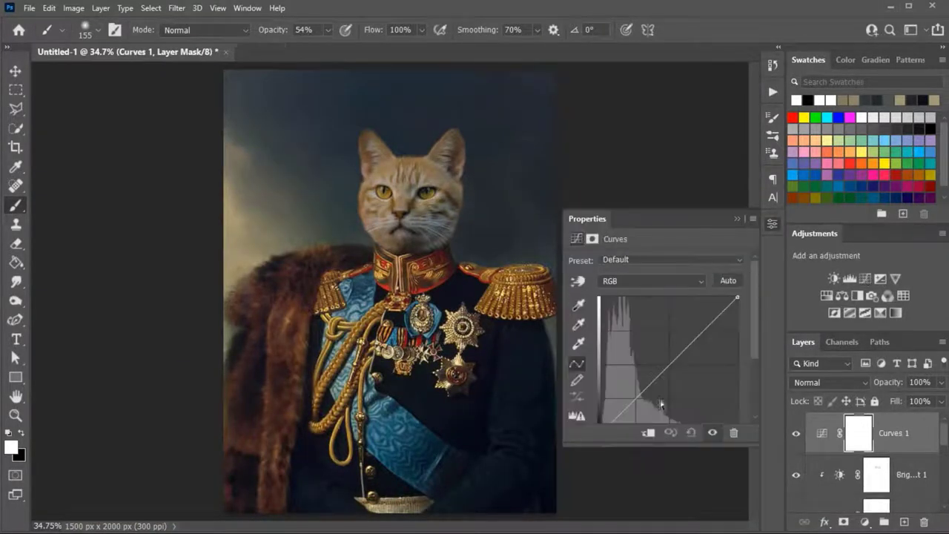
click(648, 432)
drag(700, 330, 703, 330)
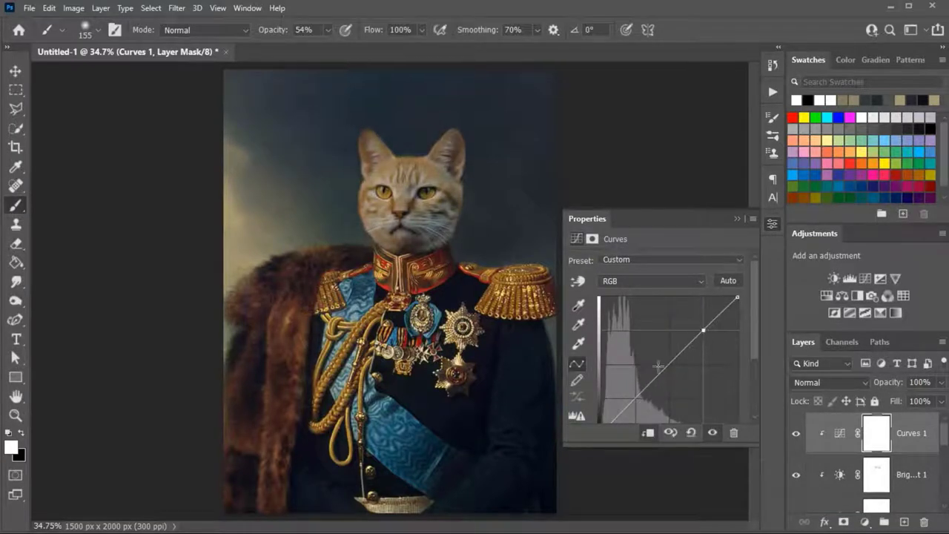
drag(703, 330, 709, 331)
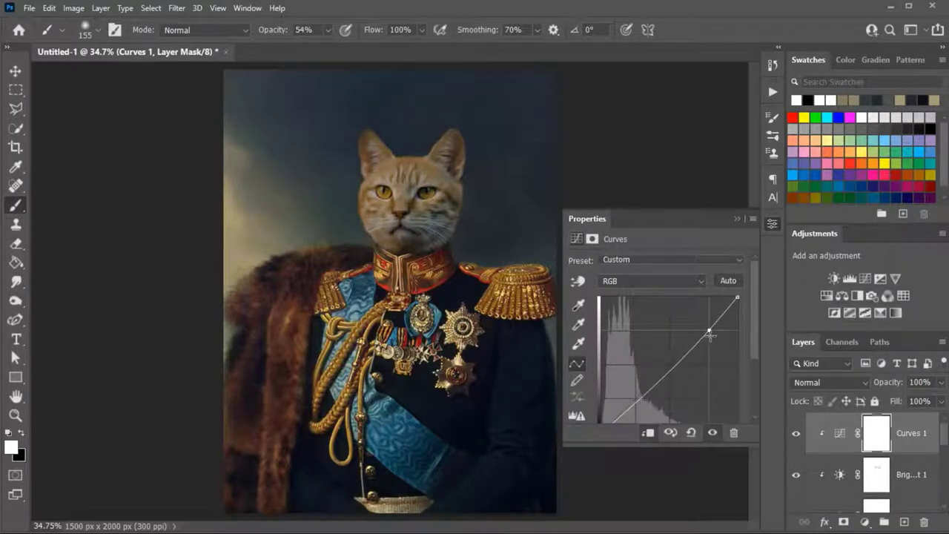
click(772, 224)
click(796, 433)
click(796, 434)
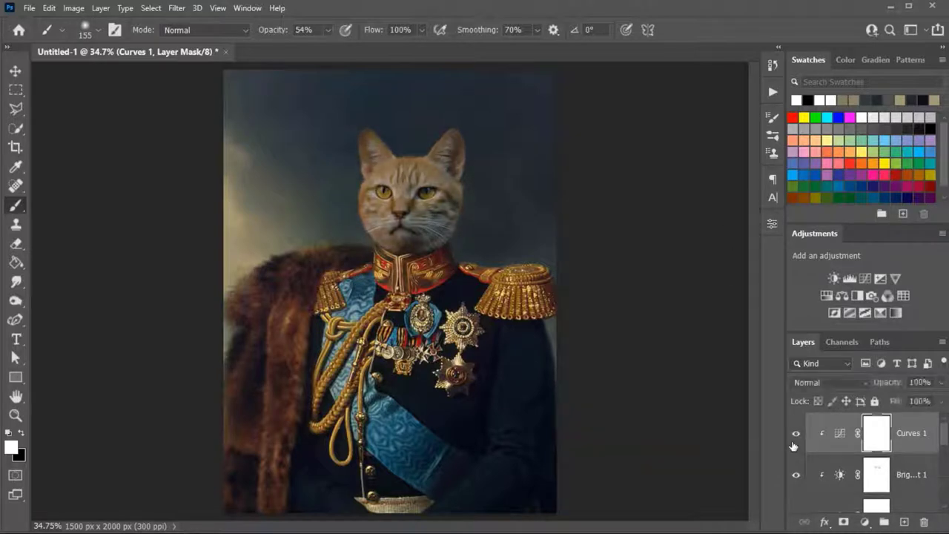
Mask Curves 1 off the cat's face with a black brush of about 264 px.
scroll(538, 275, up, 5)
scroll(604, 233, up, 3)
scroll(532, 239, down, 6)
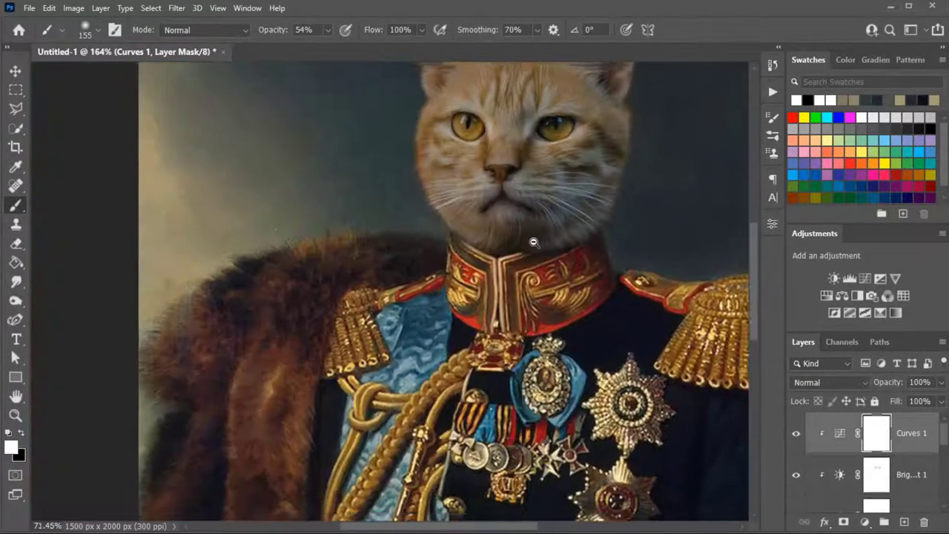
scroll(621, 202, down, 2)
drag(556, 216, 517, 250)
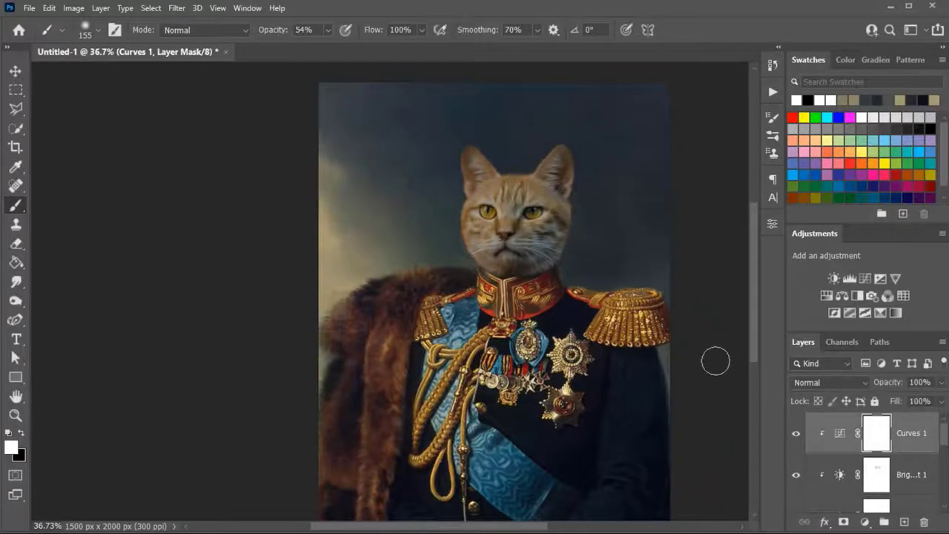
scroll(598, 185, up, 1)
right_click(601, 187)
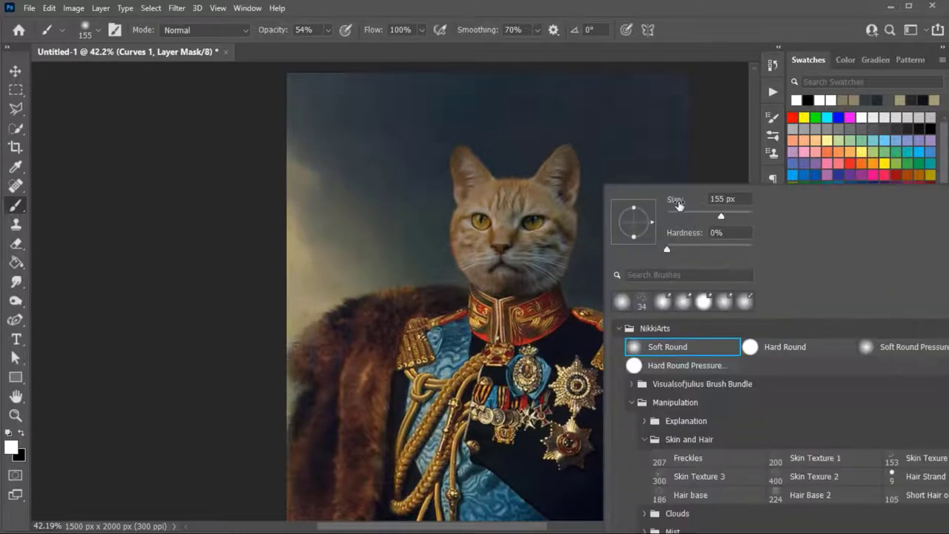
drag(678, 205, 723, 204)
key(Return)
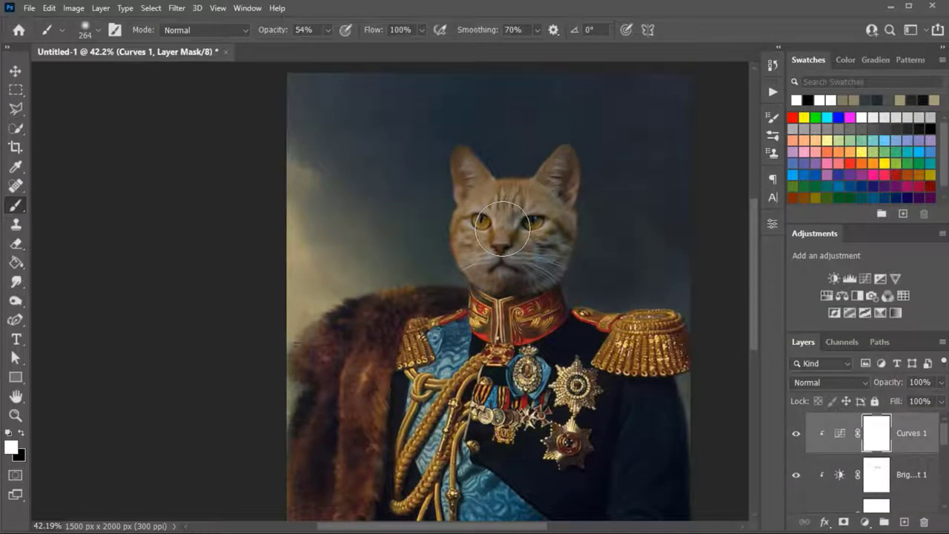
key(x)
mouse_move(503, 228)
mouse_down()
mouse_move(490, 259)
mouse_move(519, 238)
mouse_move(508, 265)
mouse_move(479, 152)
mouse_move(524, 205)
mouse_move(510, 254)
mouse_up()
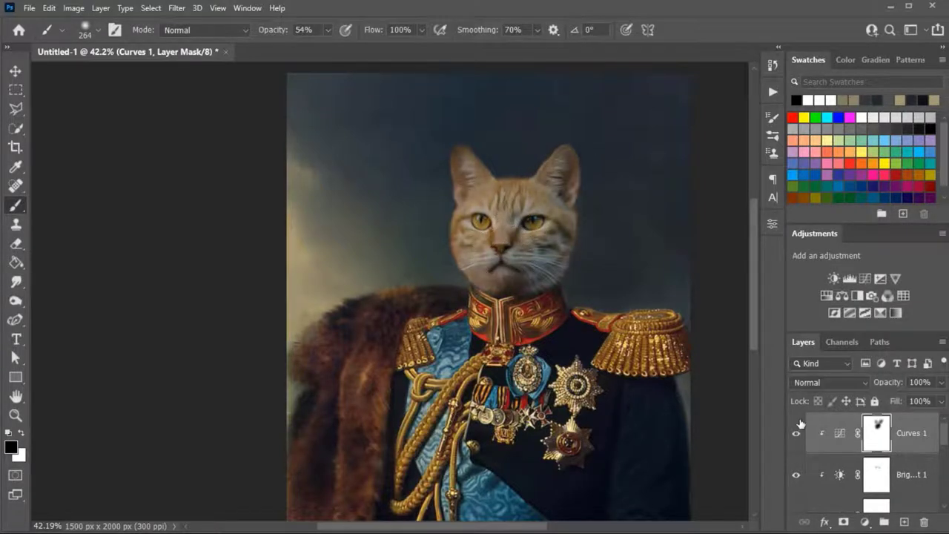
Add empty Layer 1 above Curves 1 and make brush size follow Pen Pressure.
click(904, 522)
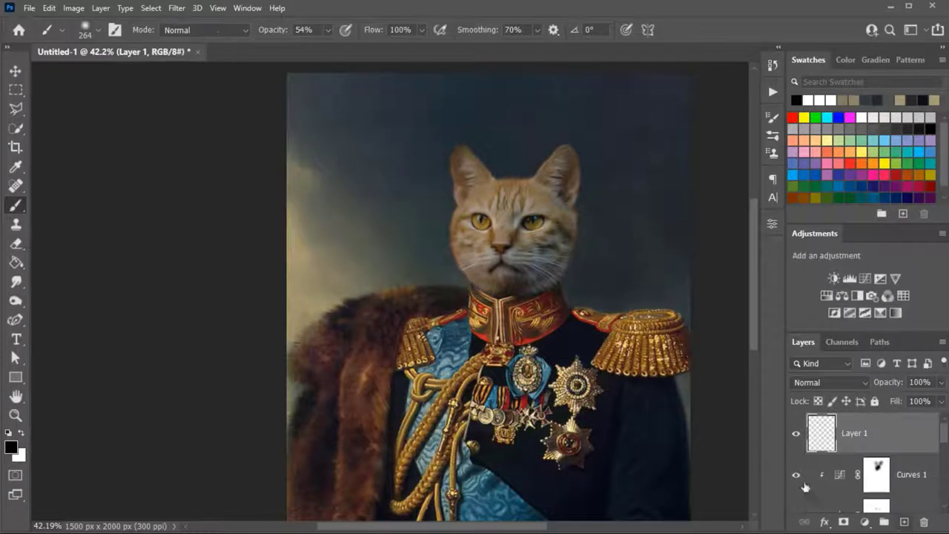
click(773, 118)
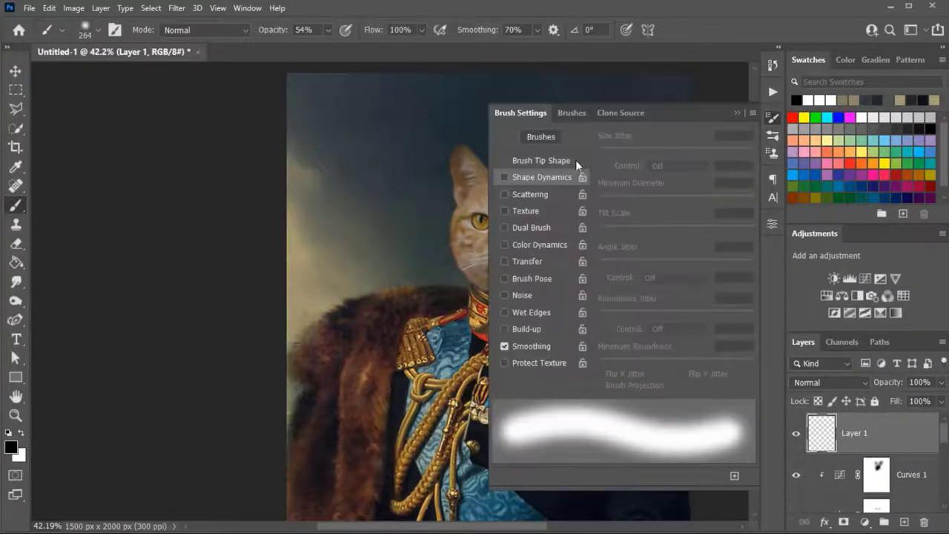
click(665, 165)
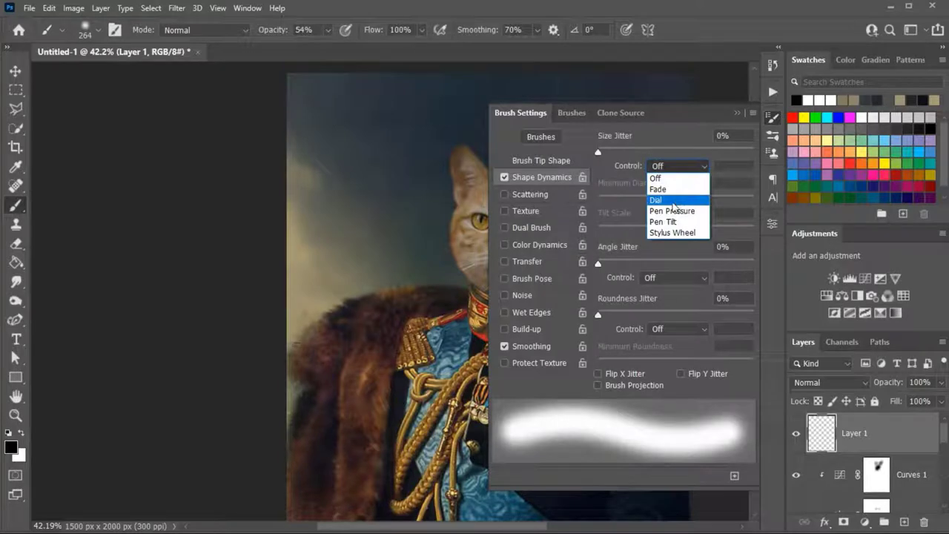
click(672, 211)
Set the brush to 3 px and make white the painting colour.
click(570, 111)
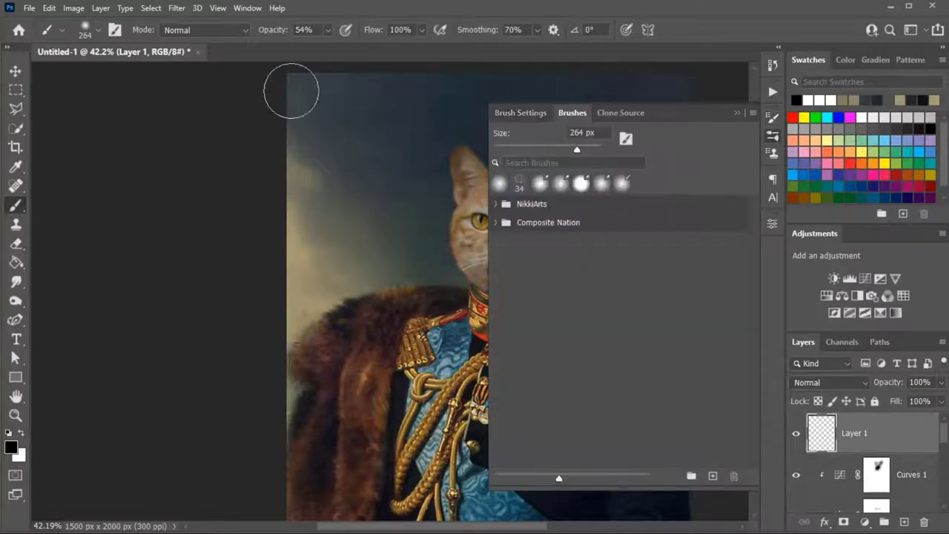
click(86, 31)
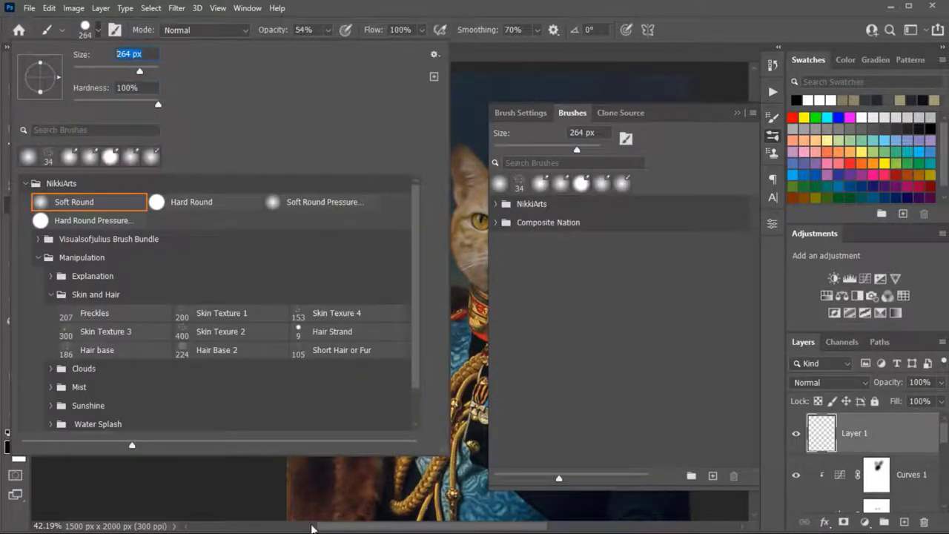
text(3)
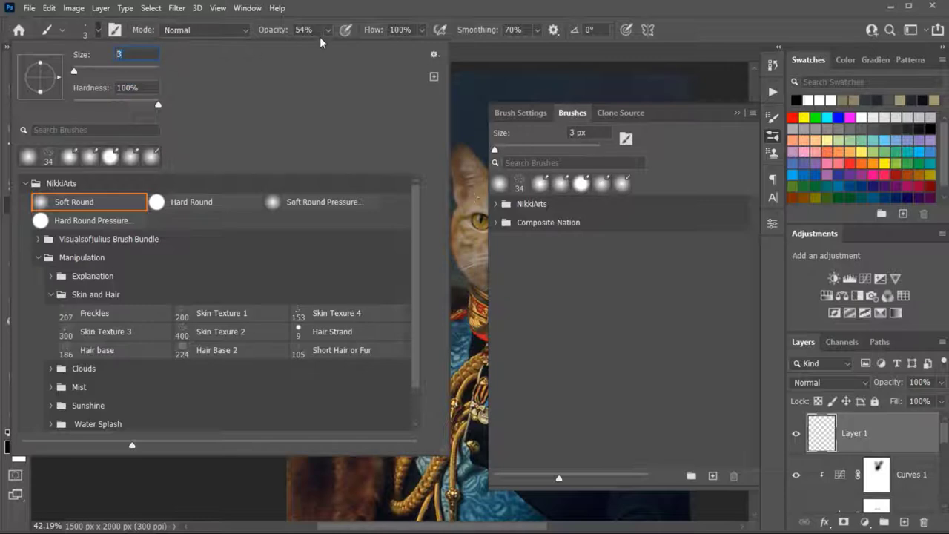
key(Return)
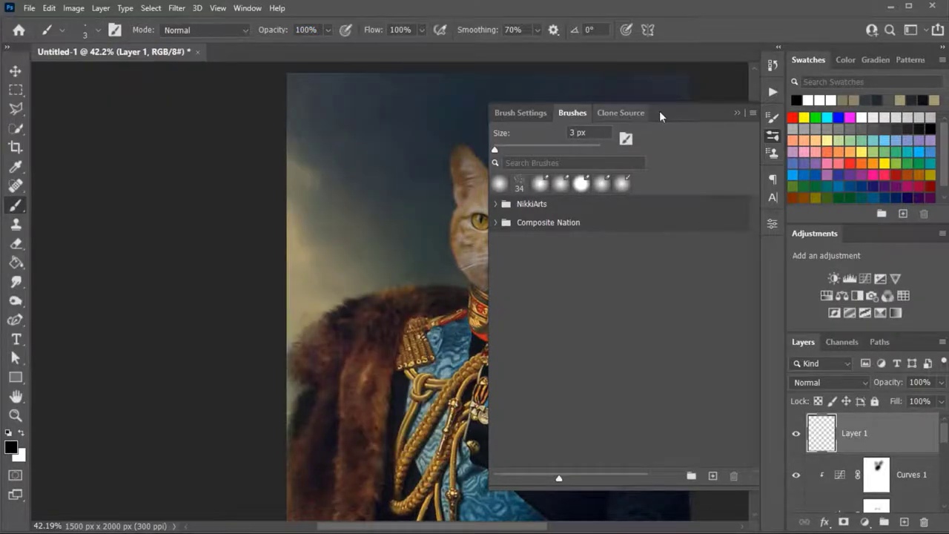
click(773, 135)
scroll(485, 206, up, 5)
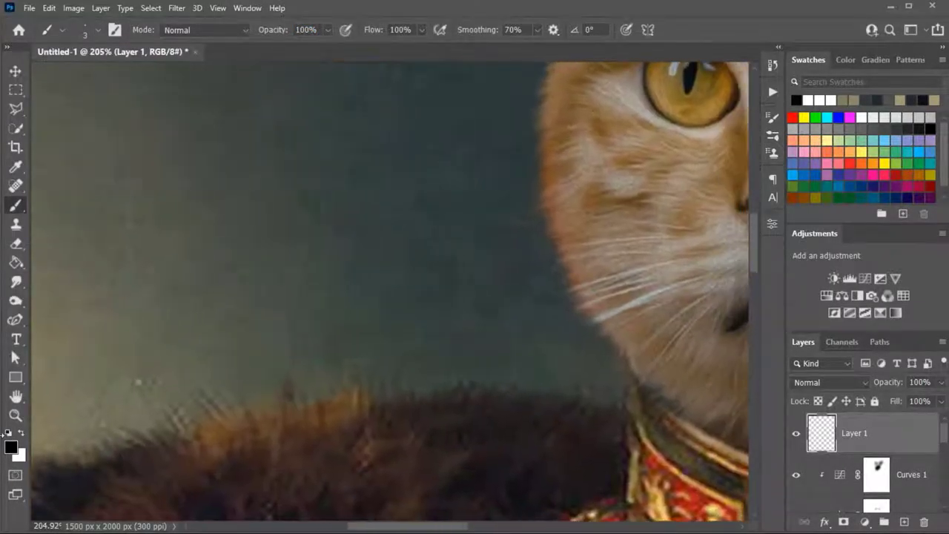
key(x)
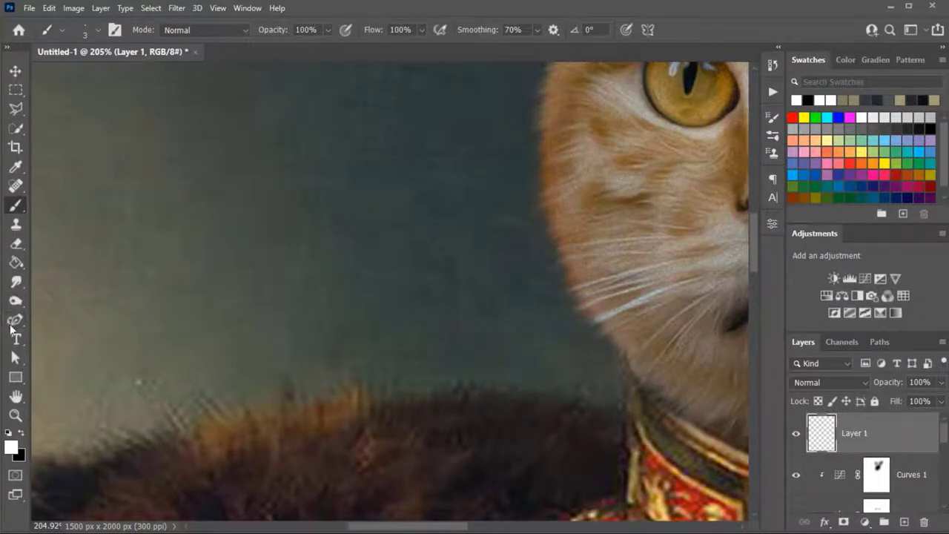
click(11, 326)
Paint the first whisker sweeping left from the muzzle by stroking a curved path with the brush.
drag(381, 190, 178, 242)
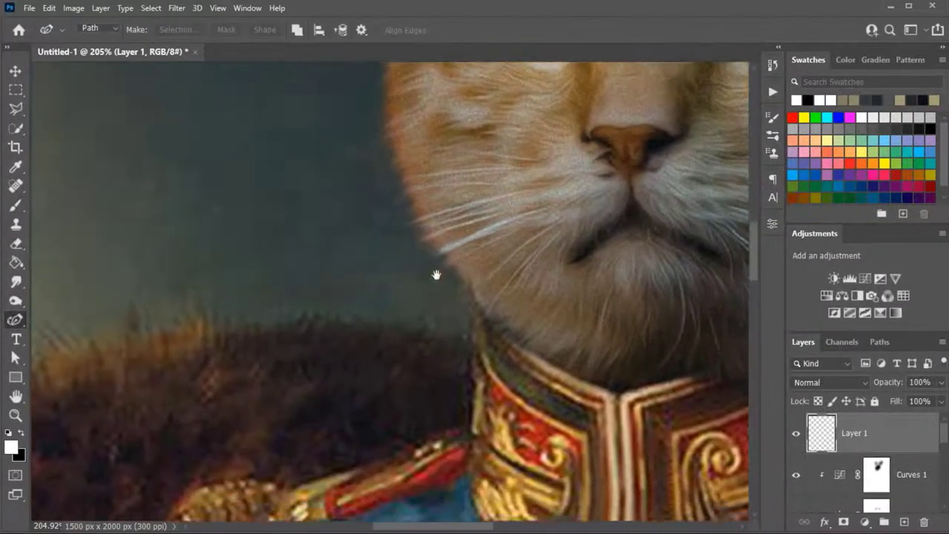
drag(436, 276, 465, 254)
click(577, 185)
click(487, 223)
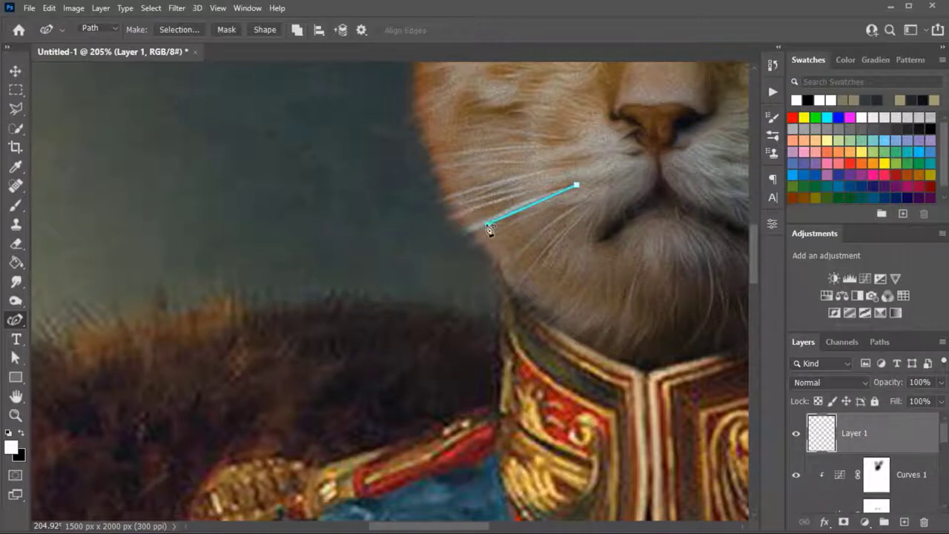
click(365, 279)
drag(281, 331, 252, 350)
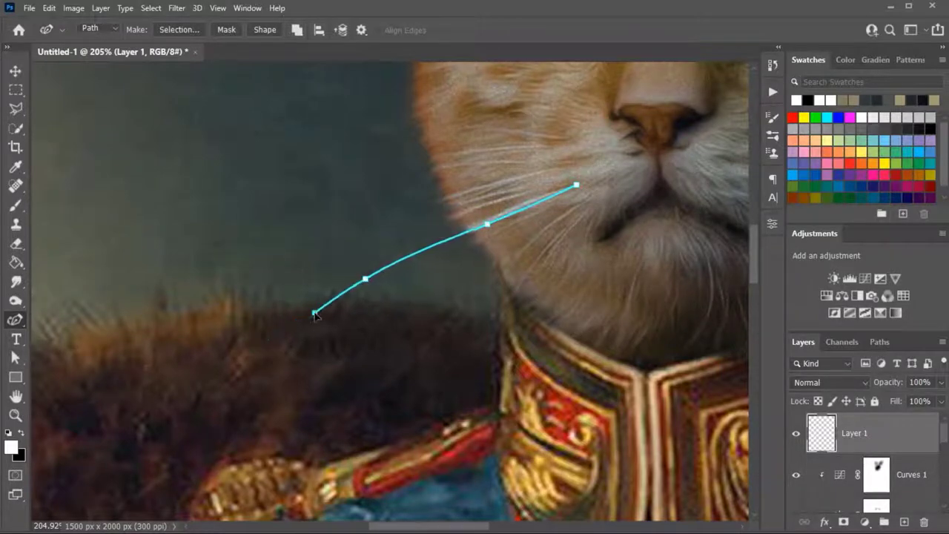
right_click(424, 197)
click(451, 285)
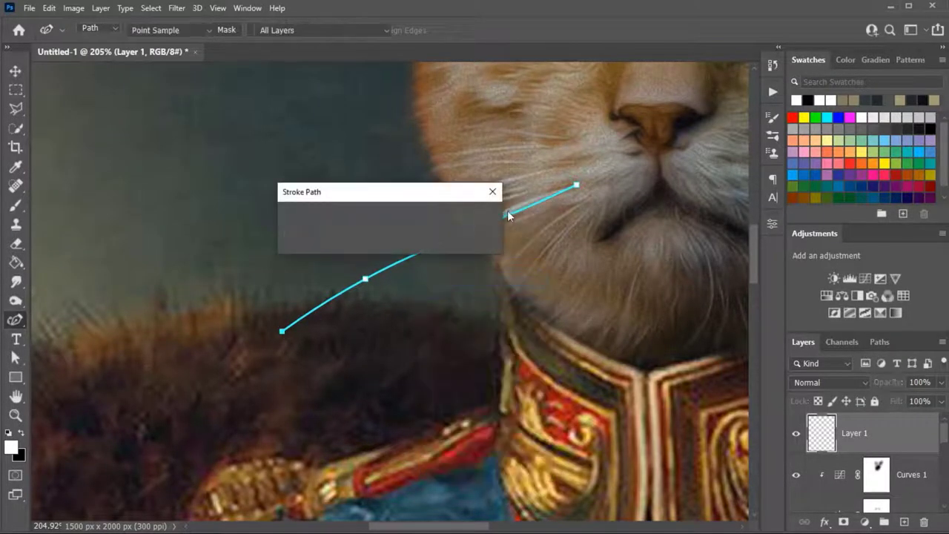
click(491, 215)
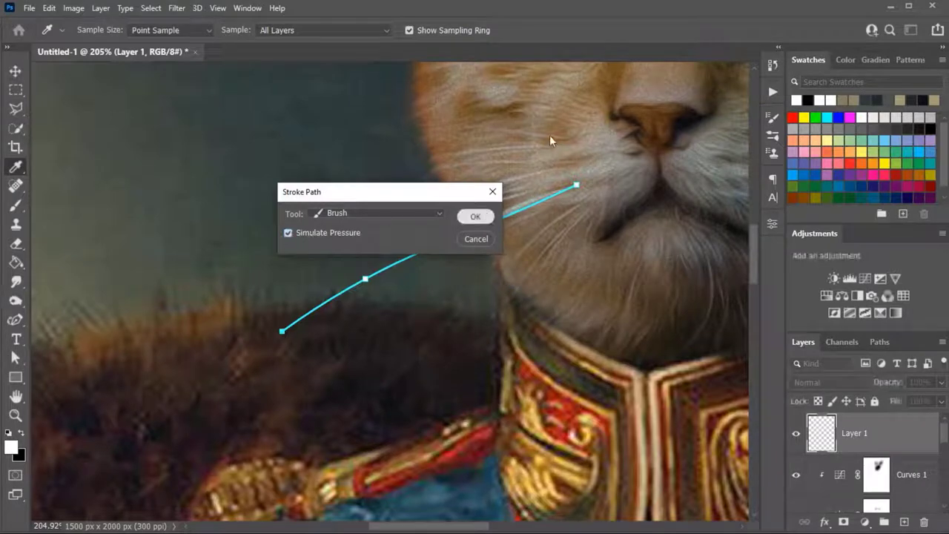
right_click(517, 142)
click(553, 159)
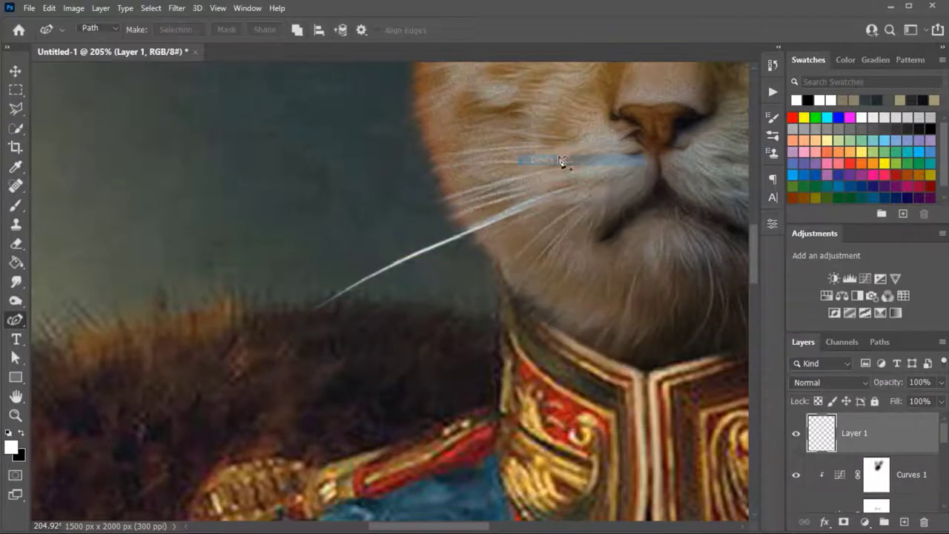
Stroke two more curved whisker paths out from the left side of the muzzle.
scroll(350, 269, up, 3)
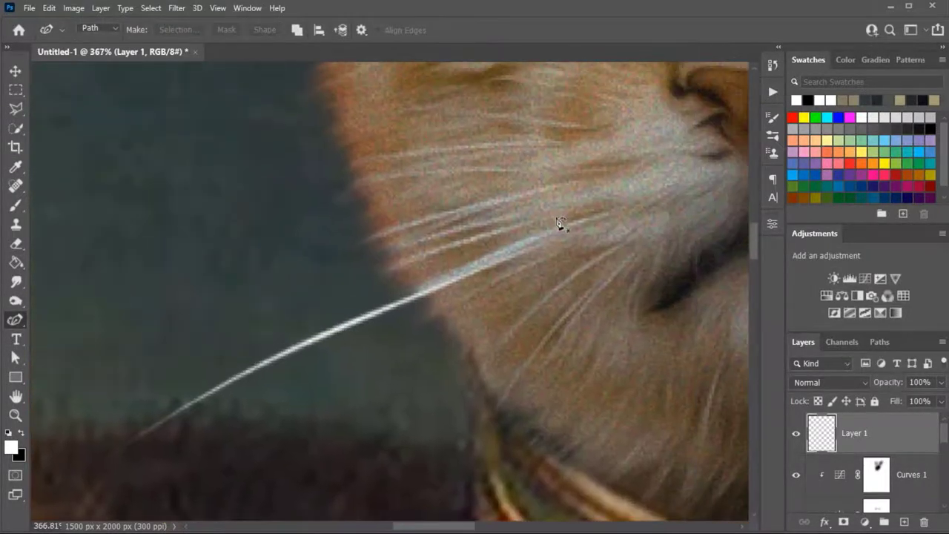
click(556, 217)
click(388, 264)
click(85, 424)
right_click(369, 217)
click(404, 307)
click(472, 214)
right_click(438, 155)
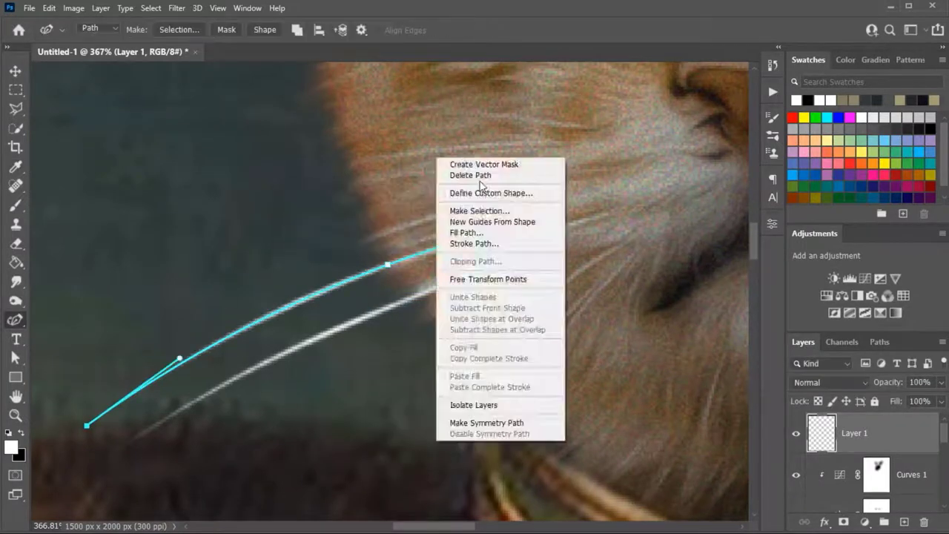
click(474, 173)
scroll(311, 303, down, 3)
click(489, 301)
click(391, 331)
click(201, 418)
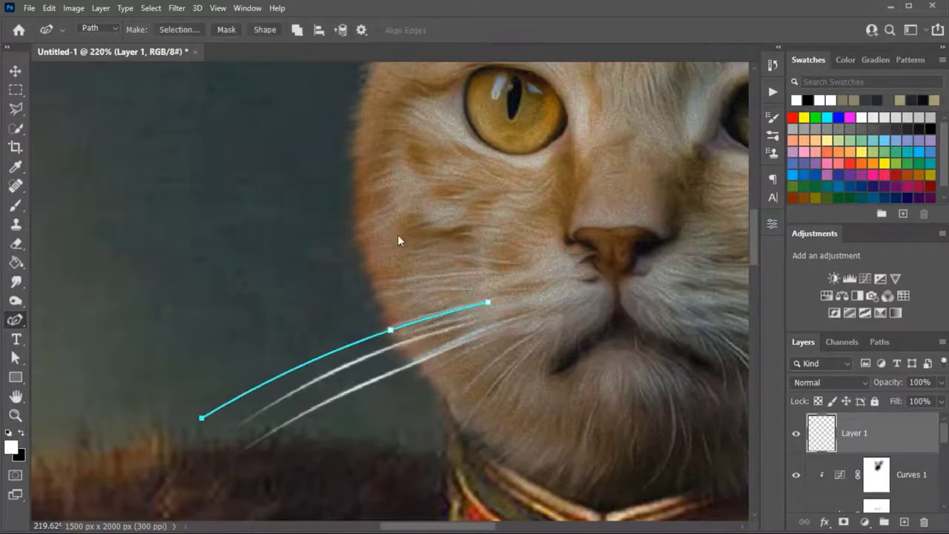
right_click(397, 235)
click(433, 325)
click(459, 218)
Add two more curved whiskers on the left cheek, stroking each path with the brush.
click(481, 290)
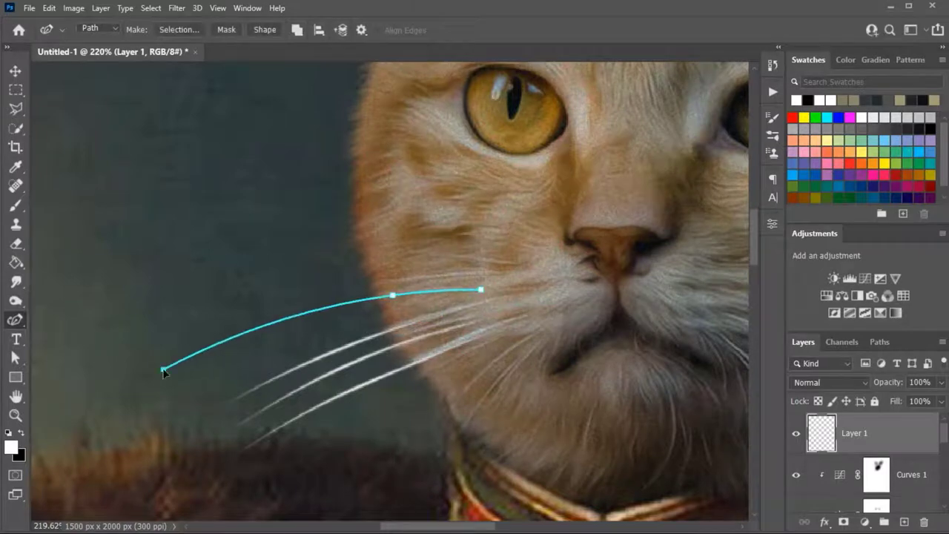
drag(164, 371, 184, 378)
right_click(311, 220)
click(348, 337)
click(480, 217)
right_click(371, 227)
click(386, 242)
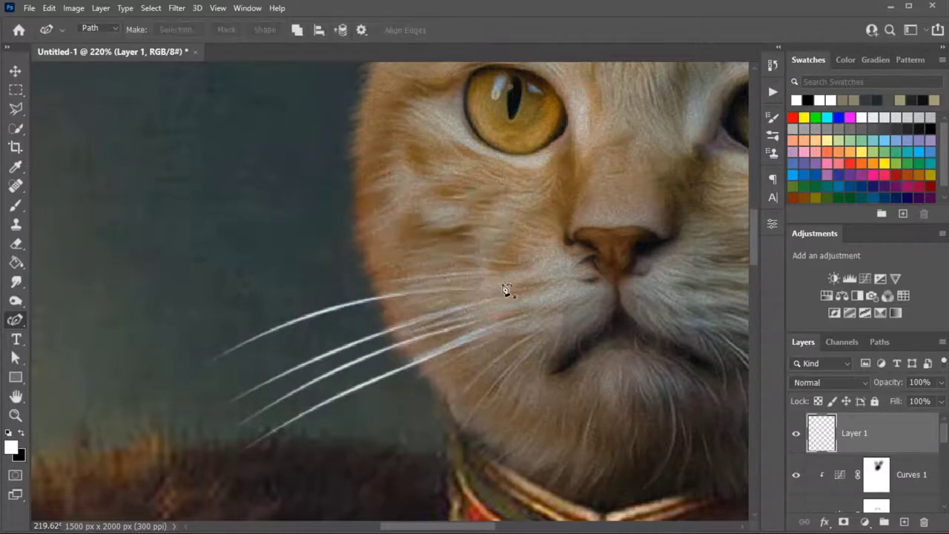
click(509, 275)
click(346, 290)
drag(195, 339, 216, 330)
right_click(337, 297)
click(373, 300)
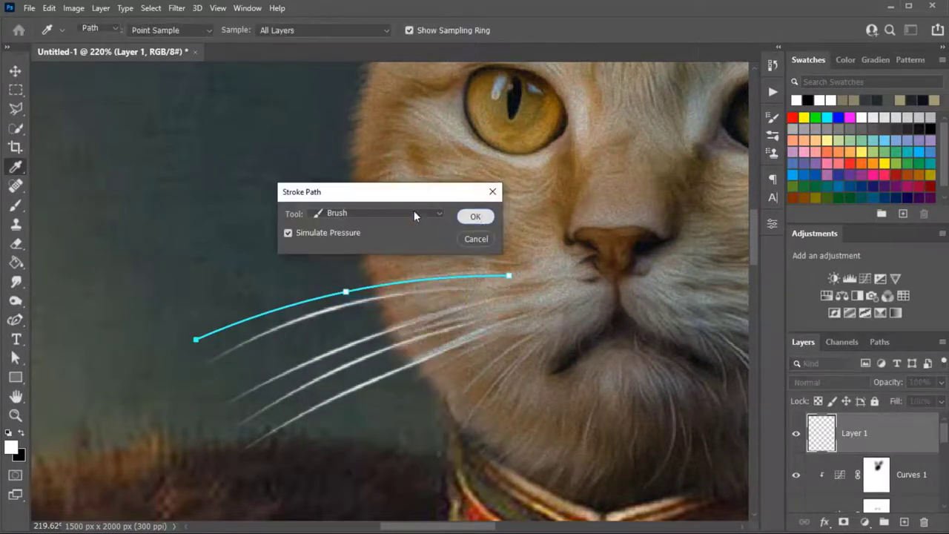
key(Return)
Zoom out and paint the first whisker on the cat's right cheek from a stroked path.
key(ctrl+0)
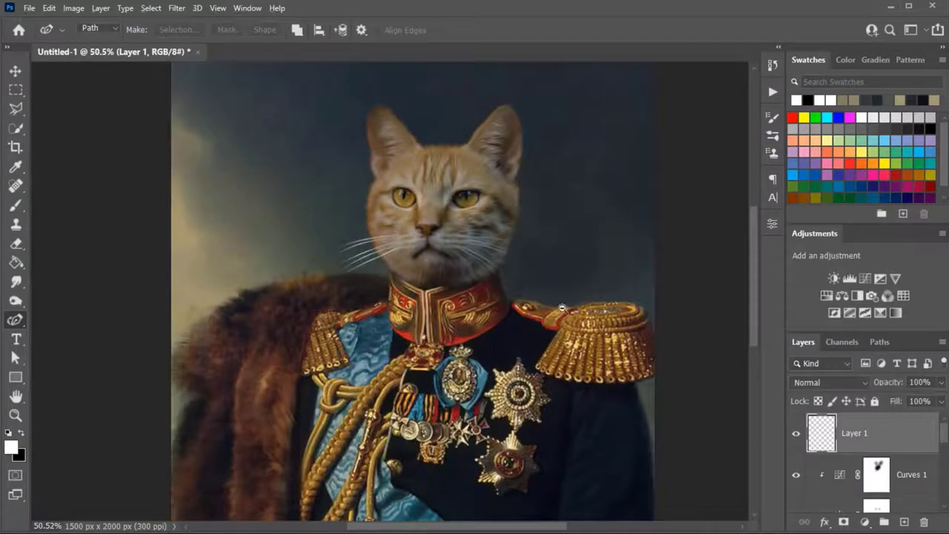
scroll(364, 249, up, 5)
scroll(381, 275, up, 2)
click(268, 186)
click(360, 206)
click(630, 340)
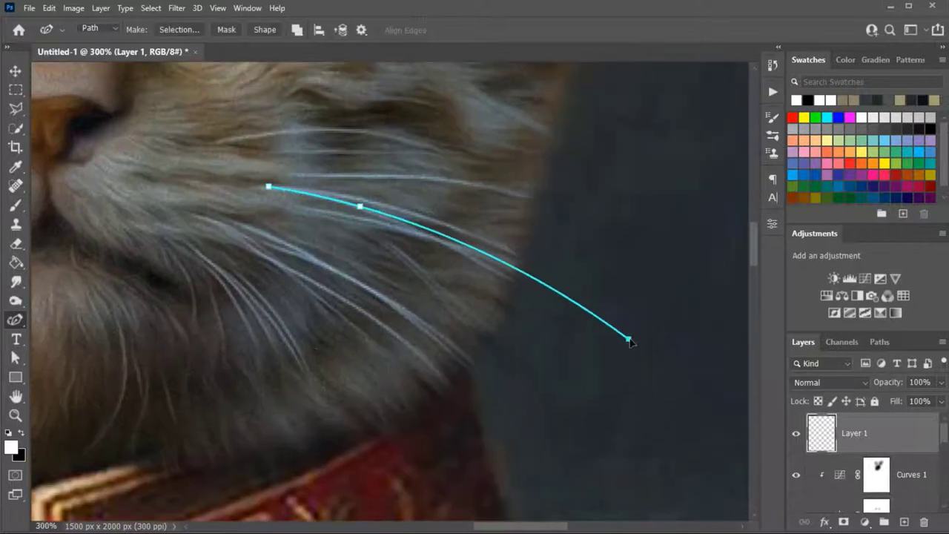
right_click(610, 196)
click(644, 281)
key(Return)
right_click(611, 184)
click(653, 203)
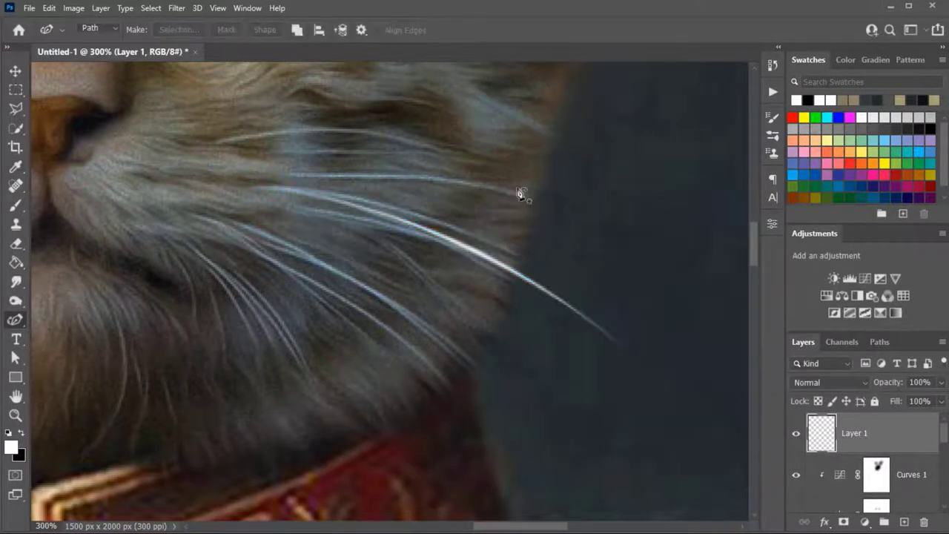
Paint two more whiskers on the right cheek, stroking and deleting each guide path.
click(292, 173)
click(415, 177)
click(668, 239)
right_click(531, 192)
click(588, 277)
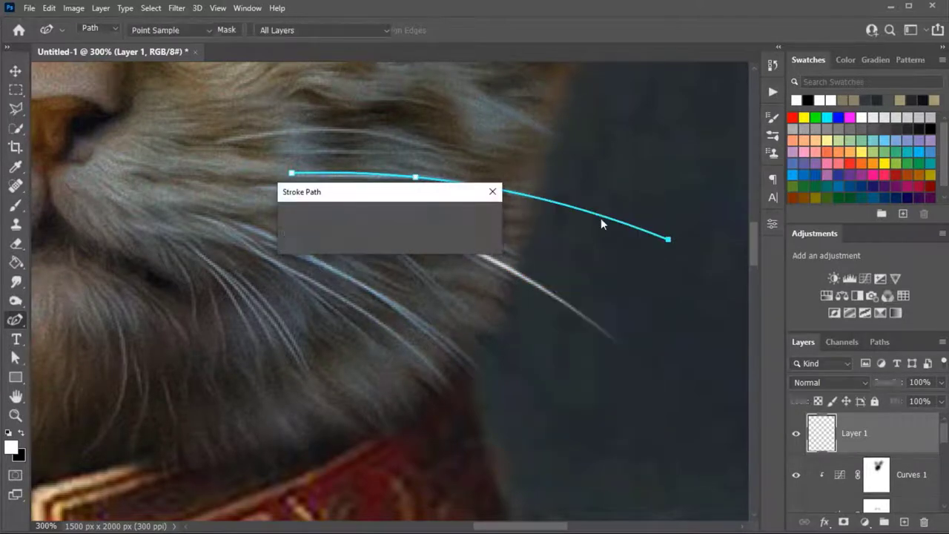
key(Return)
key(Delete)
click(213, 220)
click(415, 316)
click(547, 430)
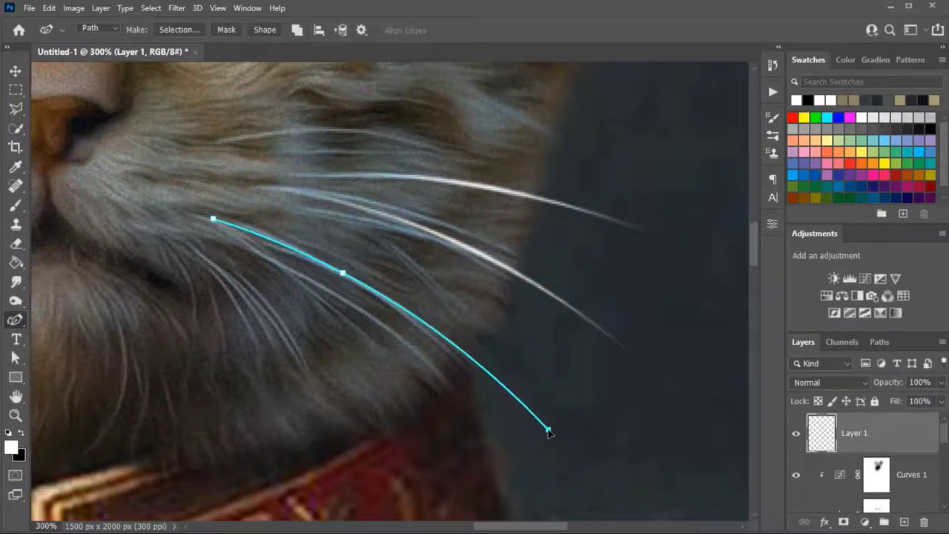
right_click(526, 213)
click(562, 293)
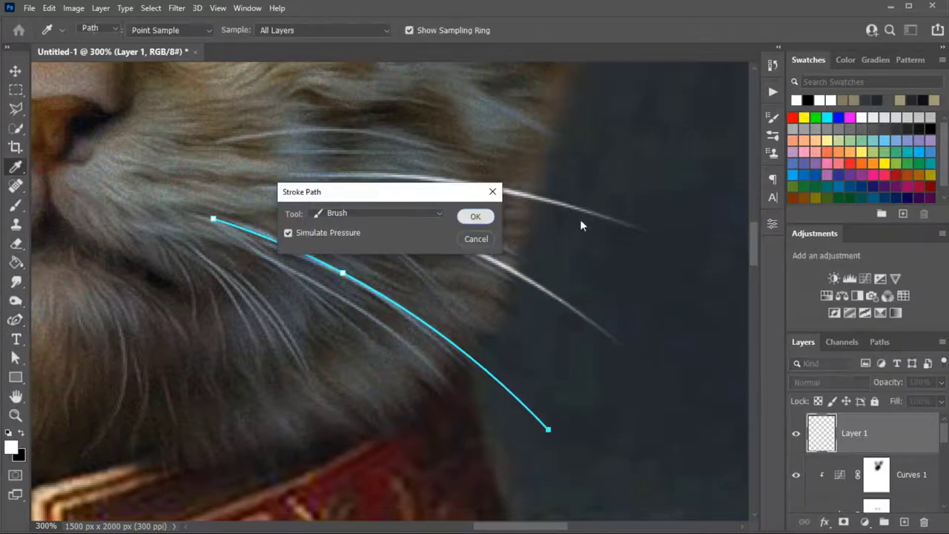
key(Return)
key(Delete)
Switch to the Eraser and zoom out until the whole whiskered portrait is visible.
scroll(554, 248, down, 5)
scroll(553, 249, up, 2)
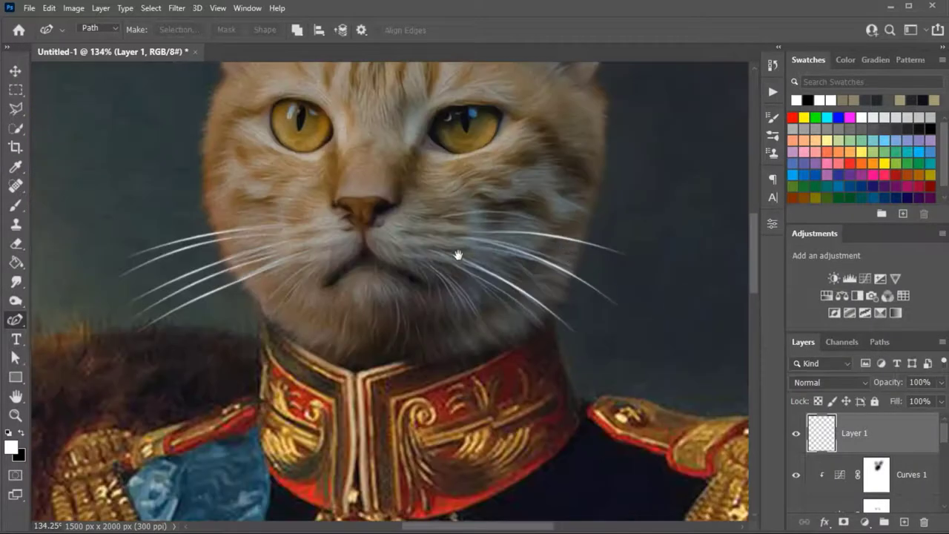
scroll(600, 215, up, 1)
scroll(471, 227, up, 2)
scroll(462, 229, up, 1)
scroll(366, 255, down, 5)
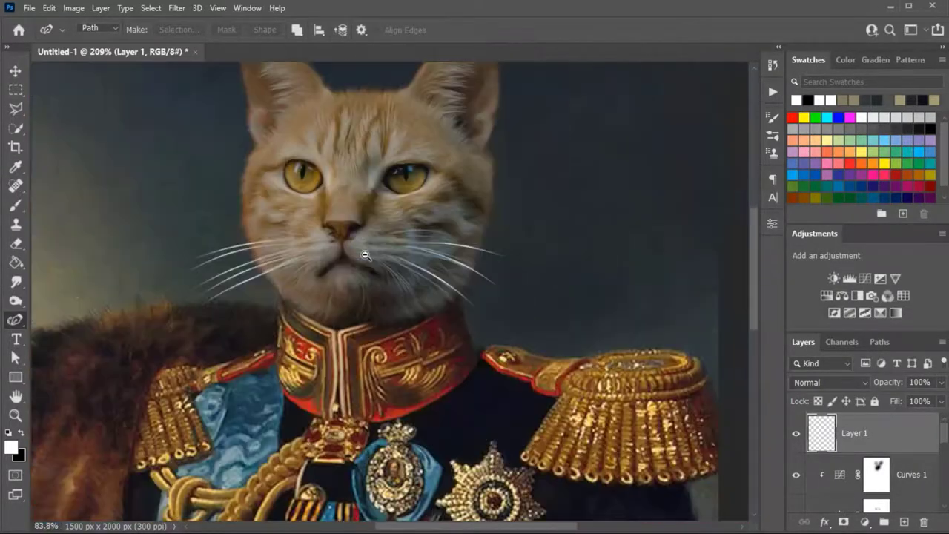
scroll(366, 256, down, 1)
scroll(284, 371, up, 5)
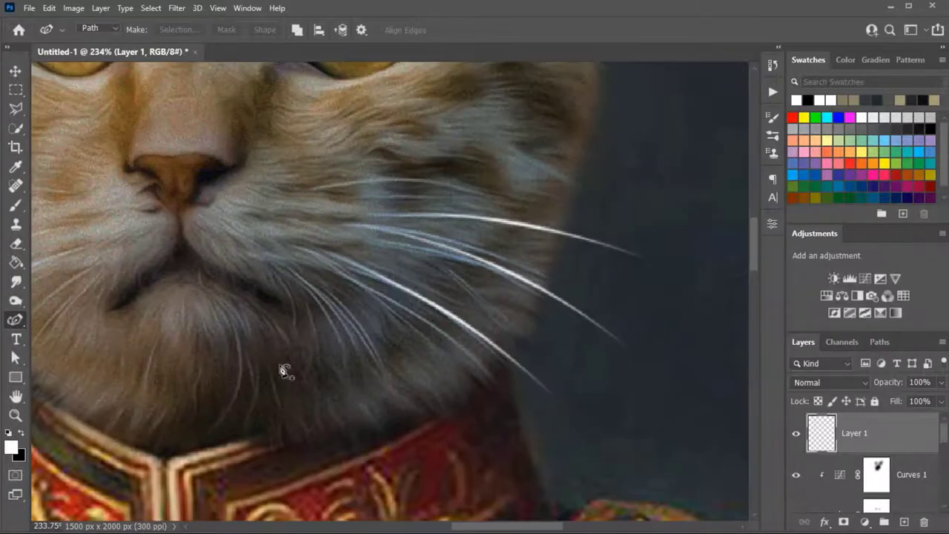
click(17, 244)
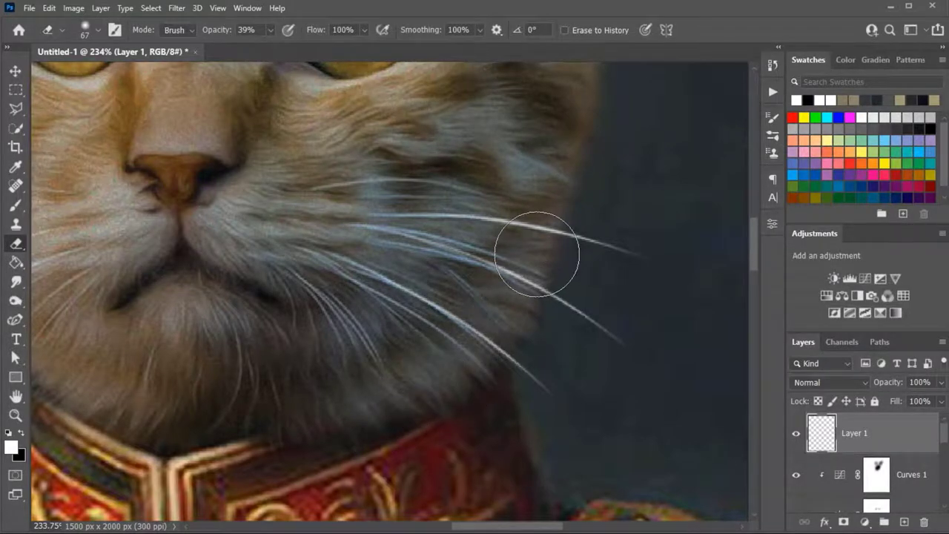
drag(459, 238, 352, 272)
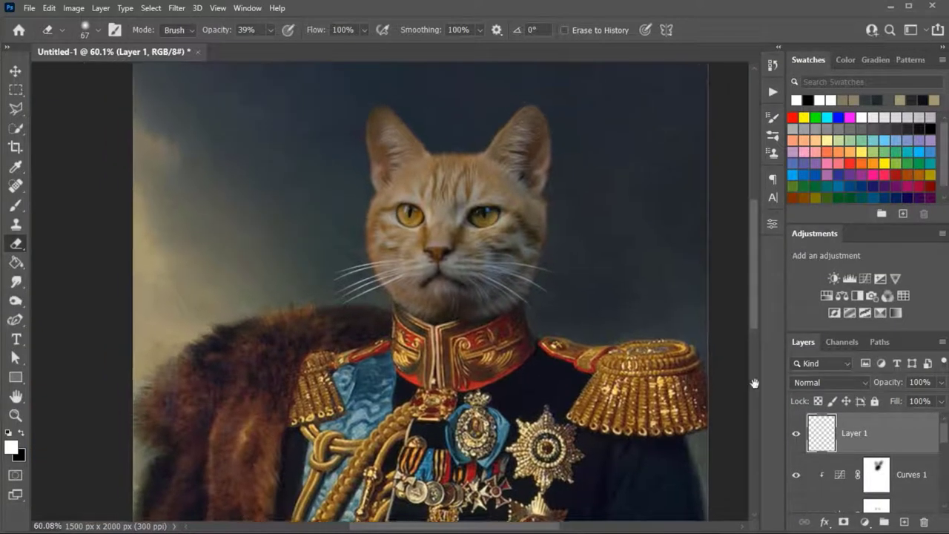
drag(492, 292, 553, 333)
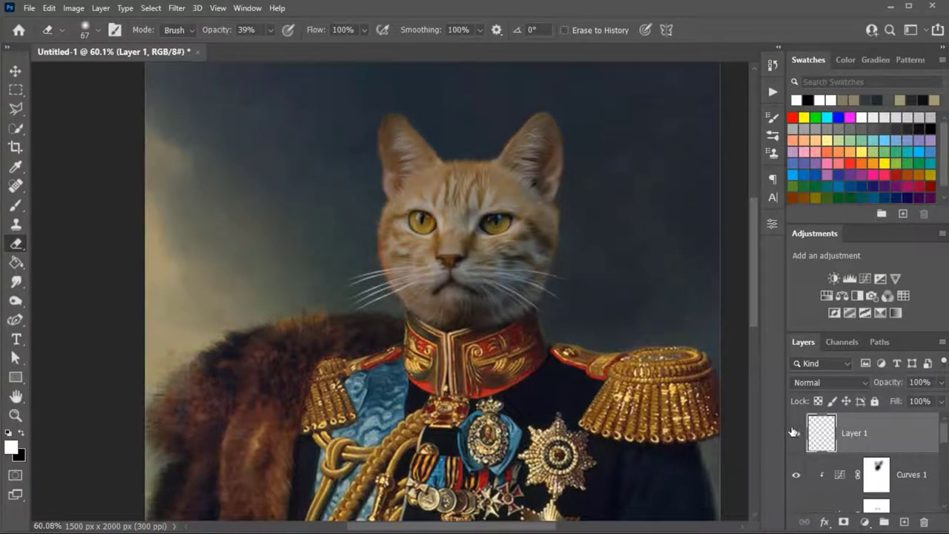
drag(692, 389, 543, 328)
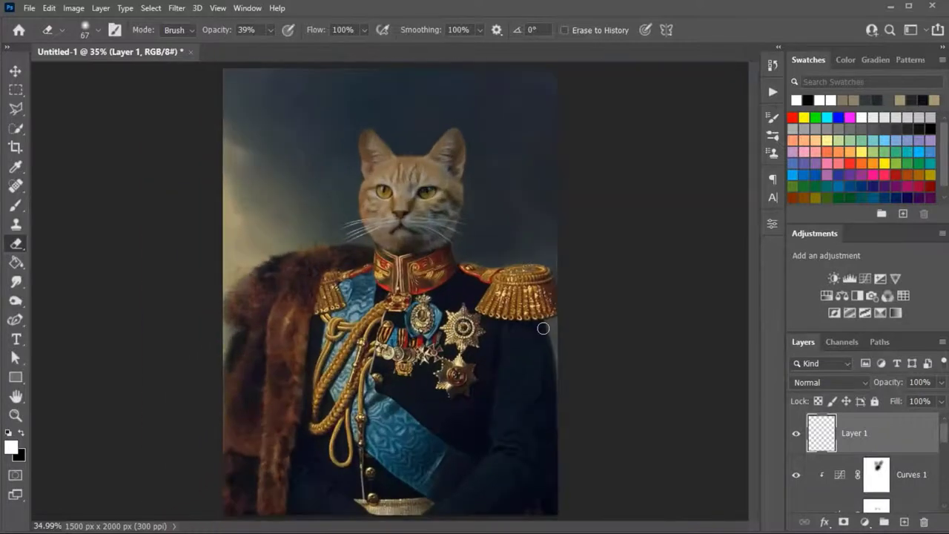
Add a Brightness/Contrast adjustment with brightness 28, comparing it on and off.
click(833, 279)
mouse_move(655, 301)
mouse_down()
mouse_move(632, 301)
mouse_move(672, 302)
mouse_move(596, 329)
mouse_up()
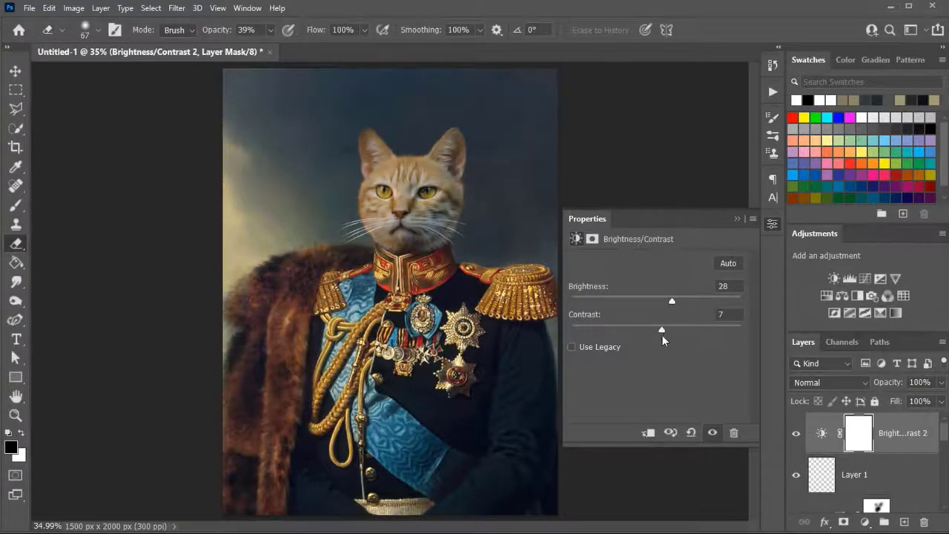
click(801, 439)
click(797, 435)
click(736, 217)
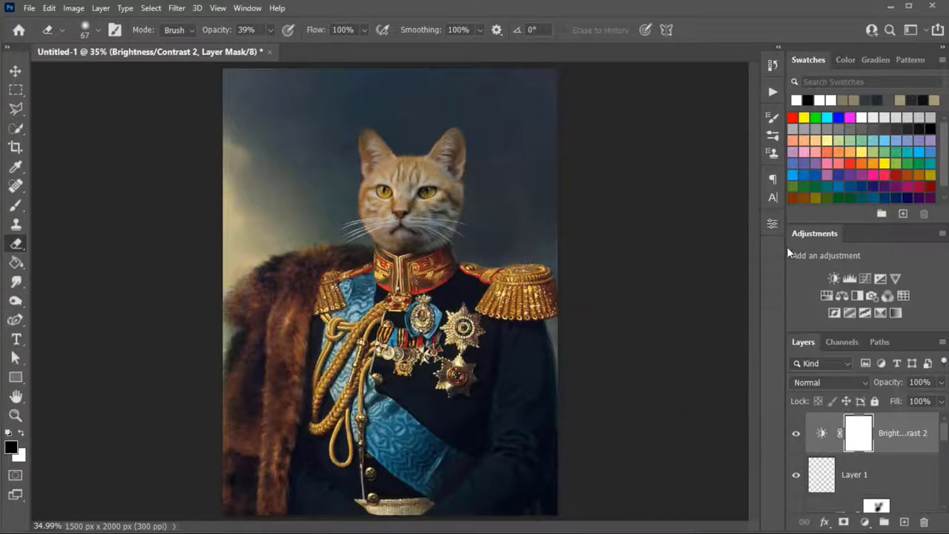
Add a Color Lookup layer using Soft_Warming.look at 50% opacity.
click(906, 297)
click(686, 263)
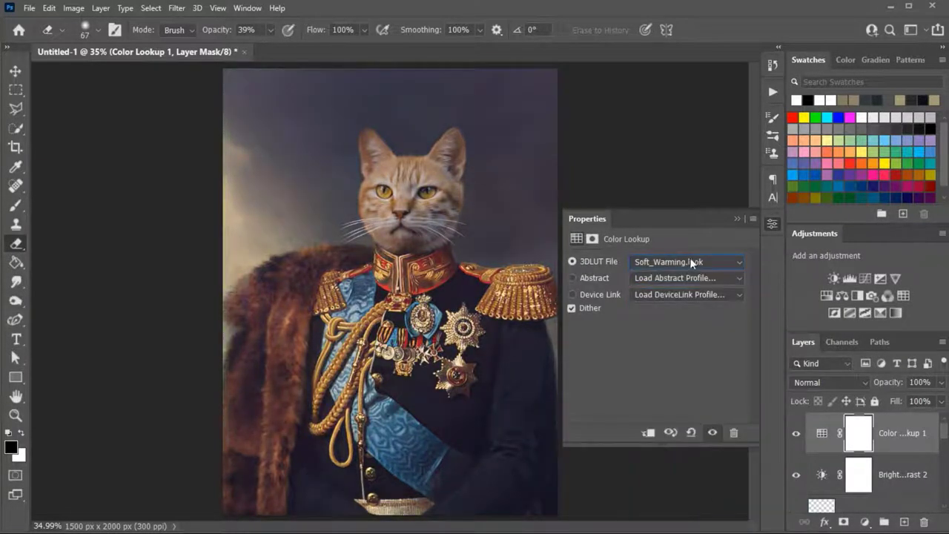
click(773, 223)
click(798, 435)
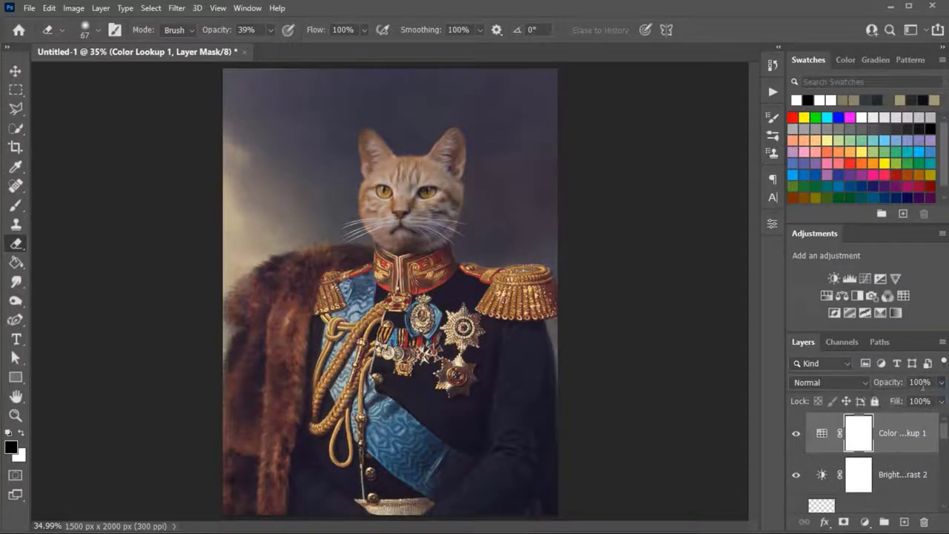
text(5)
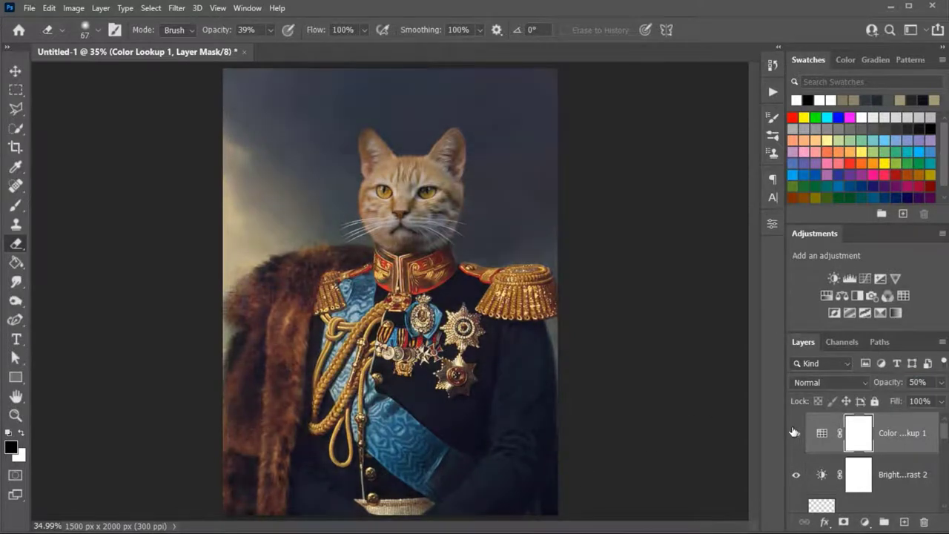
text(b)
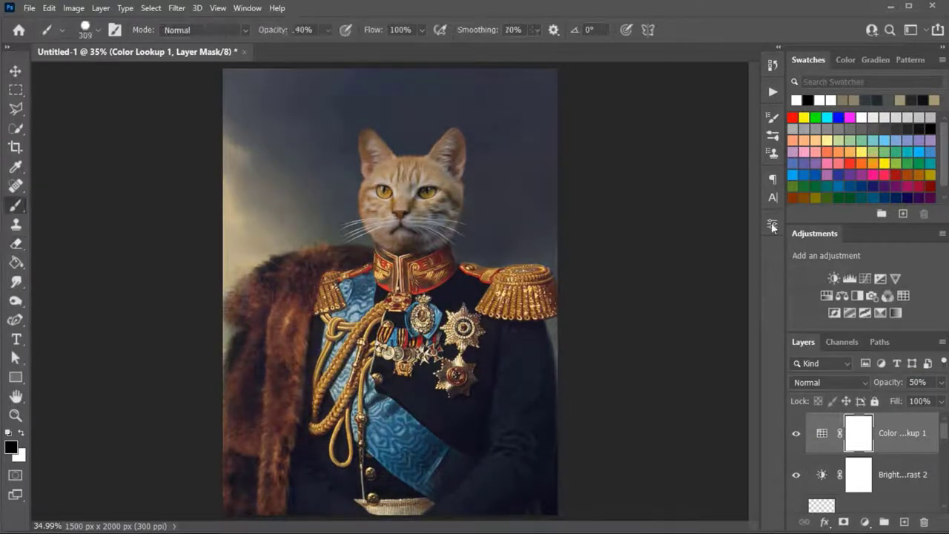
Place the grunge texture and scale it to cover the whole canvas.
drag(758, 338, 393, 312)
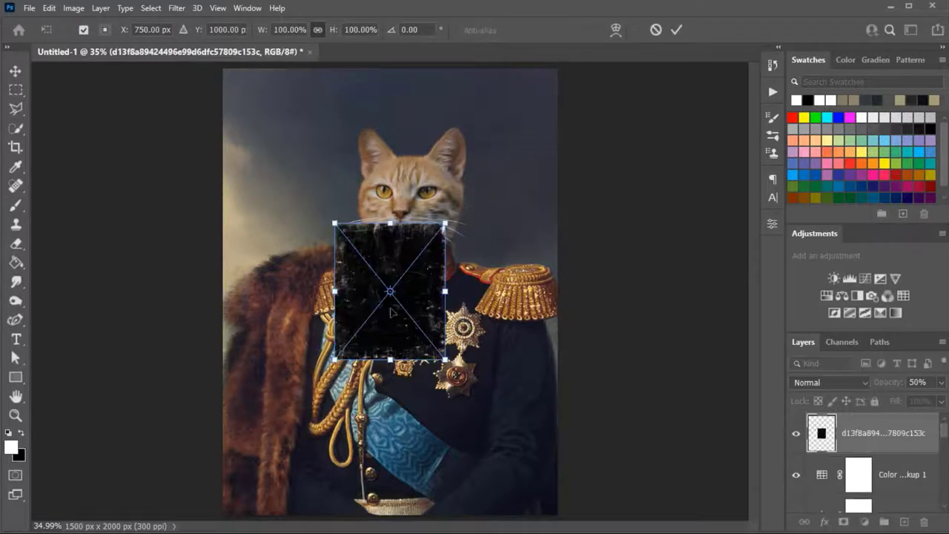
drag(443, 290, 575, 280)
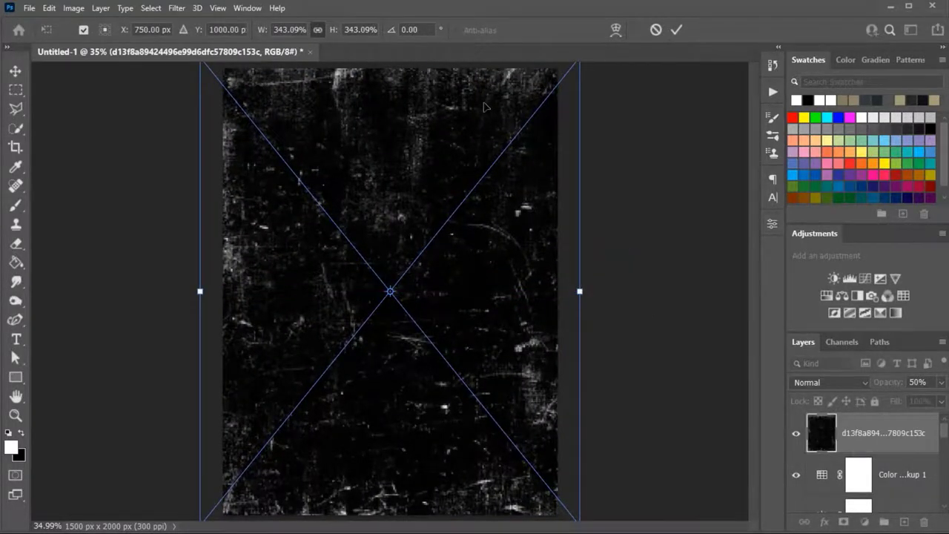
drag(484, 107, 486, 105)
click(676, 30)
key(b)
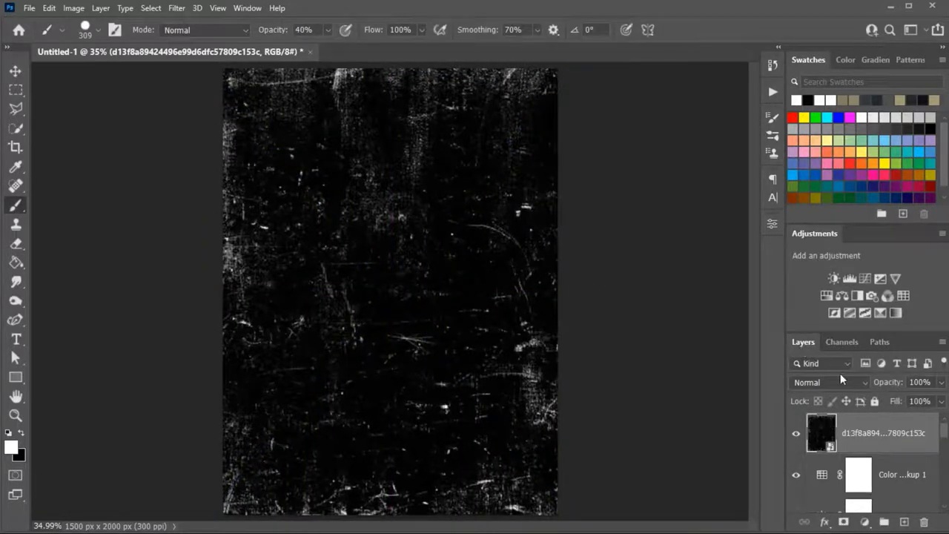
Blend the texture in Screen mode and apply Levels with midtone 0.50.
click(831, 382)
click(816, 408)
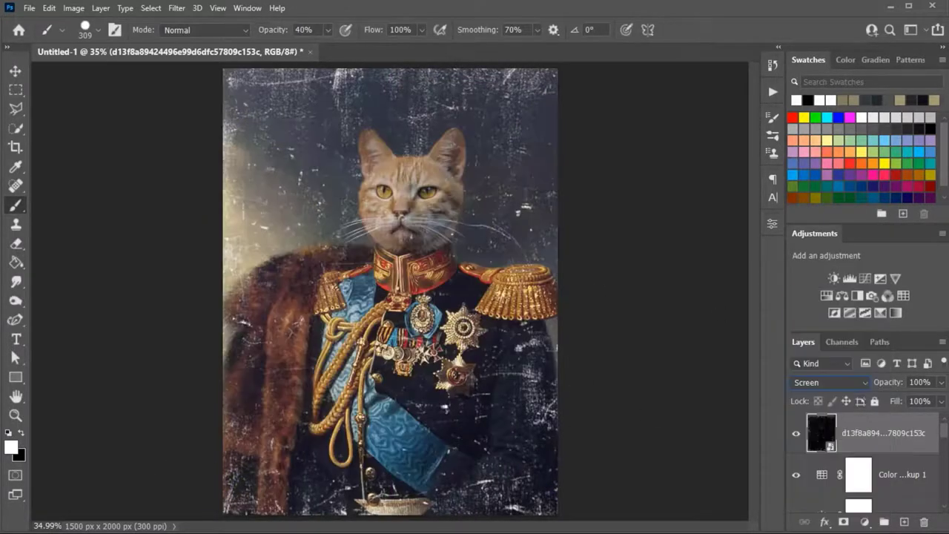
key(ctrl+l)
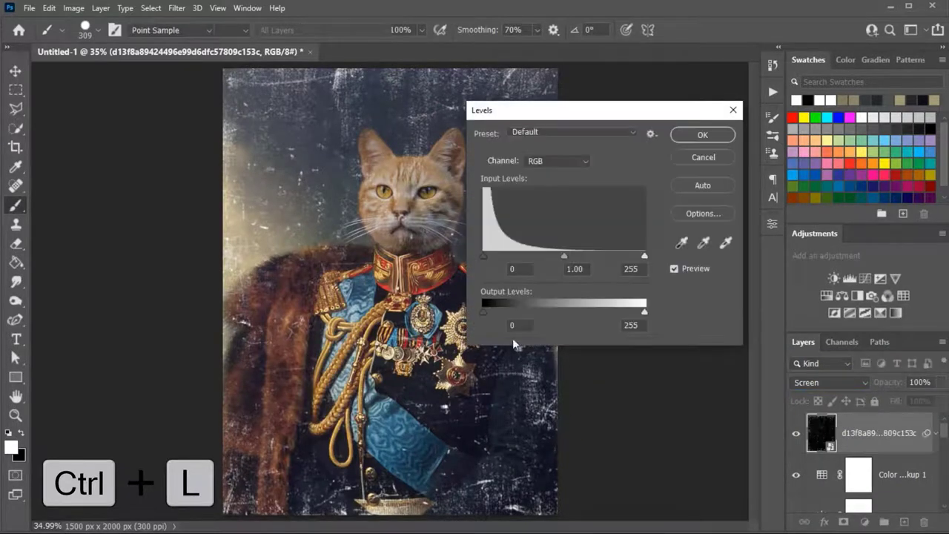
drag(575, 256, 566, 256)
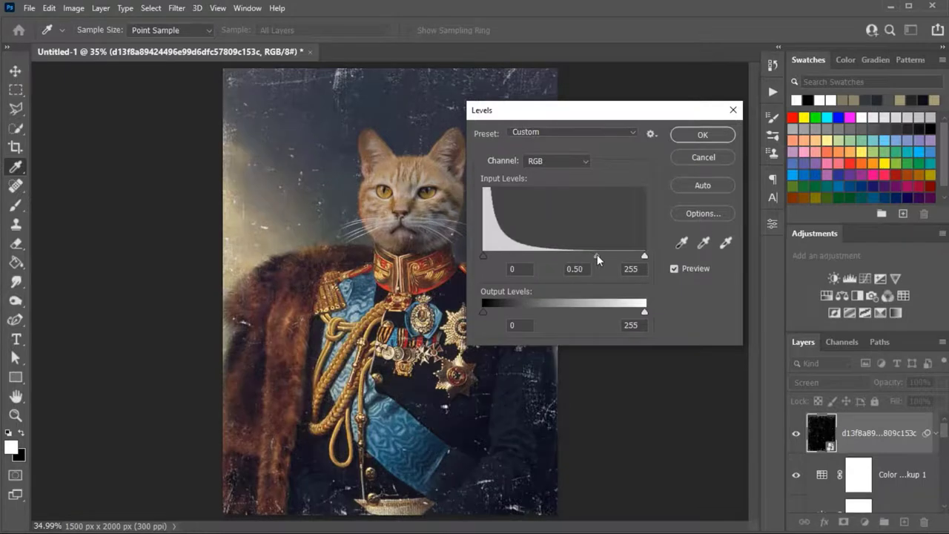
click(702, 135)
Add a layer mask to the visible scratch texture and set a 45% opacity, 571 px brush.
key(b)
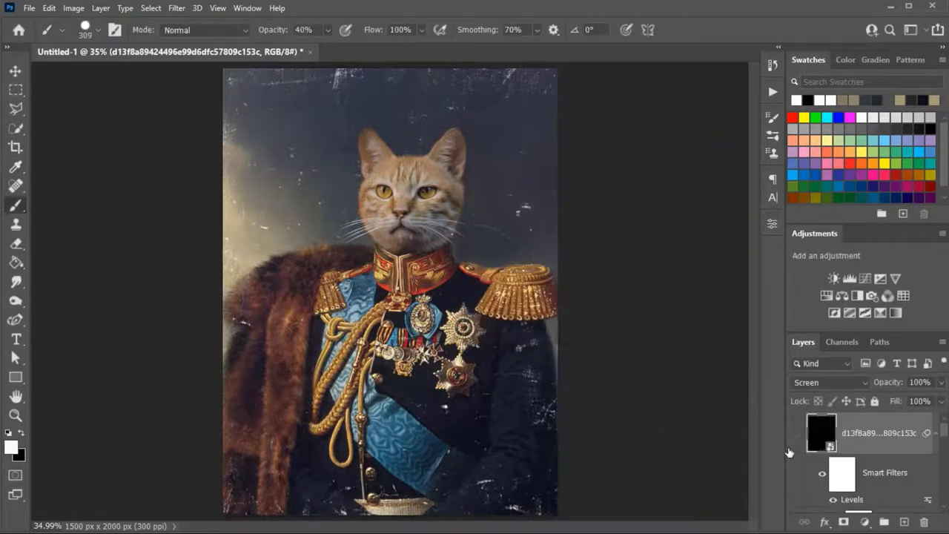
click(796, 433)
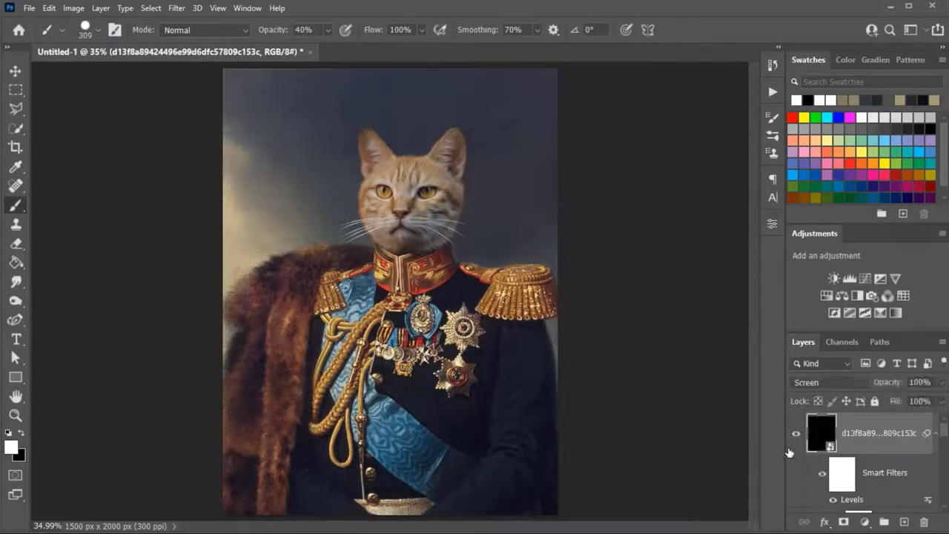
click(838, 521)
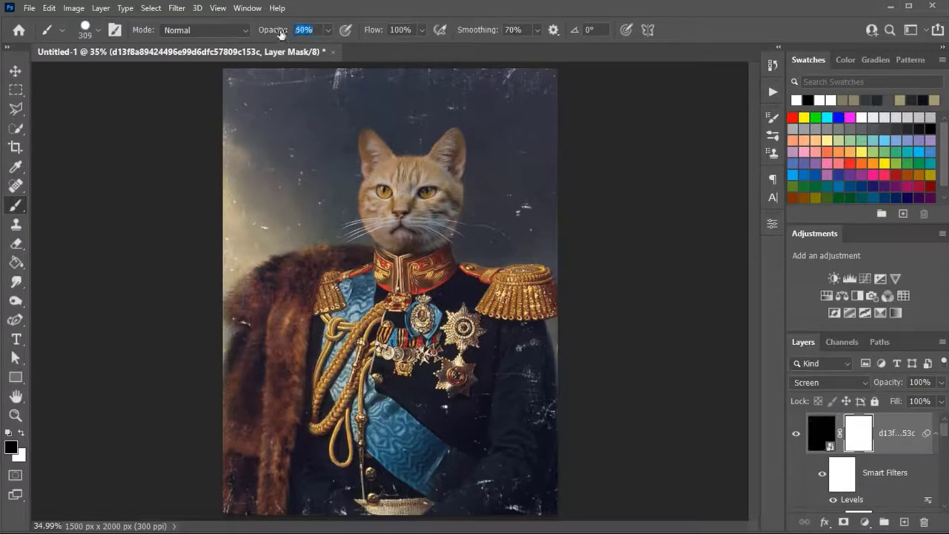
text(45)
click(92, 29)
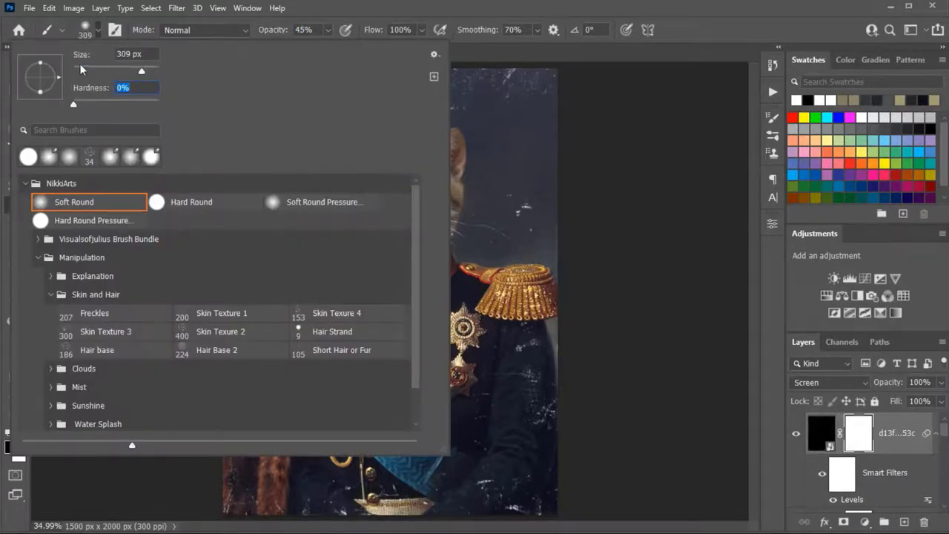
text(571)
key(Return)
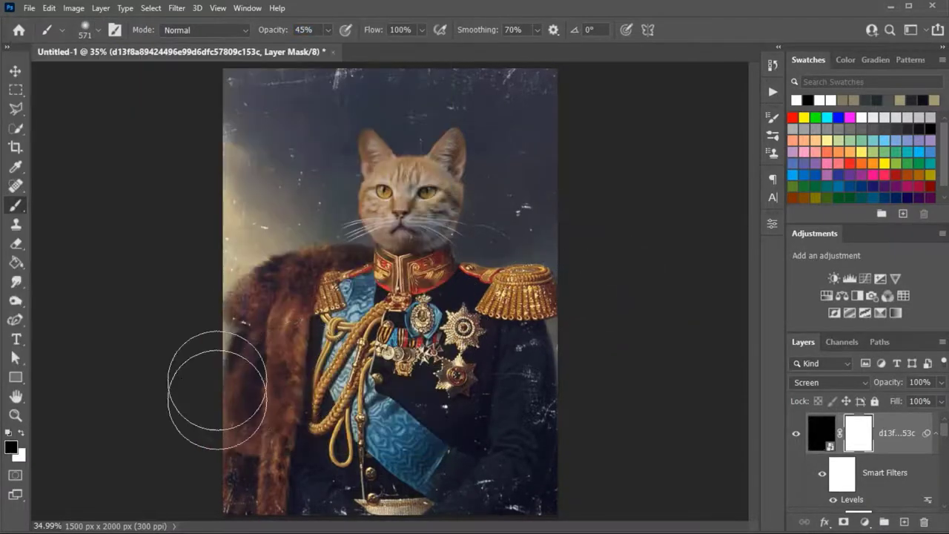
Paint black on the mask over the sky and coat, toggling the texture to compare.
mouse_move(328, 158)
mouse_down()
mouse_move(307, 170)
mouse_move(501, 209)
mouse_up()
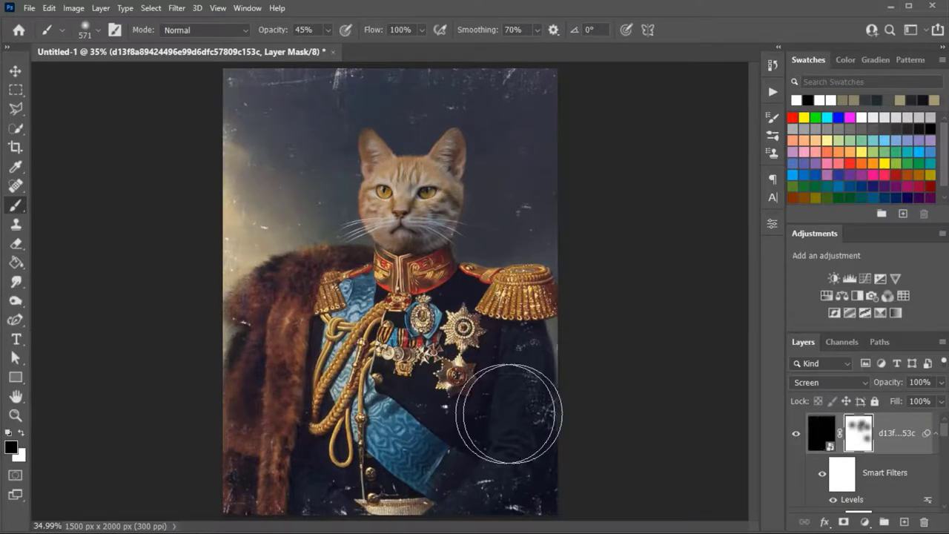
mouse_move(509, 414)
mouse_down()
mouse_move(420, 504)
mouse_move(318, 509)
mouse_move(456, 371)
mouse_move(435, 403)
mouse_move(400, 317)
mouse_move(250, 349)
mouse_move(520, 307)
mouse_move(329, 126)
mouse_move(560, 159)
mouse_up()
click(796, 433)
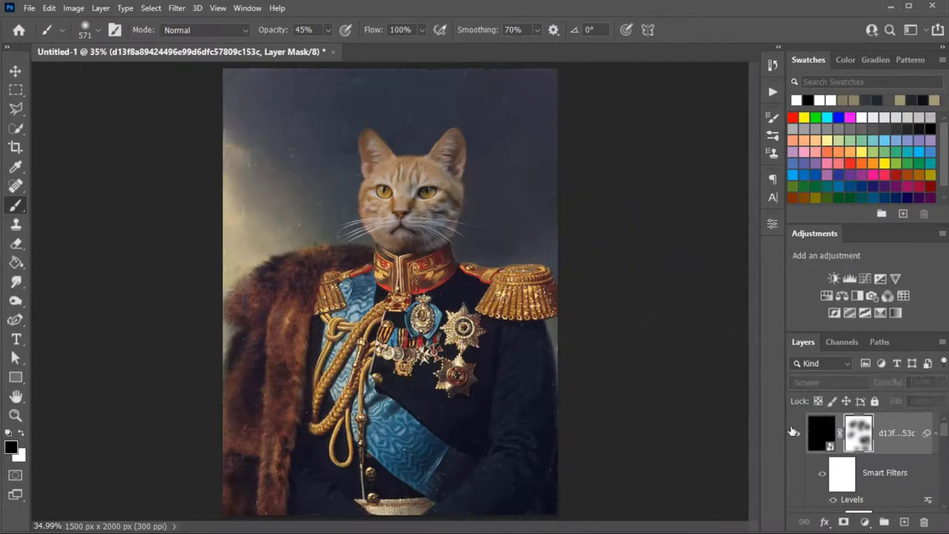
click(796, 433)
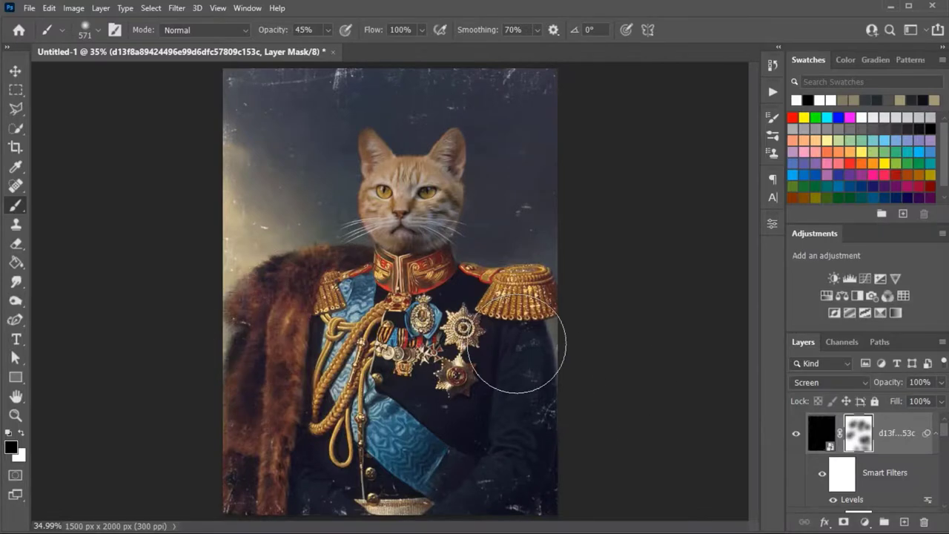
drag(524, 343, 527, 413)
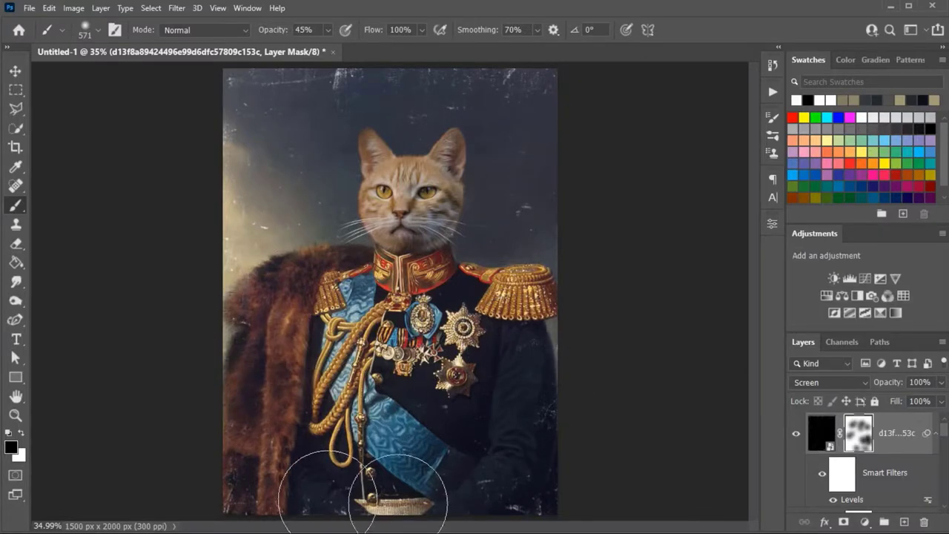
drag(389, 326, 509, 477)
mouse_move(520, 106)
mouse_down()
mouse_move(356, 96)
mouse_move(456, 191)
mouse_up()
click(797, 441)
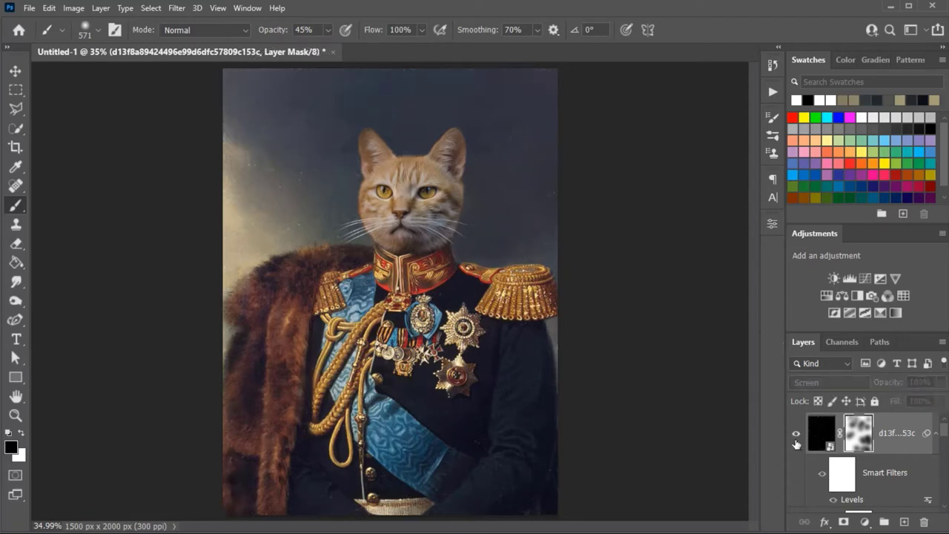